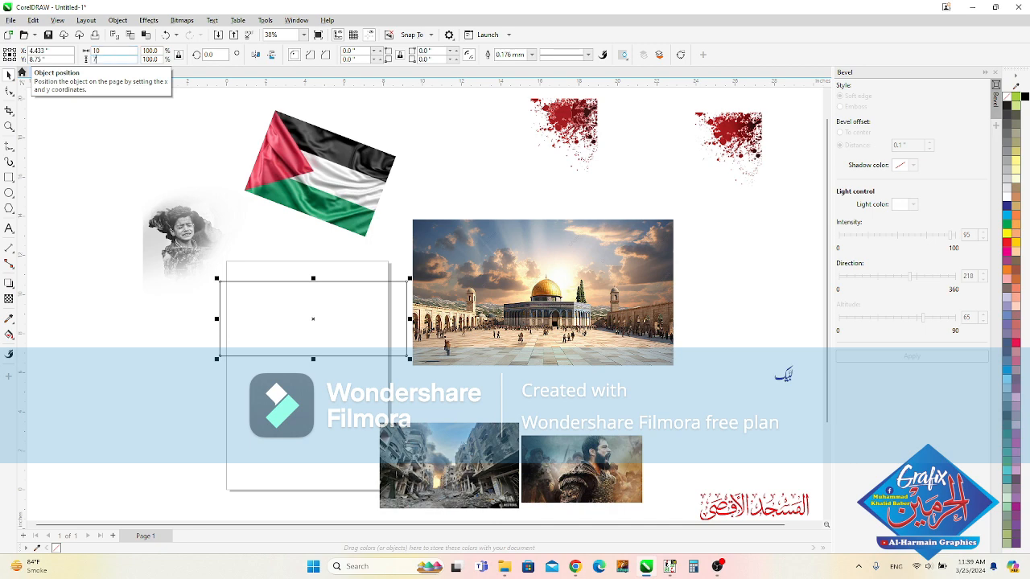
# Step: Resize the rectangle to 10 by 7 inches without keeping its proportions, and centre it on the mosque picture
pyautogui.press('Return')
pyautogui.keyDown('shift'); pyautogui.click(546, 321); pyautogui.keyUp('shift')
pyautogui.press('c')
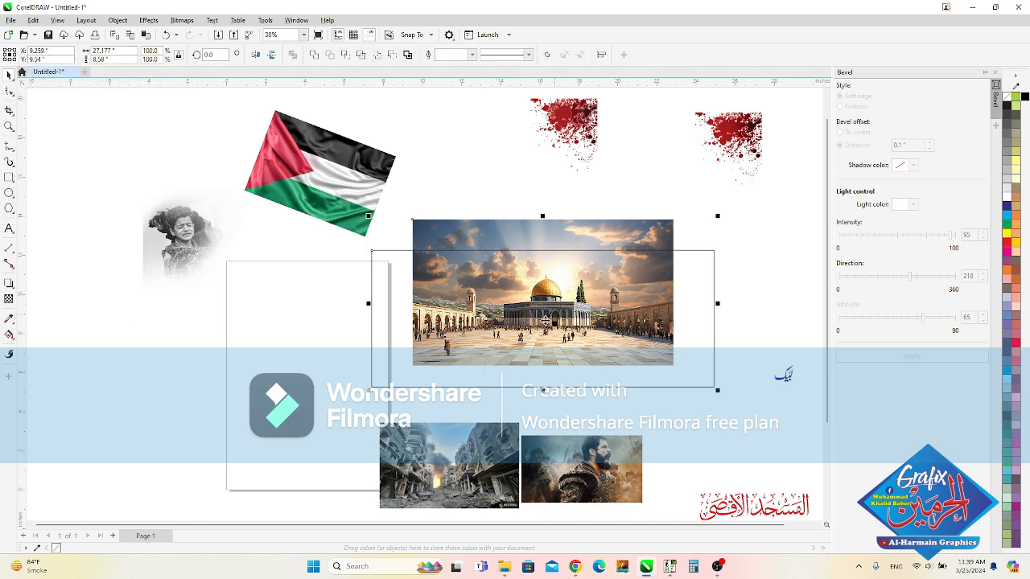
pyautogui.press('z')
pyautogui.moveTo(301, 205); pyautogui.dragTo(781, 392)
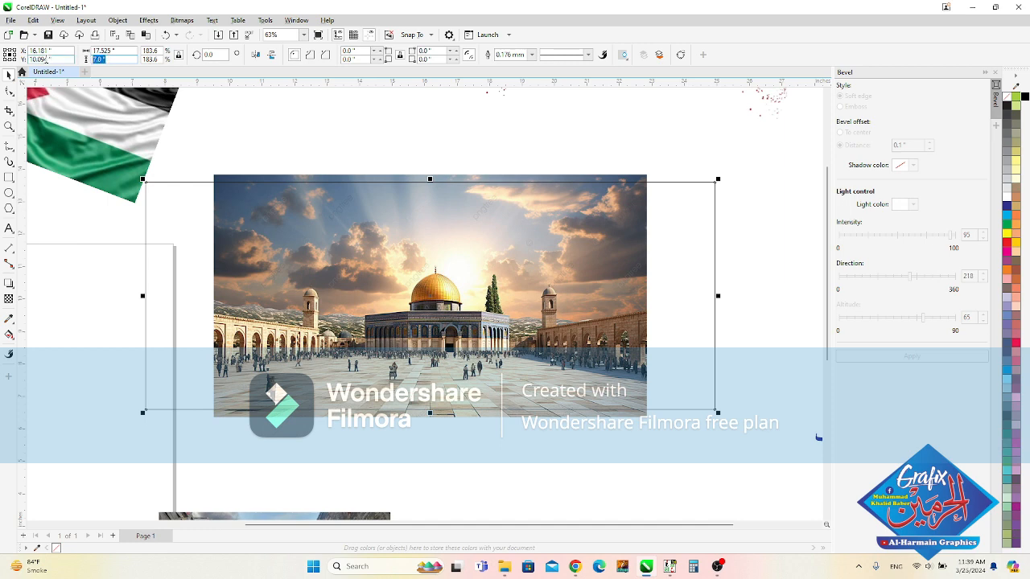
pyautogui.click(179, 55)
pyautogui.write('10')
pyautogui.press('Return')
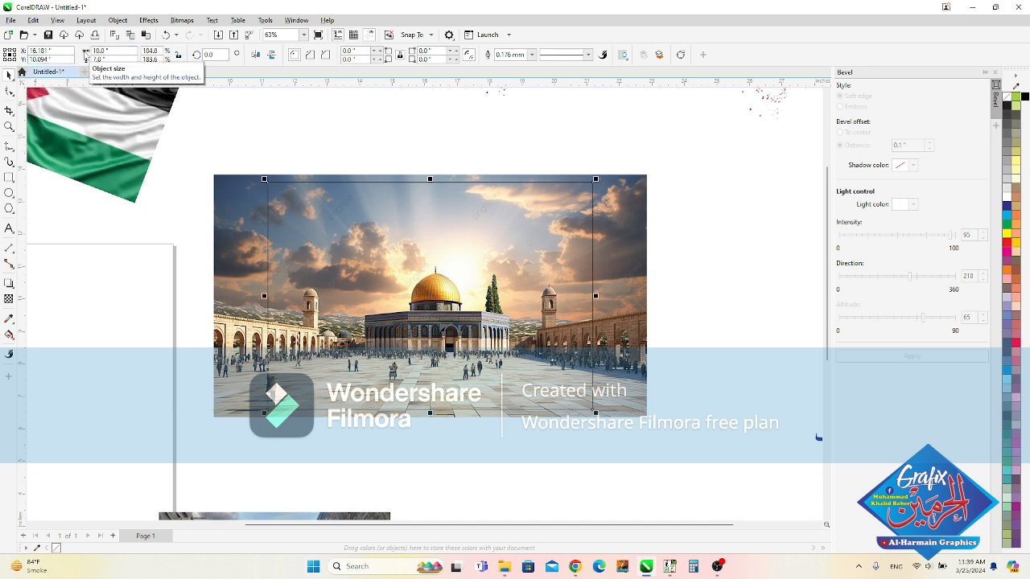
# Step: Scale the mosque picture down to about 12.4 by 7 inches and set the rectangle's width to 12 inches
pyautogui.click(228, 297)
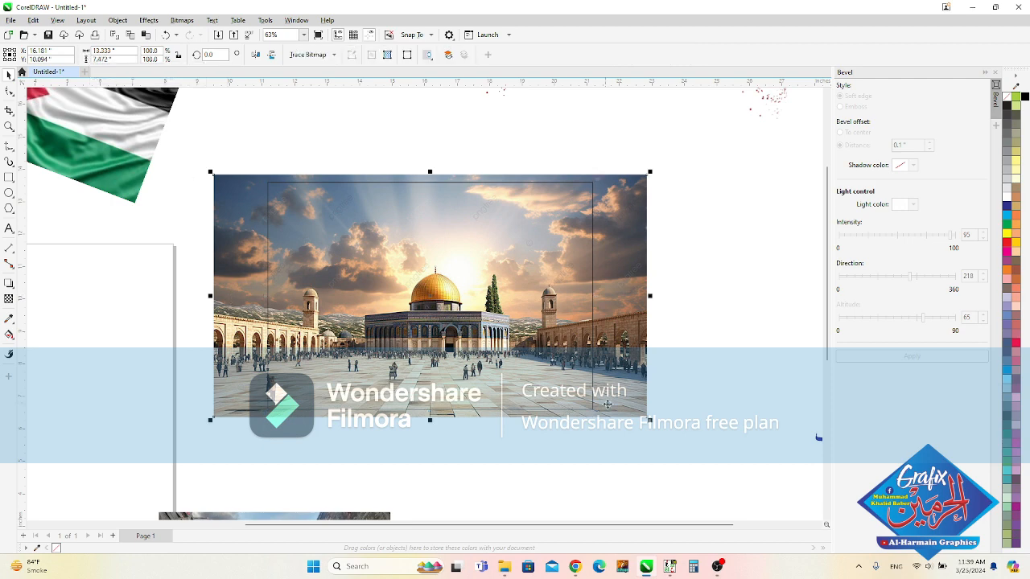
pyautogui.moveTo(648, 419); pyautogui.dragTo(634, 416)
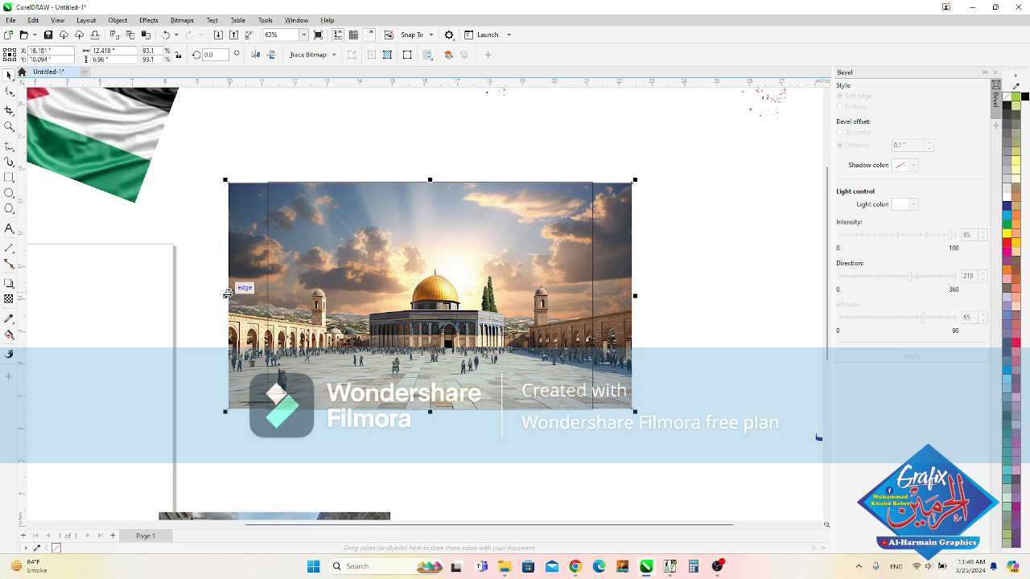
pyautogui.click(267, 282)
pyautogui.moveTo(266, 293); pyautogui.dragTo(237, 292)
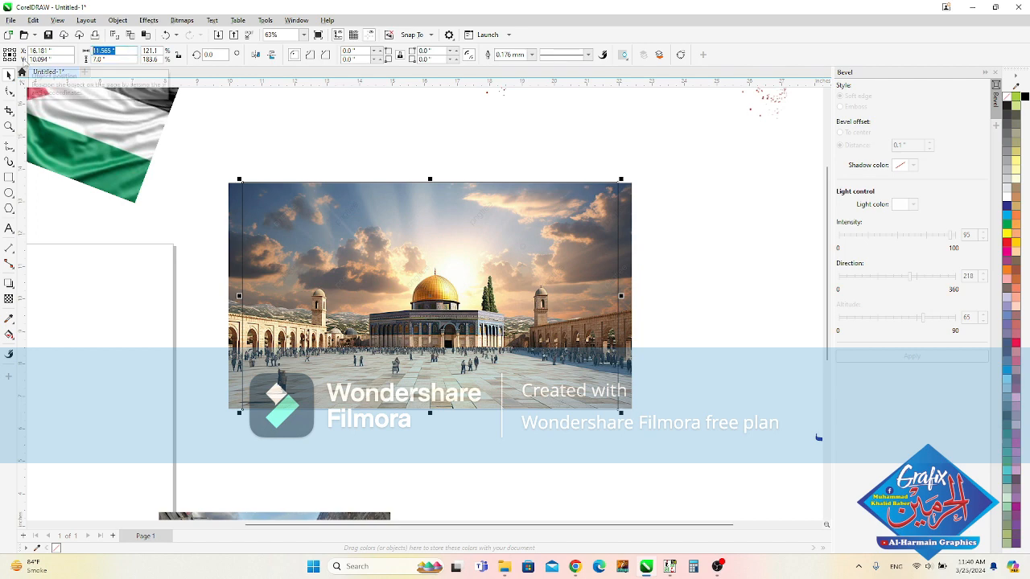
pyautogui.write('12')
pyautogui.press('Return')
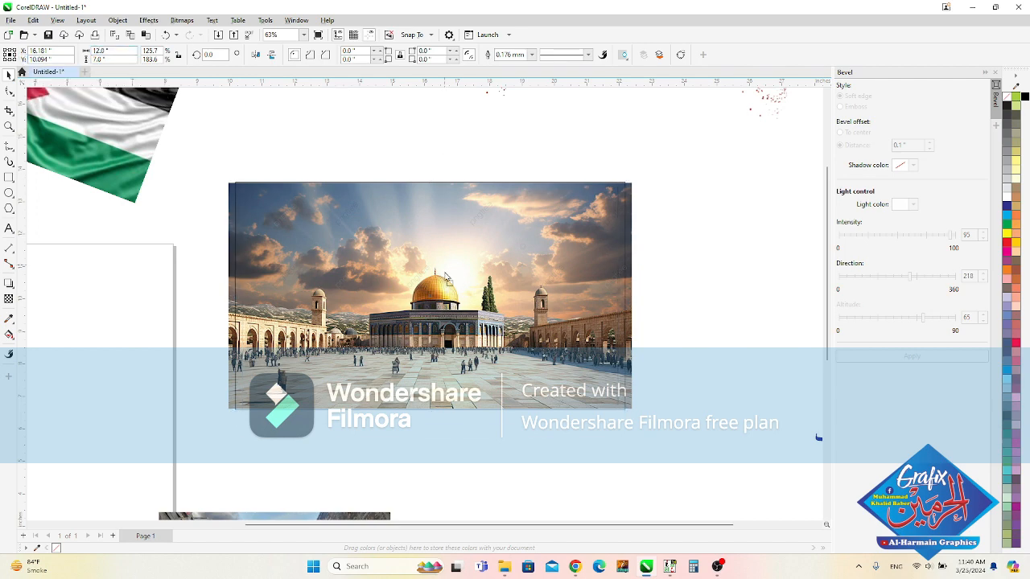
# Step: PowerClip the mosque picture into the rectangle and centre the contents in the frame
pyautogui.moveTo(429, 295); pyautogui.dragTo(430, 407)
pyautogui.click(403, 258)
pyautogui.click(418, 429)
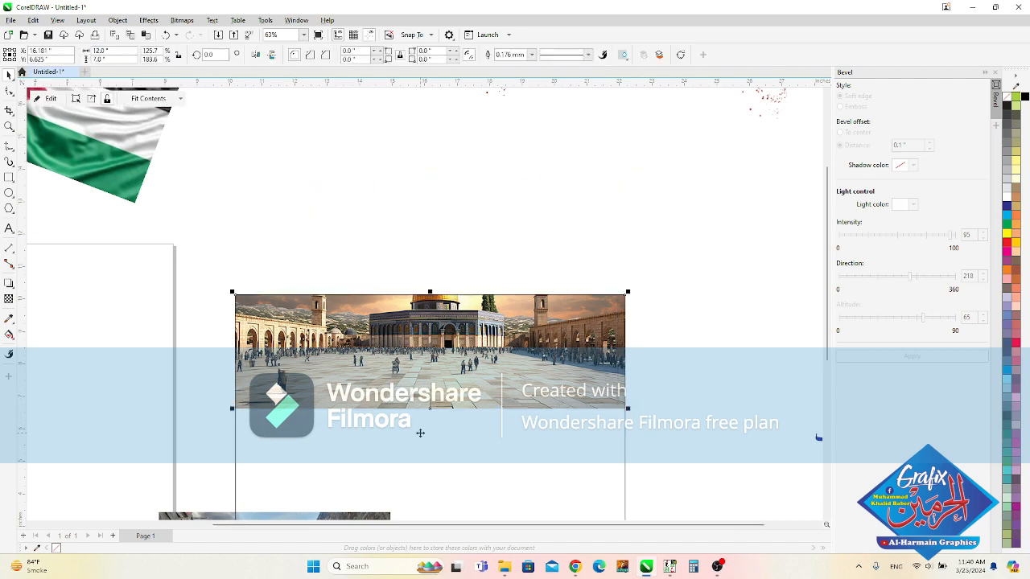
pyautogui.scroll(-2, 418, 428)
pyautogui.rightClick(413, 404)
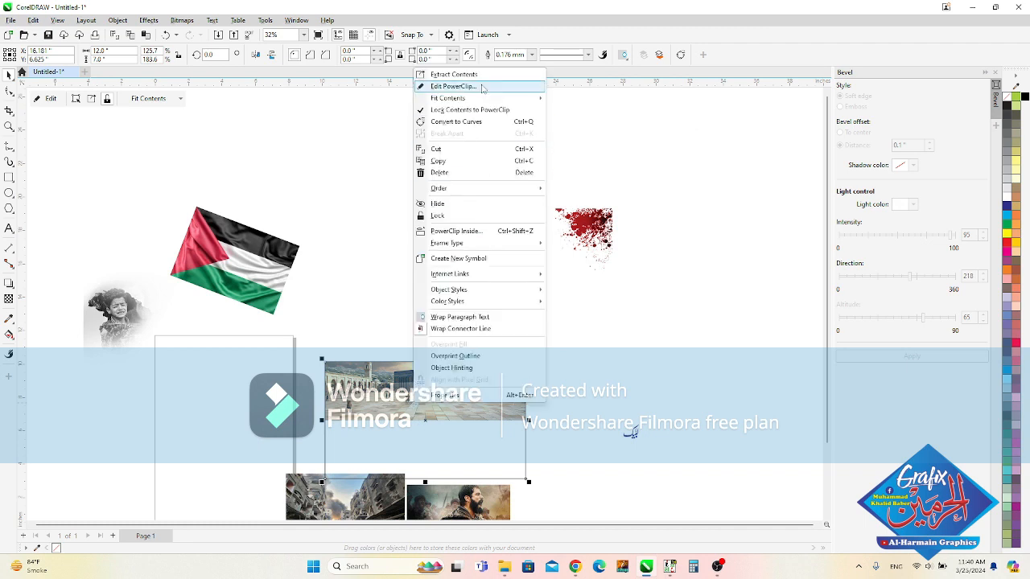
pyautogui.moveTo(492, 98)
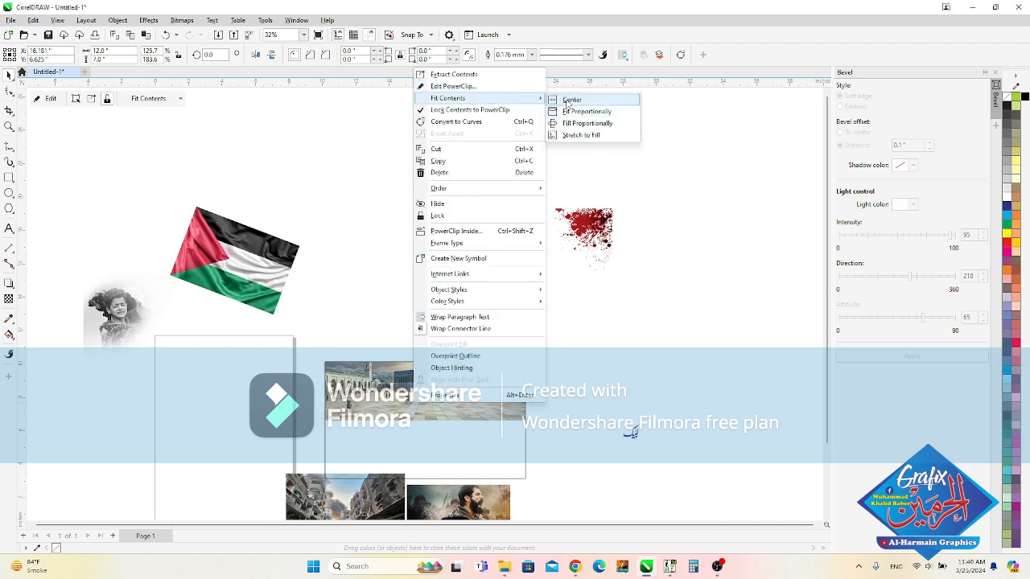
pyautogui.click(564, 100)
# Step: Open the mosque PowerClip for editing and stretch the picture's upper edge to the top of the frame
pyautogui.press('z')
pyautogui.moveTo(309, 324); pyautogui.dragTo(648, 507)
pyautogui.doubleClick(453, 346)
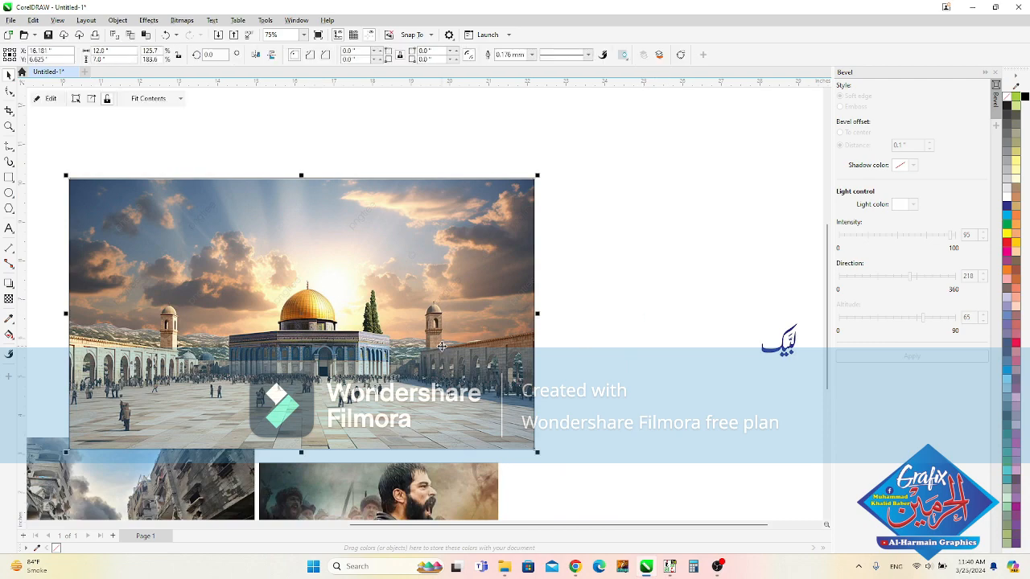
pyautogui.click(448, 325)
pyautogui.scroll(5, 381, 171)
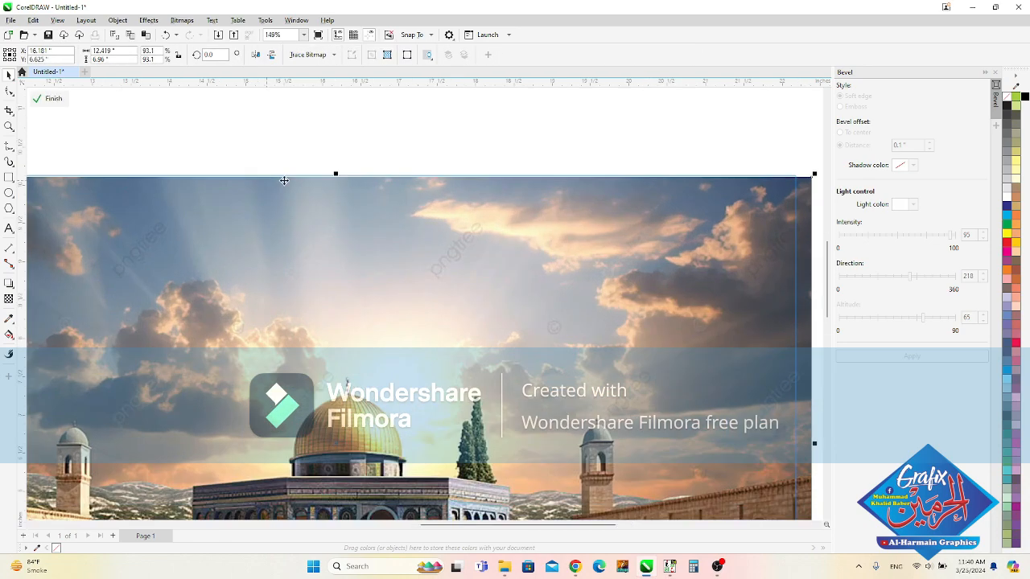
pyautogui.moveTo(380, 170); pyautogui.dragTo(382, 167)
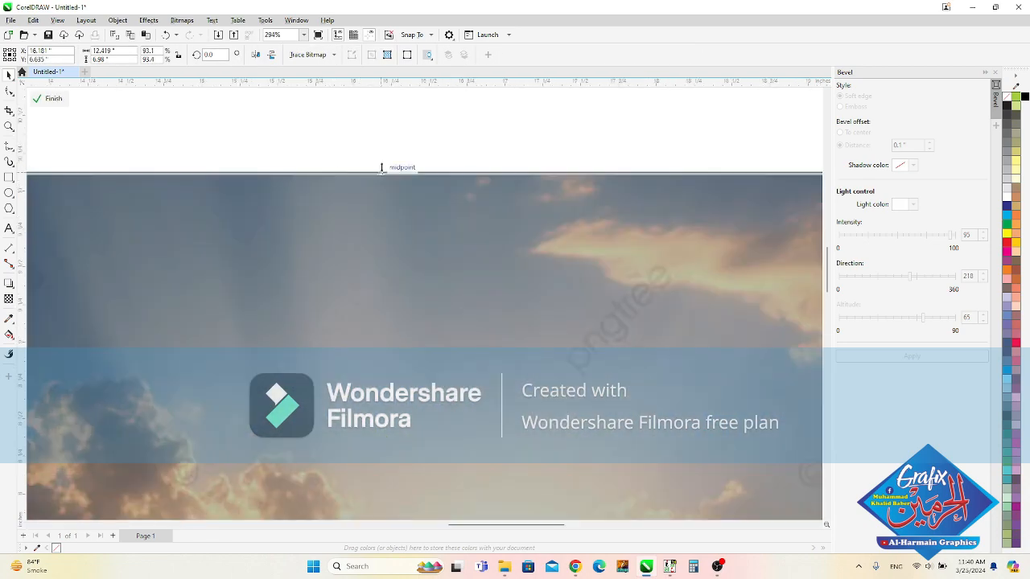
# Step: Stretch the mosque picture's lower edge down to the frame for a 7-inch height, and finish editing the PowerClip
pyautogui.scroll(-7, 368, 200)
pyautogui.press('z')
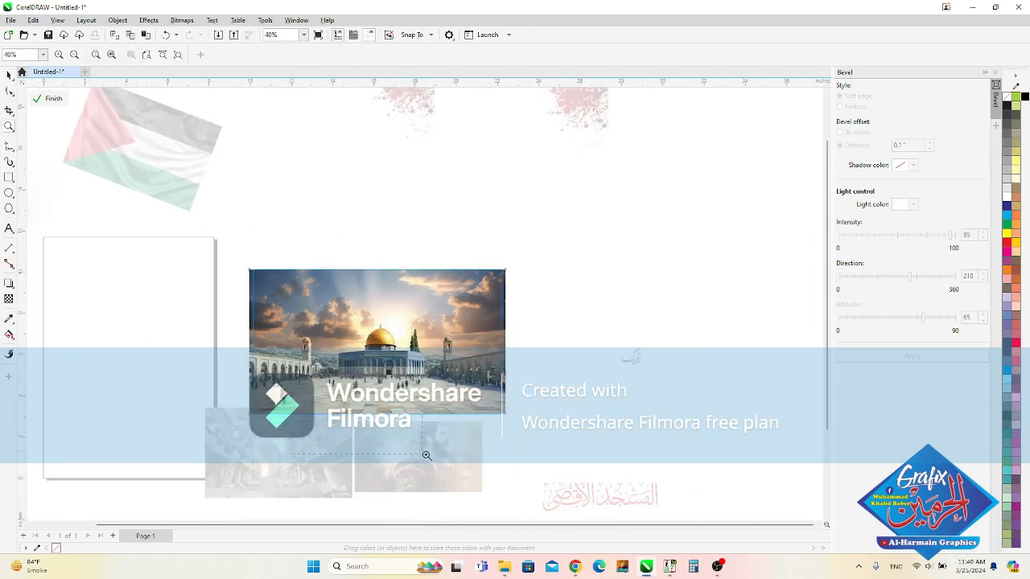
pyautogui.moveTo(426, 456); pyautogui.dragTo(443, 456)
pyautogui.scroll(6, 451, 241)
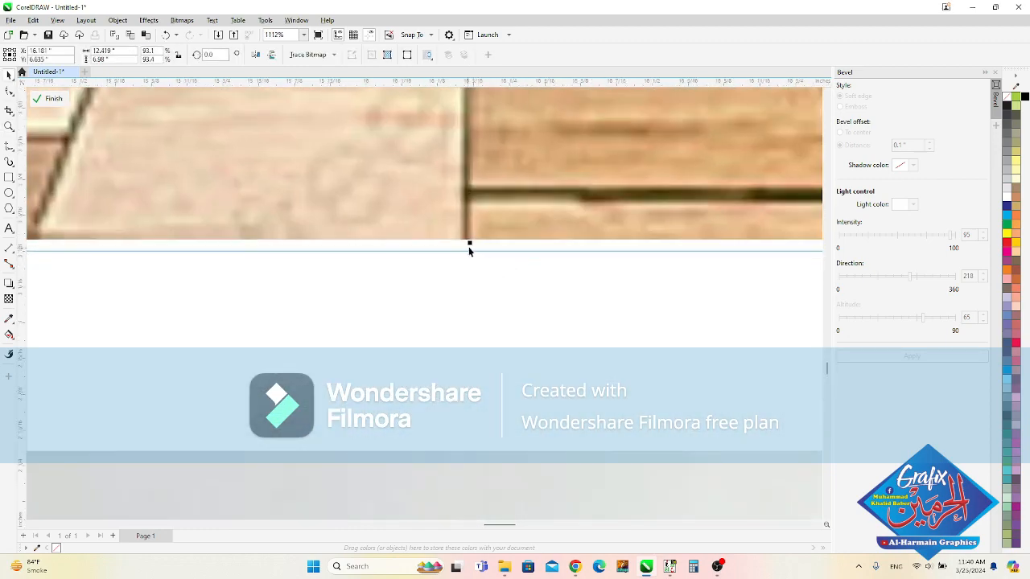
pyautogui.moveTo(469, 250); pyautogui.dragTo(471, 247)
pyautogui.scroll(-4, 435, 257)
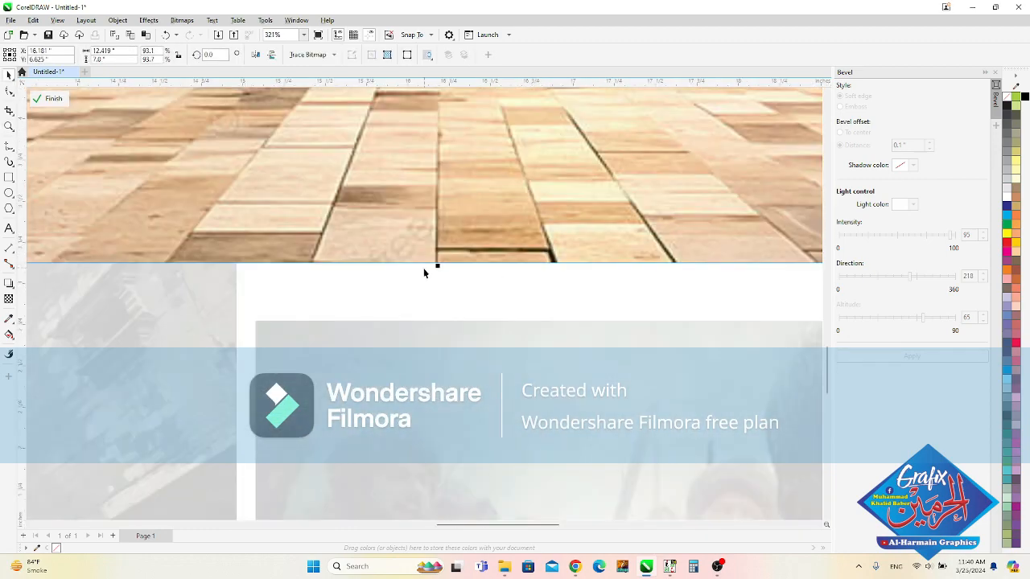
pyautogui.scroll(-6, 424, 273)
pyautogui.keyDown('ctrl'); pyautogui.click(559, 225); pyautogui.keyUp('ctrl')
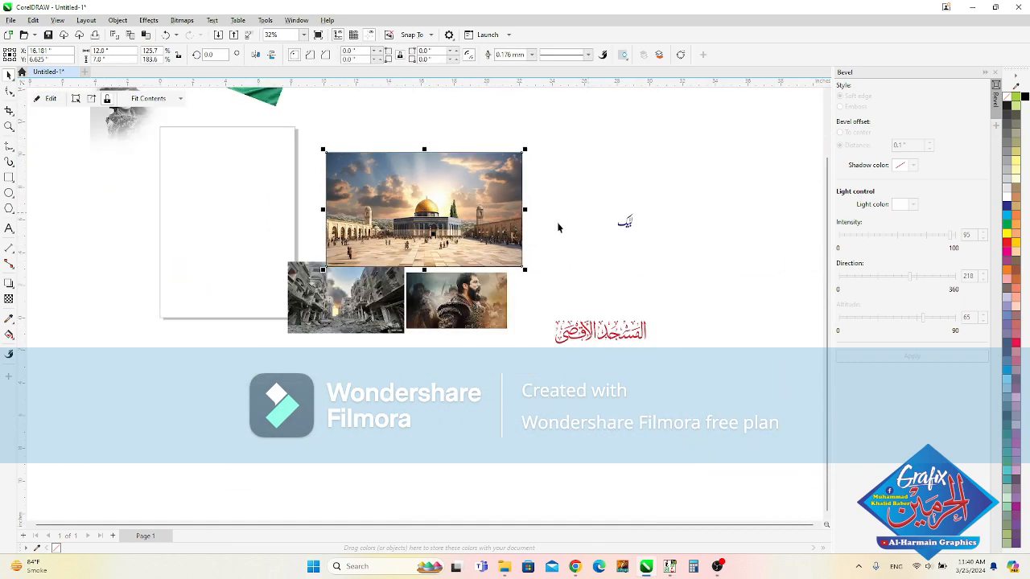
# Step: Move the Palestinian flag over the upper-left part of the mosque picture and bring it to the front
pyautogui.press('F2')
pyautogui.moveTo(553, 389); pyautogui.dragTo(584, 406)
pyautogui.scroll(-3, 350, 255)
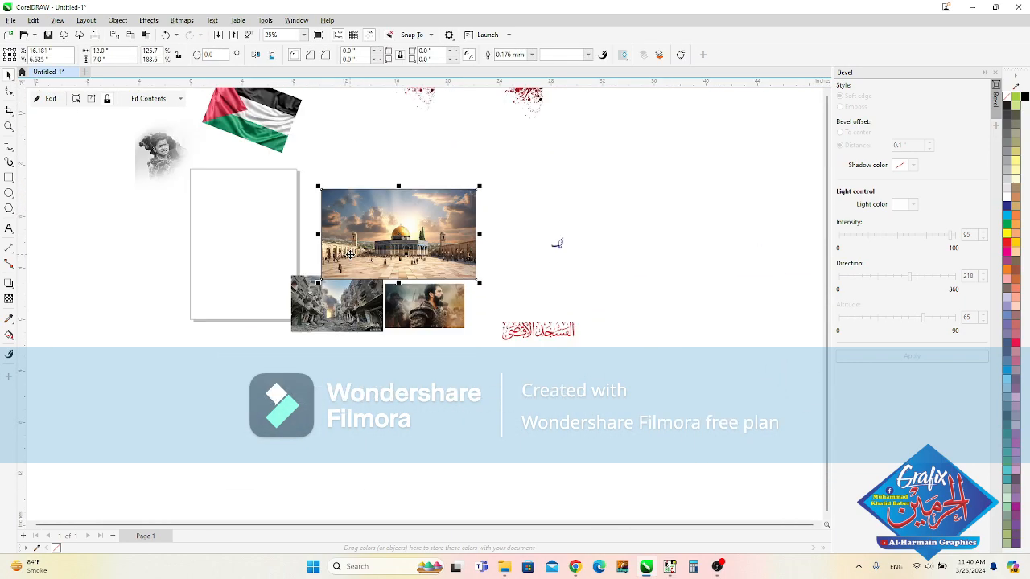
pyautogui.press('F2')
pyautogui.moveTo(191, 361); pyautogui.dragTo(607, 84)
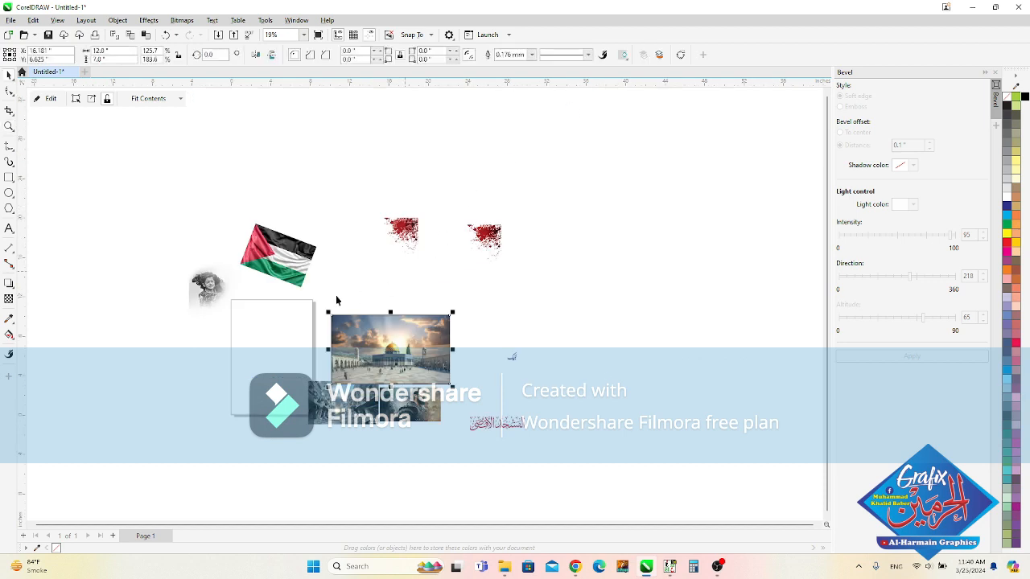
pyautogui.moveTo(292, 269); pyautogui.dragTo(358, 333)
pyautogui.press('F2')
pyautogui.moveTo(258, 268); pyautogui.dragTo(475, 386)
pyautogui.press('space')
pyautogui.hotkey('shift', 'pageup')
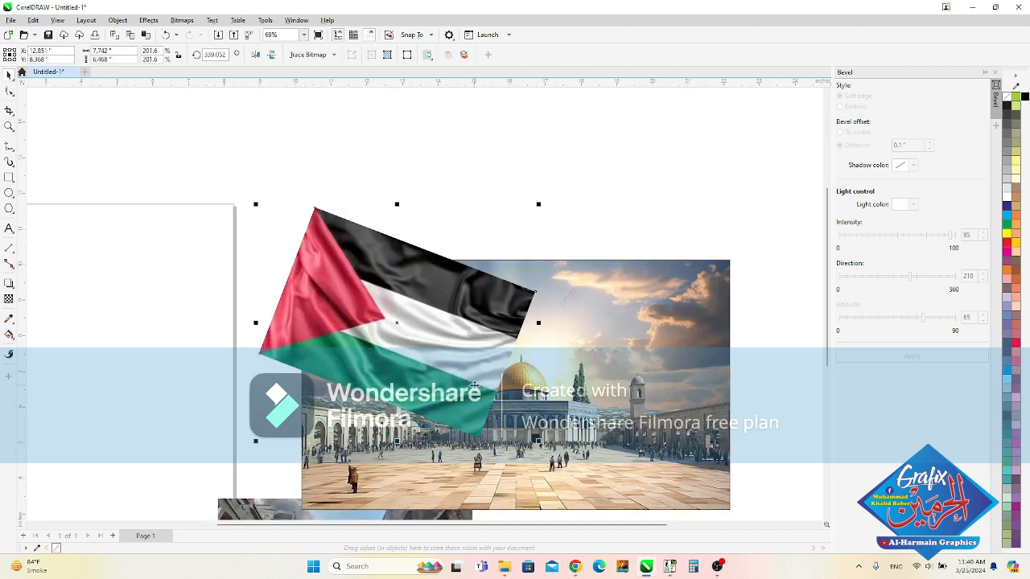
# Step: Apply a linear transparency to the flag so that it fades out toward the mosque's dome, and adjust the fade's midpoint
pyautogui.click(8, 300)
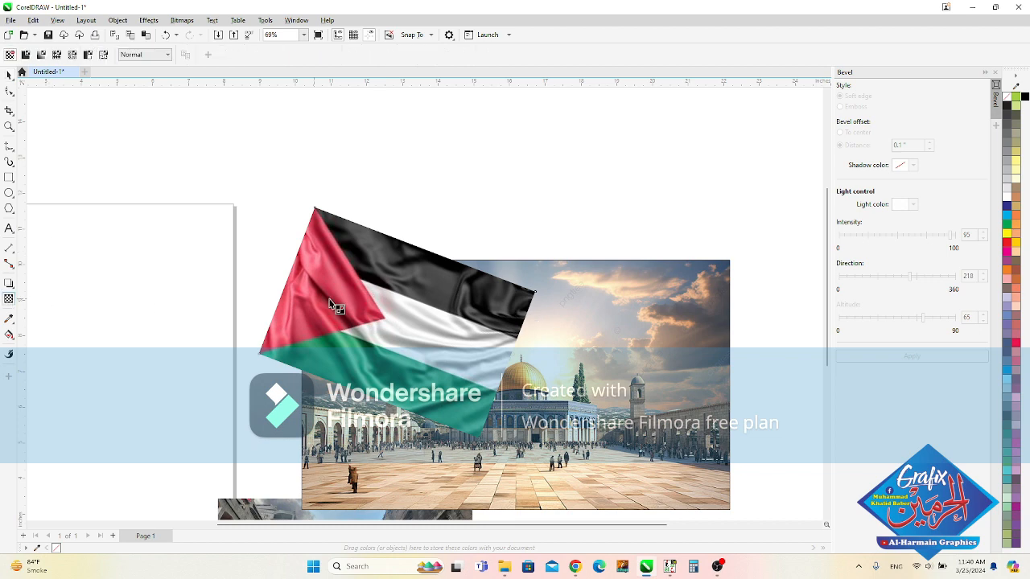
pyautogui.moveTo(239, 244); pyautogui.dragTo(502, 358)
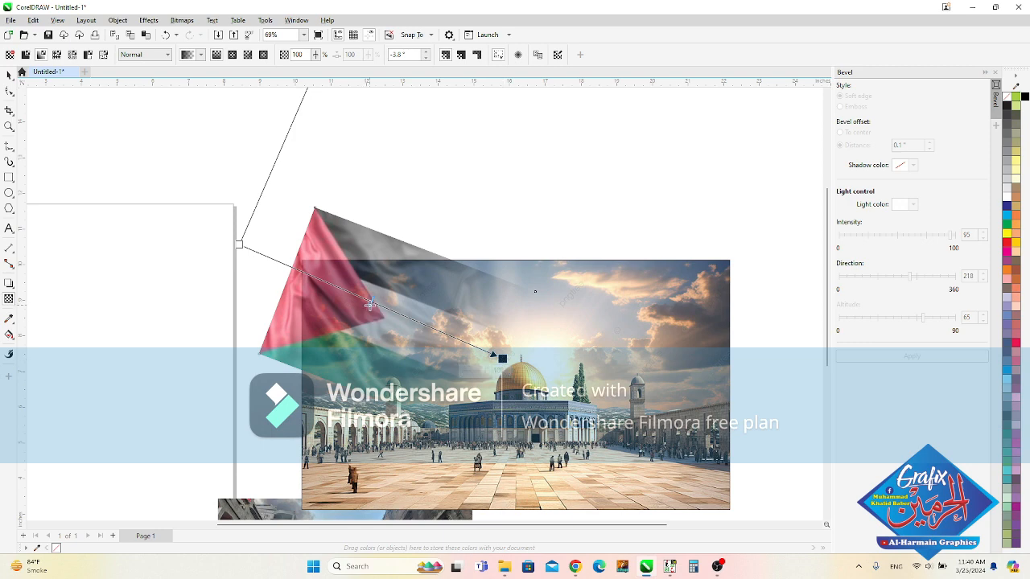
pyautogui.moveTo(370, 305); pyautogui.dragTo(346, 302)
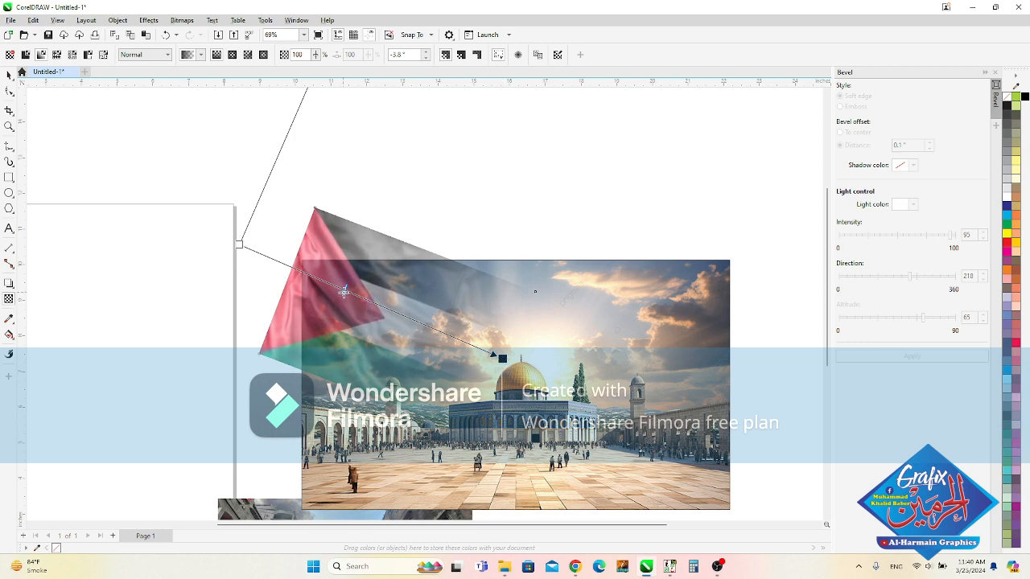
pyautogui.moveTo(415, 323); pyautogui.dragTo(418, 325)
pyautogui.press('space')
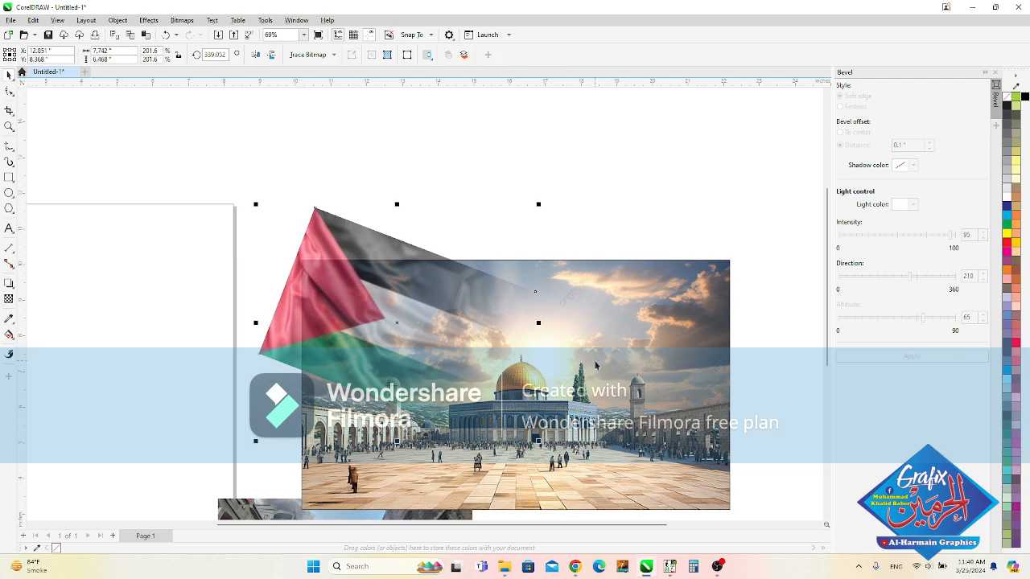
# Step: Place the faded flag inside the mosque picture's PowerClip frame and scale it to about 7.5 by 6.3 inches
pyautogui.click(675, 361)
pyautogui.keyDown('ctrl'); pyautogui.click(427, 331); pyautogui.keyUp('ctrl')
pyautogui.click(427, 330)
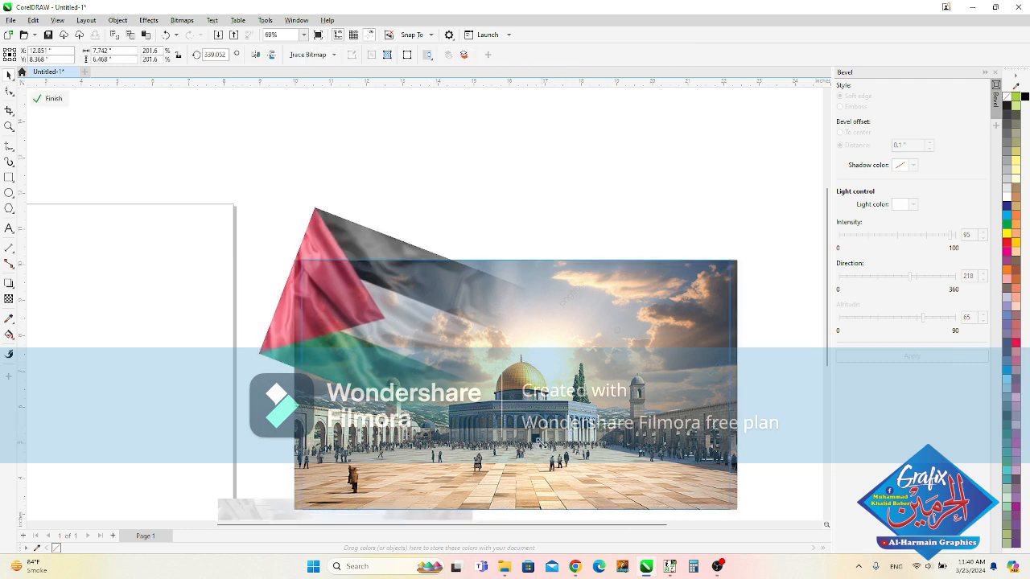
pyautogui.moveTo(537, 443); pyautogui.dragTo(535, 440)
# Step: Create a horizontally mirrored copy of the flag on the right side of the mosque picture
pyautogui.scroll(-2, 456, 391)
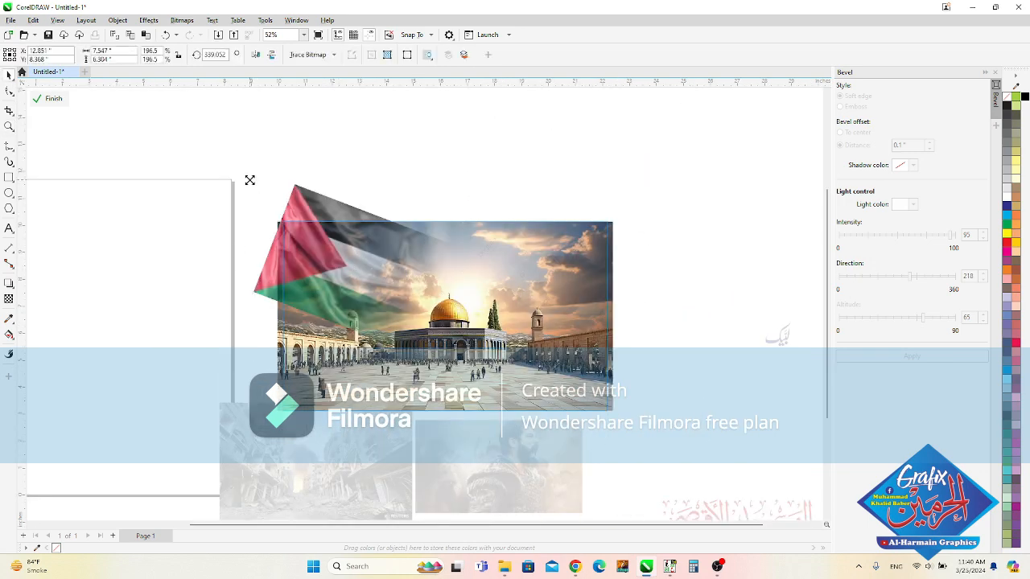
pyautogui.moveTo(249, 180); pyautogui.dragTo(487, 294)
pyautogui.moveTo(529, 324); pyautogui.dragTo(531, 324)
pyautogui.scroll(5, 554, 278)
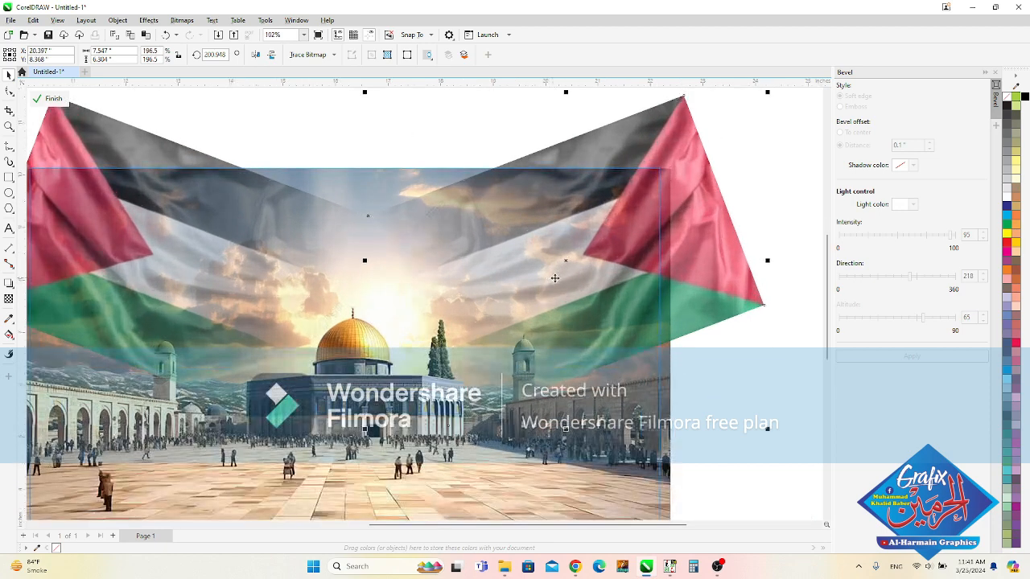
# Step: Centre both flags horizontally over the mosque picture and finish editing the PowerClip contents
pyautogui.click(164, 211)
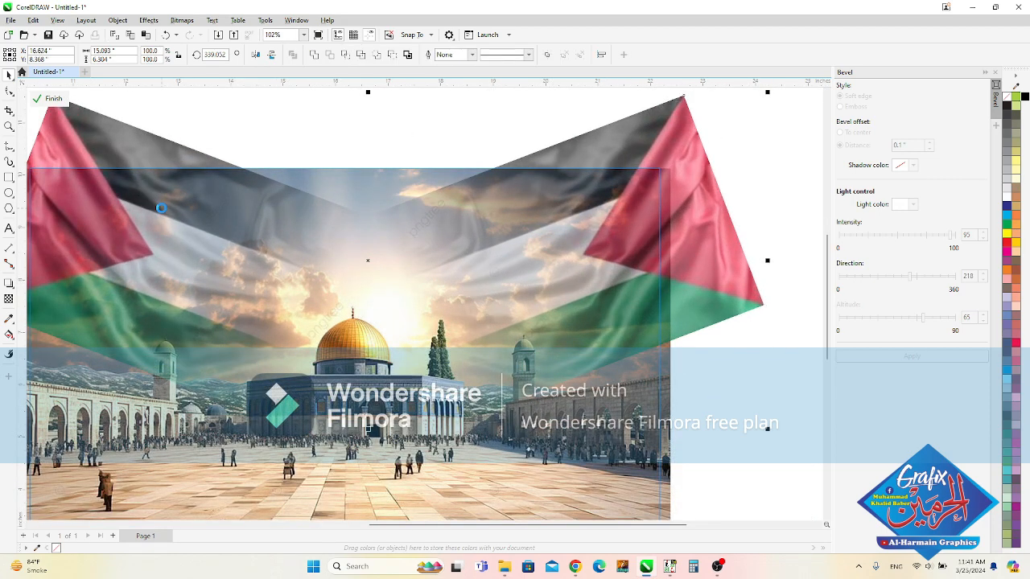
pyautogui.moveTo(297, 251); pyautogui.dragTo(294, 250)
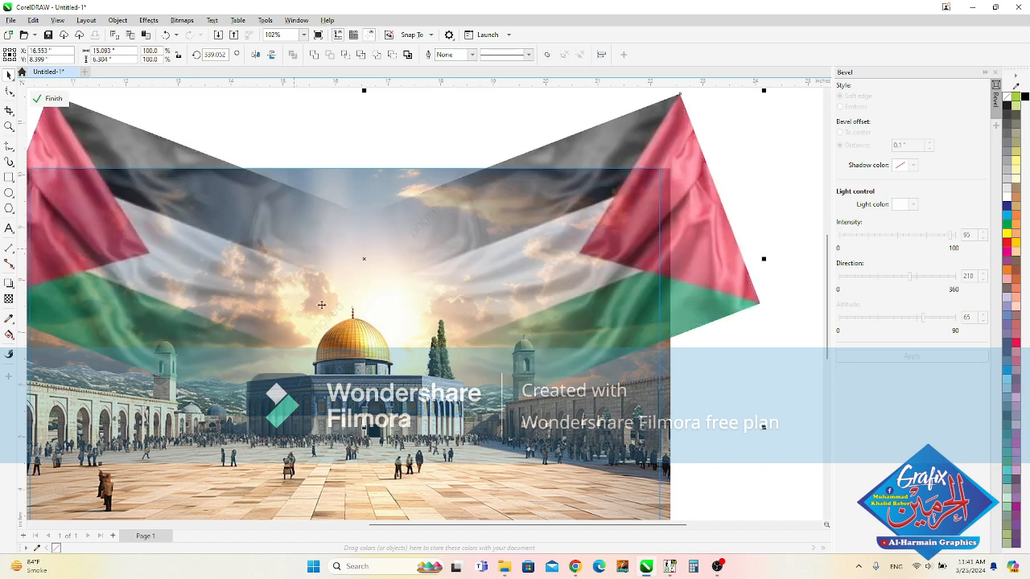
pyautogui.scroll(-3, 409, 441)
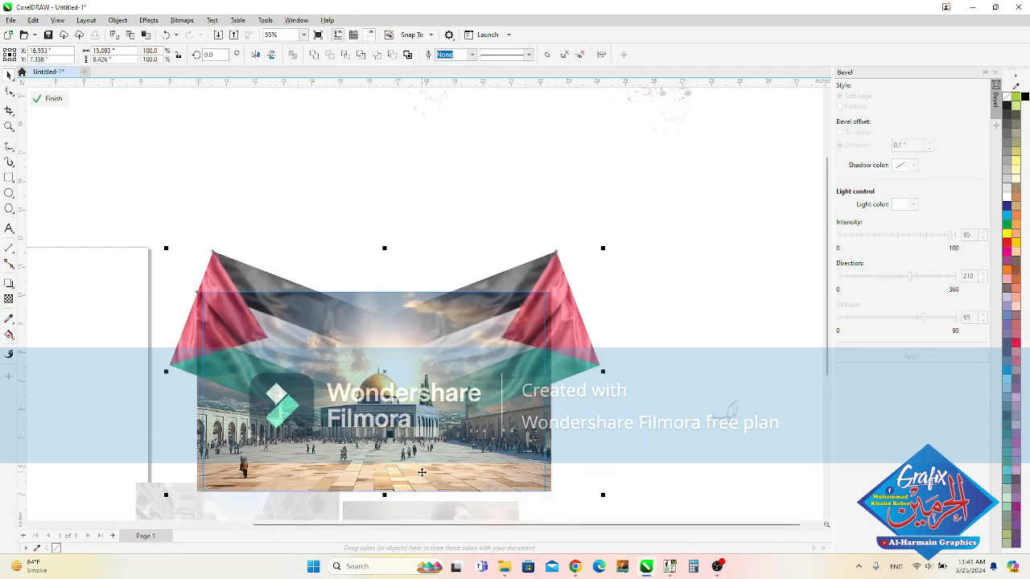
pyautogui.click(277, 231)
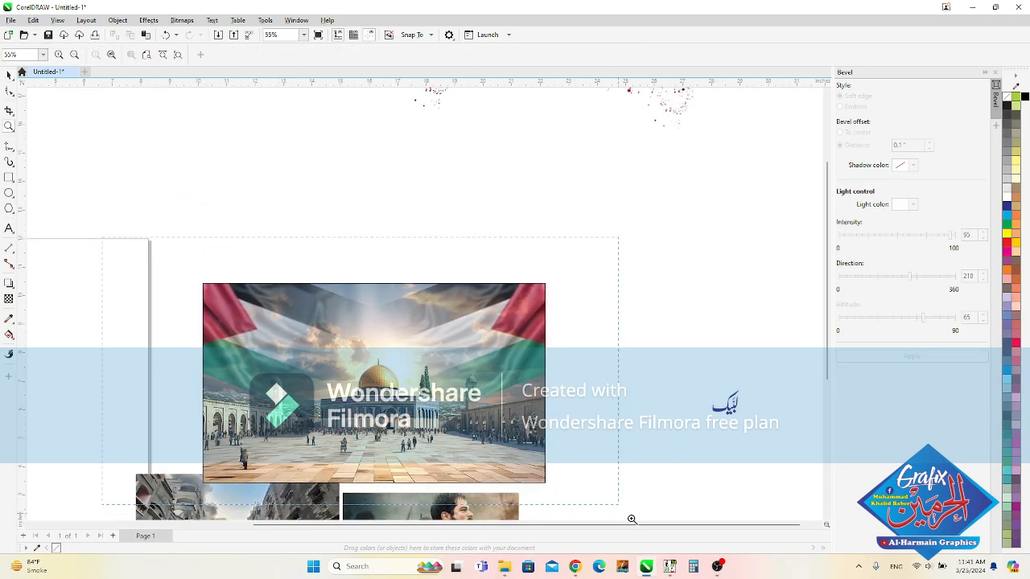
# Step: Move the faded crying child photo onto the upper-left part of the mosque composition
pyautogui.scroll(2, 420, 298)
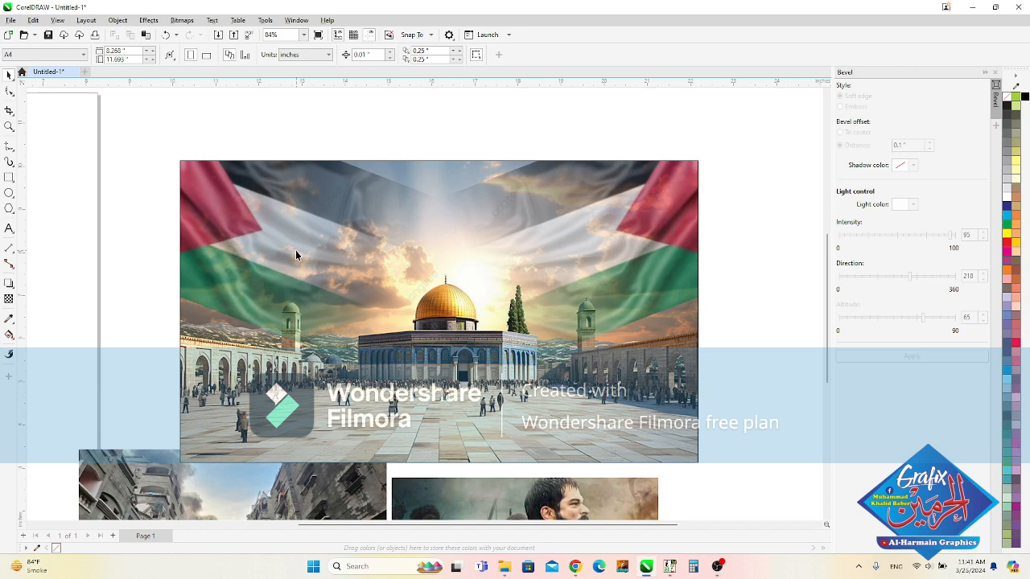
pyautogui.scroll(-4, 296, 251)
pyautogui.click(115, 209)
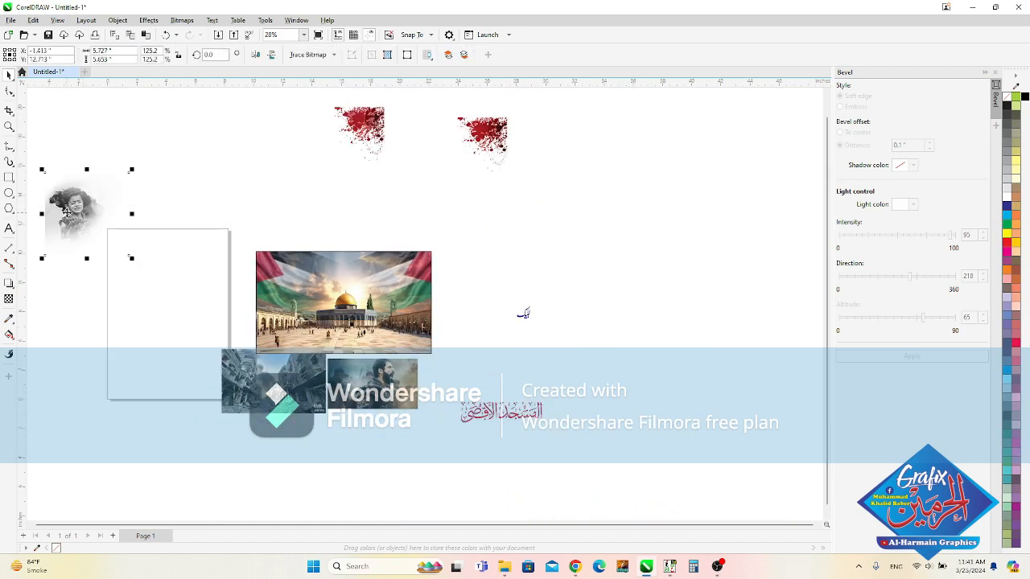
pyautogui.press('z')
pyautogui.scroll(3, 336, 300)
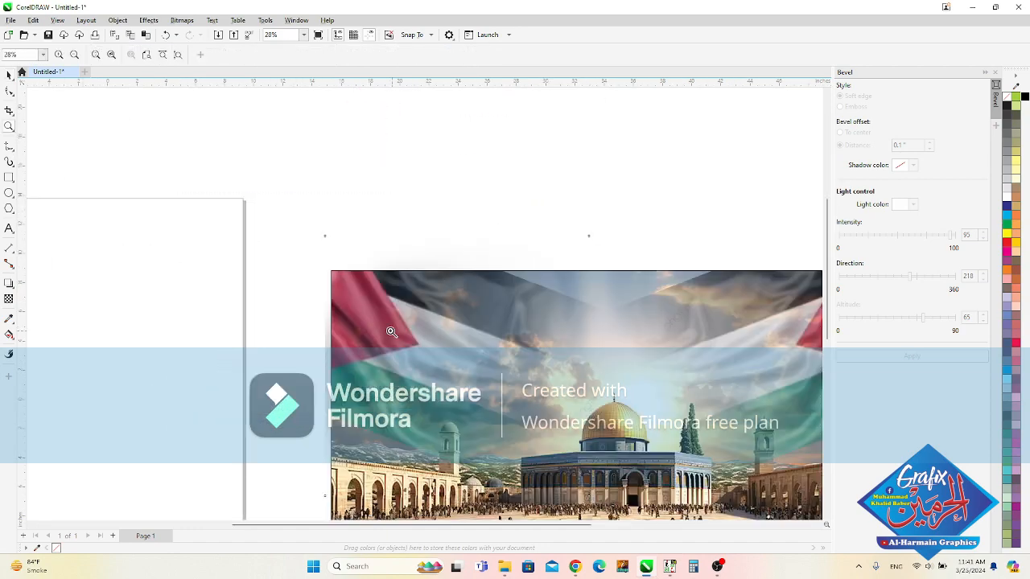
pyautogui.press('space')
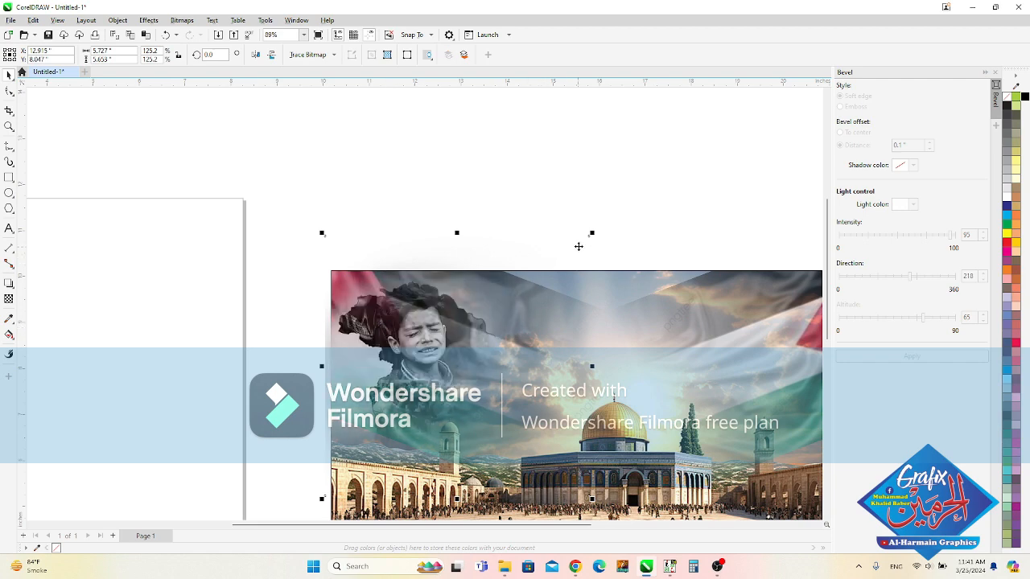
# Step: Scale the crying child photo to about 4.6 by 4.5 inches and position it near the mosque picture's left edge
pyautogui.moveTo(590, 234); pyautogui.dragTo(566, 259)
pyautogui.moveTo(402, 356); pyautogui.dragTo(380, 357)
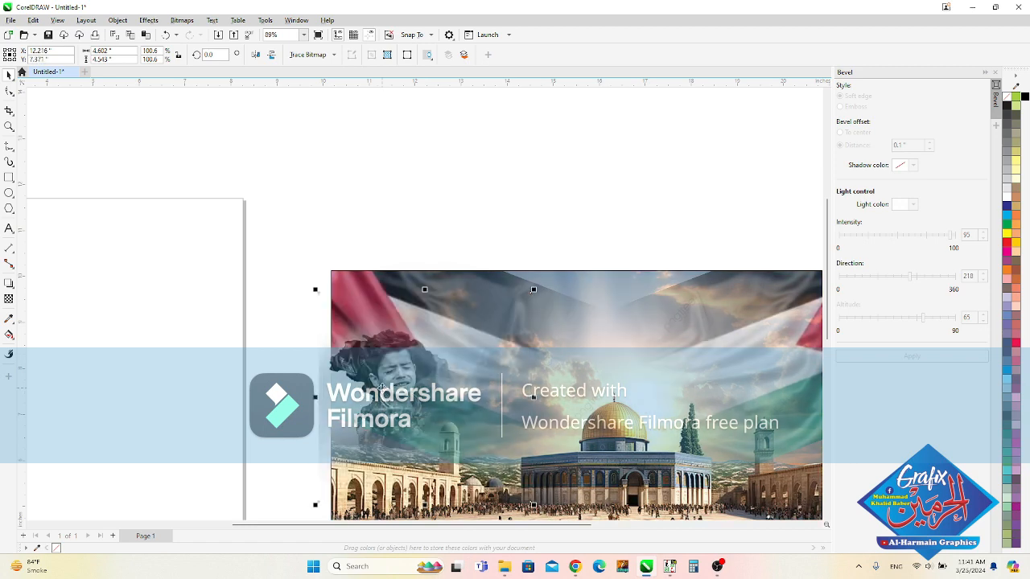
pyautogui.scroll(-2, 383, 389)
pyautogui.scroll(-1, 385, 384)
pyautogui.scroll(4, 416, 418)
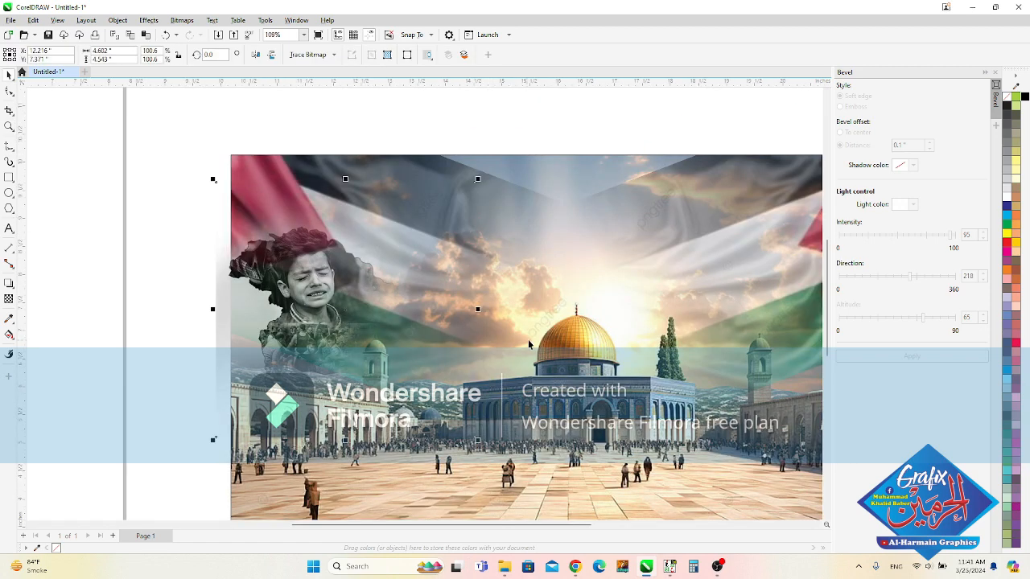
pyautogui.click(591, 245)
pyautogui.keyDown('ctrl'); pyautogui.click(327, 267); pyautogui.keyUp('ctrl')
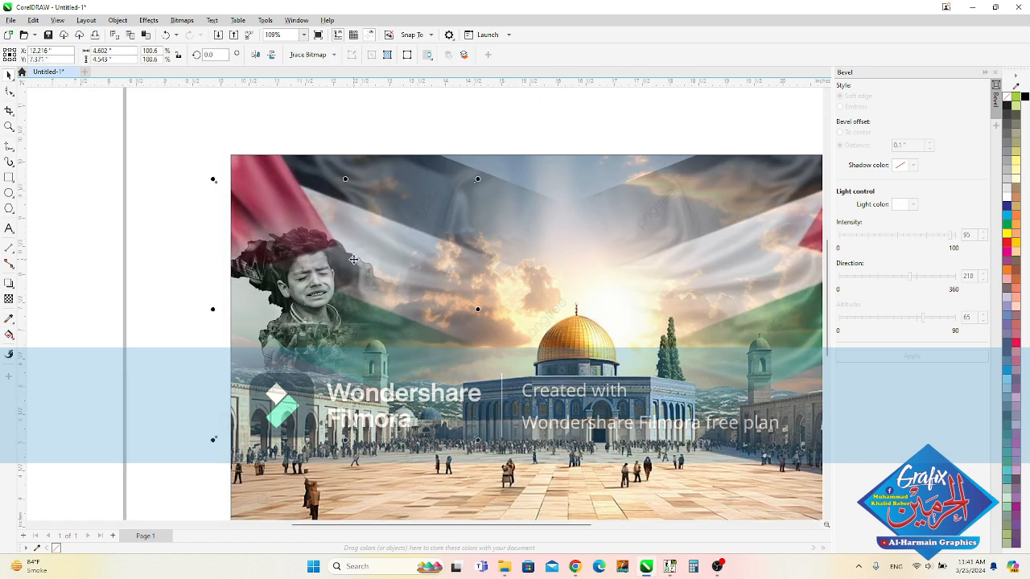
pyautogui.moveTo(327, 271); pyautogui.dragTo(331, 263)
pyautogui.click(183, 278)
# Step: Open the mosque picture's PowerClip contents for editing and delete the right flag
pyautogui.doubleClick(301, 285)
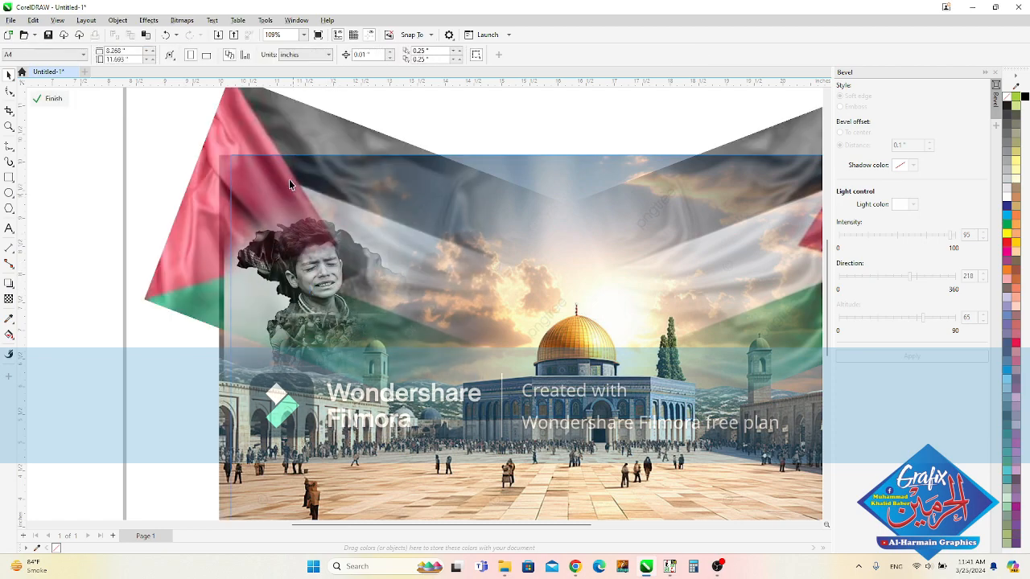
pyautogui.click(263, 117)
pyautogui.scroll(-2, 263, 125)
pyautogui.scroll(-2, 198, 191)
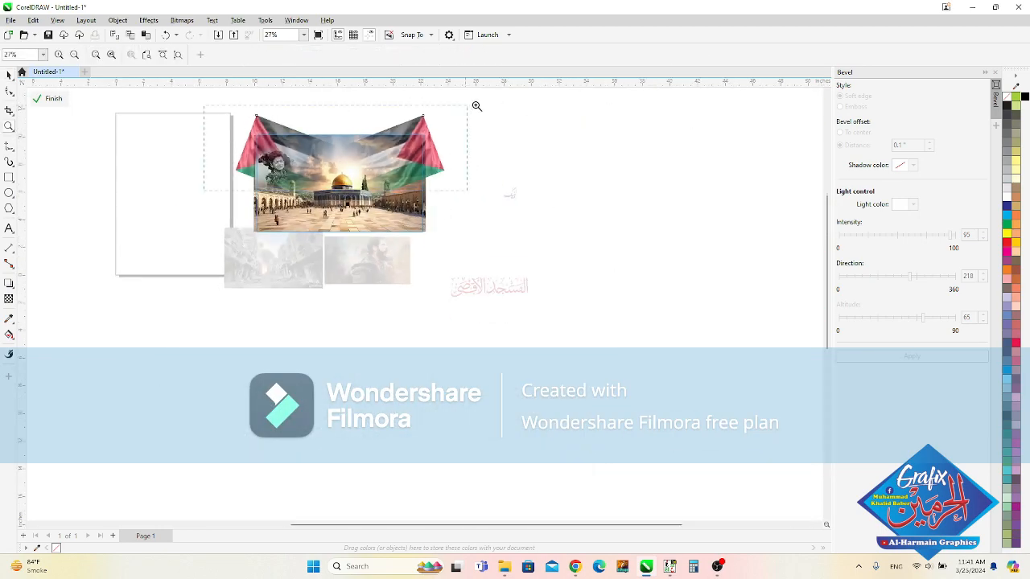
pyautogui.scroll(3, 475, 106)
pyautogui.click(607, 227)
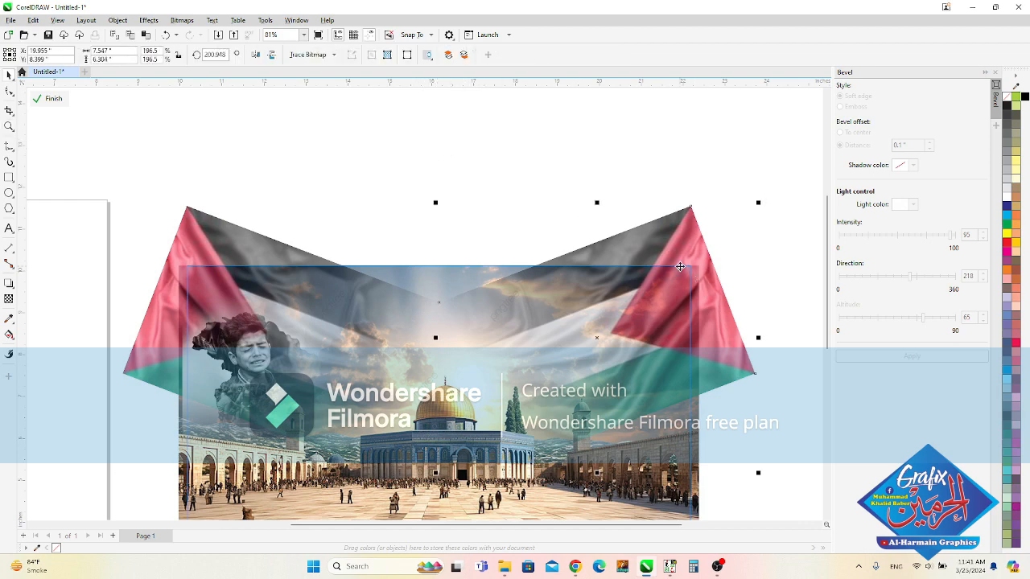
pyautogui.press('Delete')
# Step: Adjust the left flag's linear transparency so its inner end fades out sooner toward the middle of the mosque picture
pyautogui.click(177, 233)
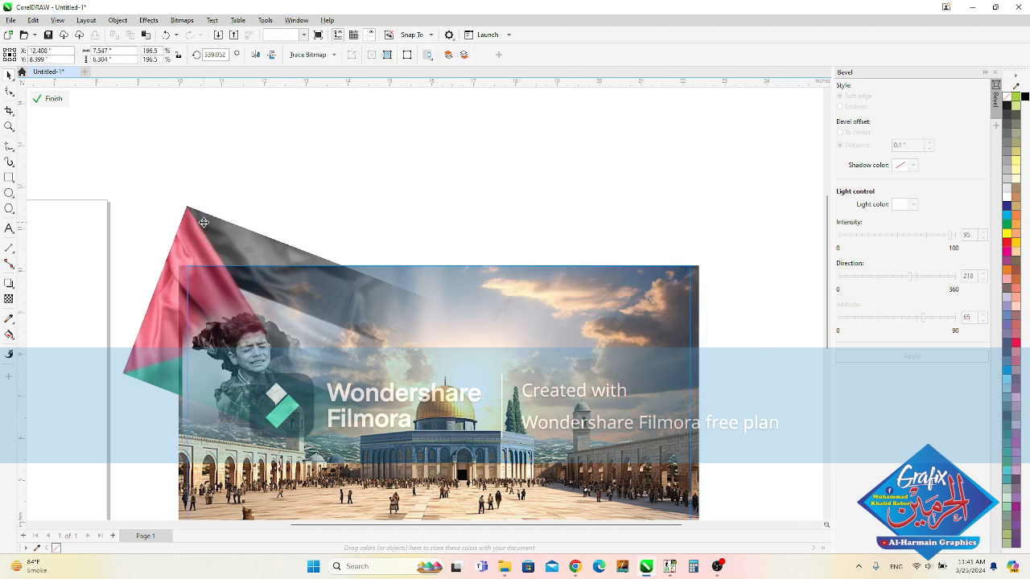
pyautogui.click(9, 299)
pyautogui.moveTo(100, 248); pyautogui.dragTo(399, 379)
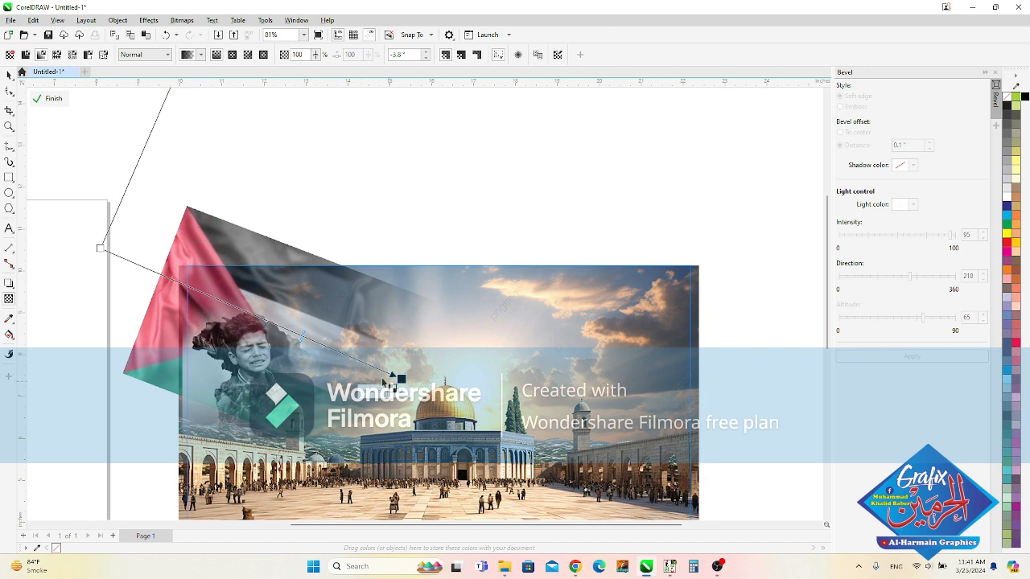
pyautogui.moveTo(100, 248); pyautogui.dragTo(187, 290)
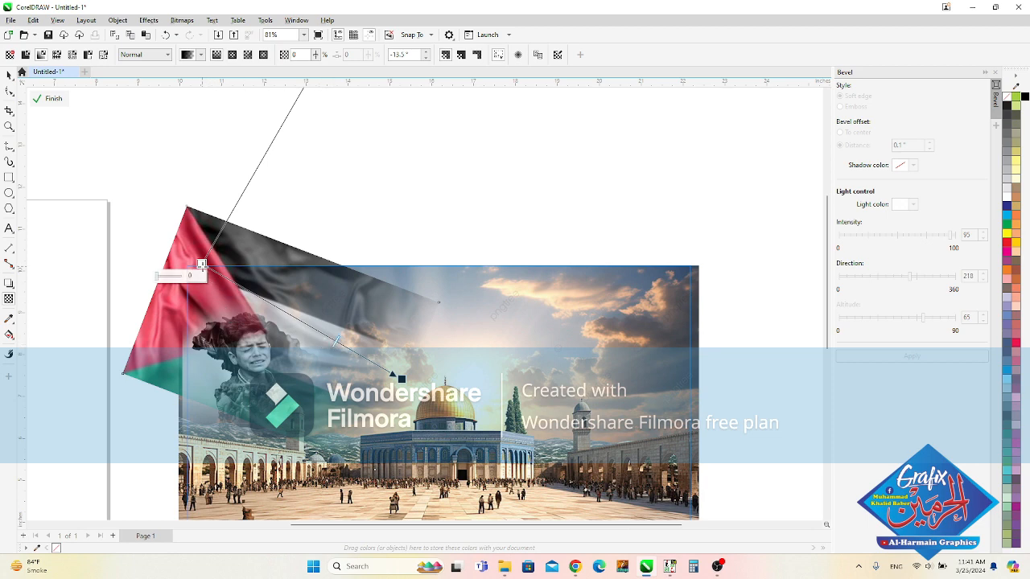
pyautogui.moveTo(201, 264); pyautogui.dragTo(107, 240)
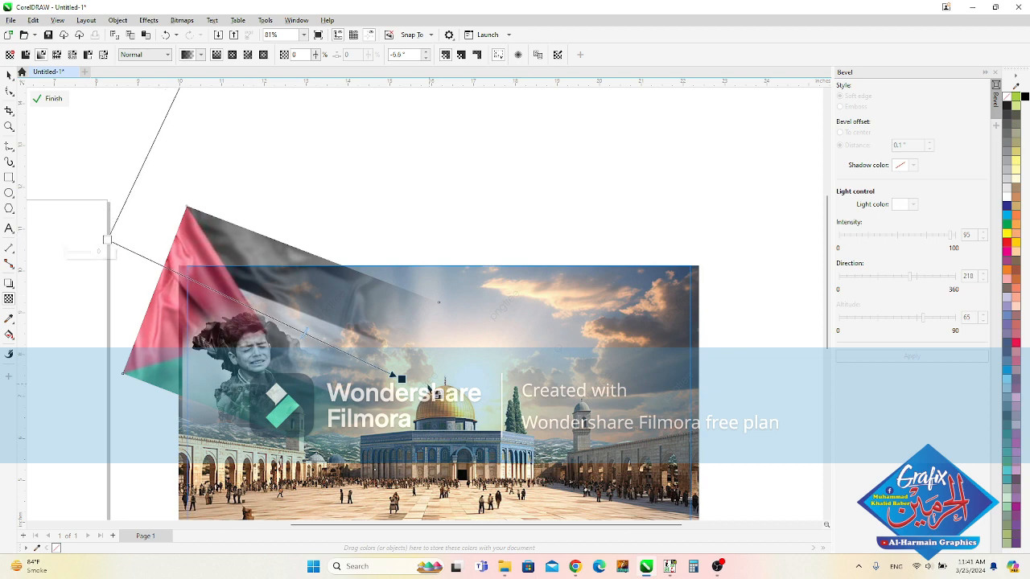
pyautogui.moveTo(397, 376); pyautogui.dragTo(374, 366)
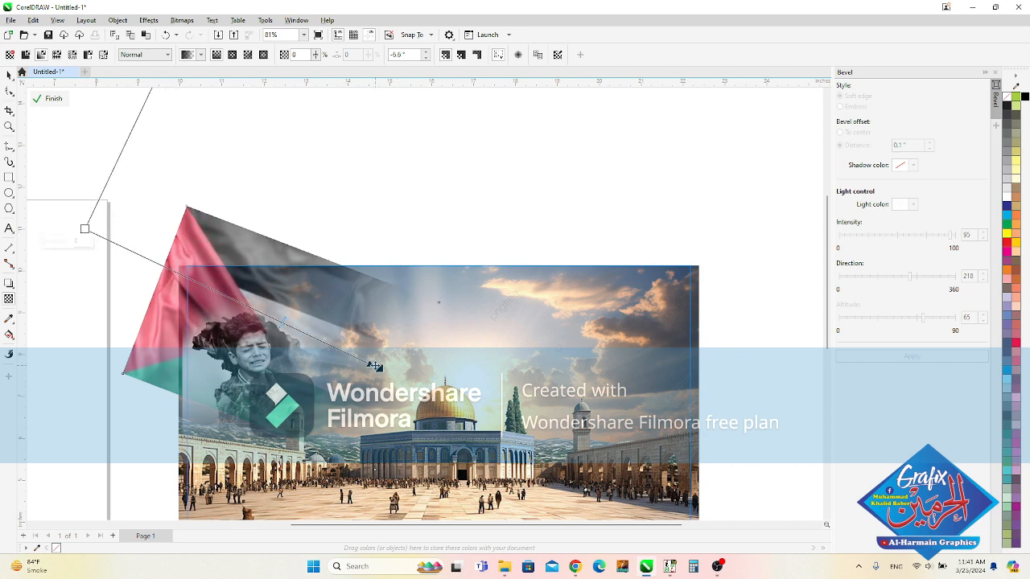
pyautogui.press('space')
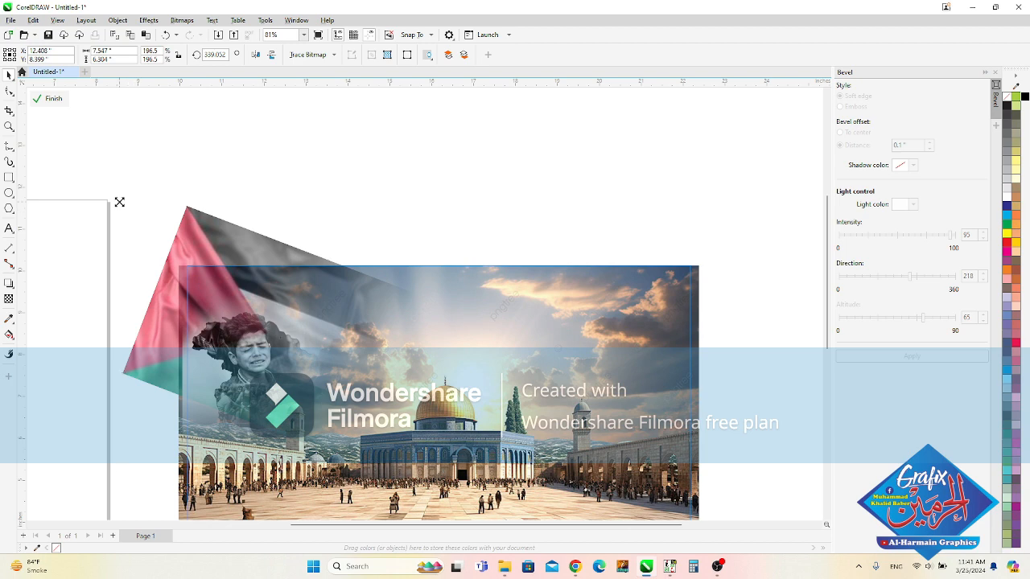
# Step: Create a horizontally mirrored copy of the re-faded flag on the right side and finish editing the PowerClip contents
pyautogui.moveTo(120, 202); pyautogui.dragTo(597, 294)
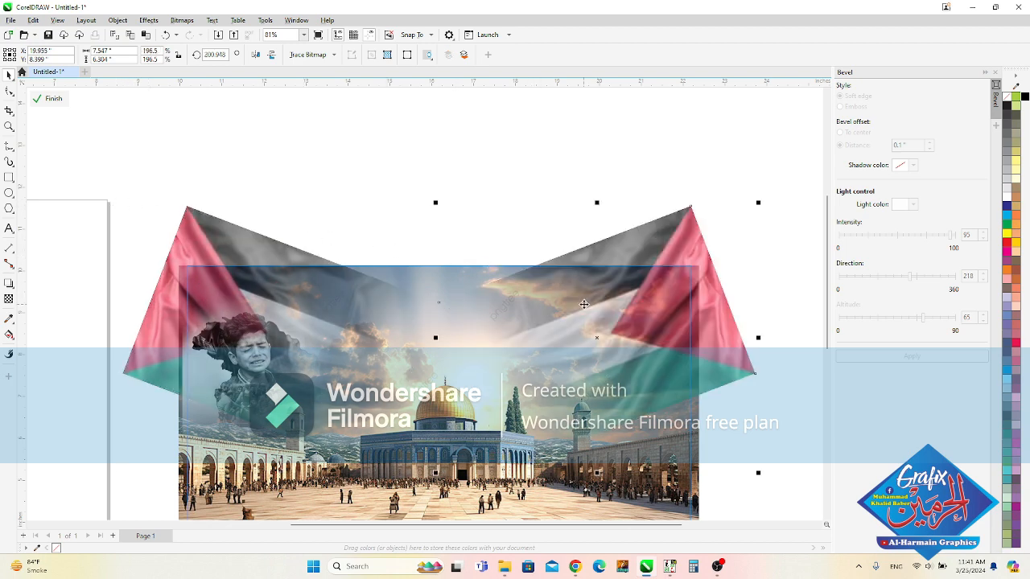
pyautogui.scroll(-2, 584, 304)
pyautogui.keyDown('shift'); pyautogui.click(373, 264); pyautogui.keyUp('shift')
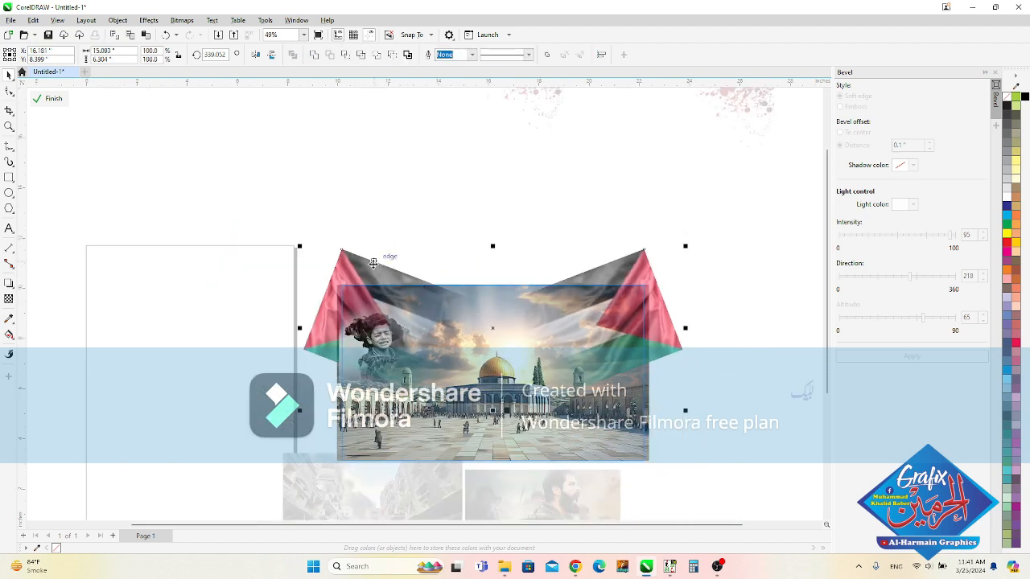
pyautogui.keyDown('ctrl'); pyautogui.click(365, 208); pyautogui.keyUp('ctrl')
pyautogui.scroll(-3, 388, 242)
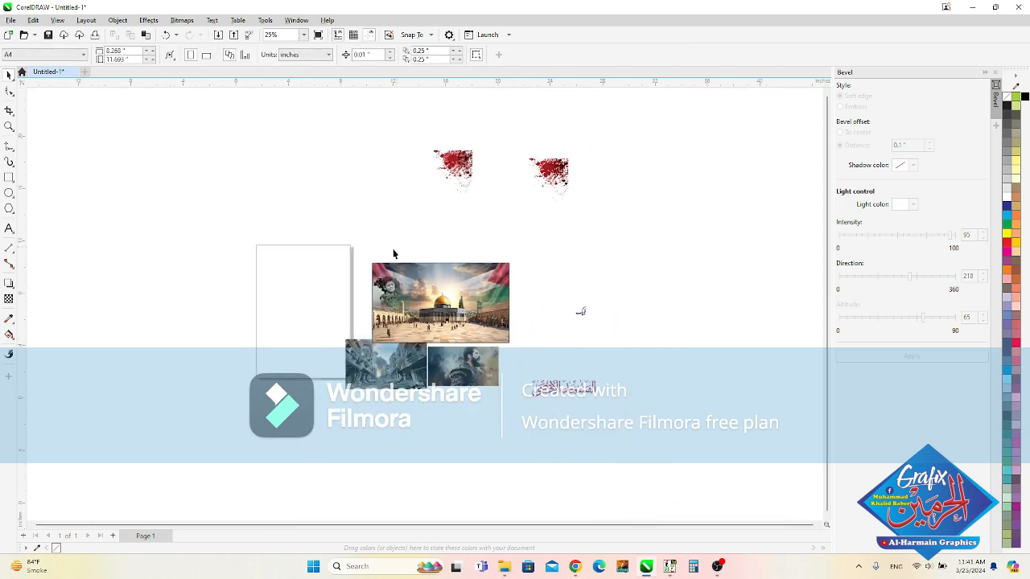
# Step: Move the warrior photo onto the lower-right corner of the mosque picture and bring it to the front
pyautogui.scroll(2, 531, 295)
pyautogui.click(380, 365)
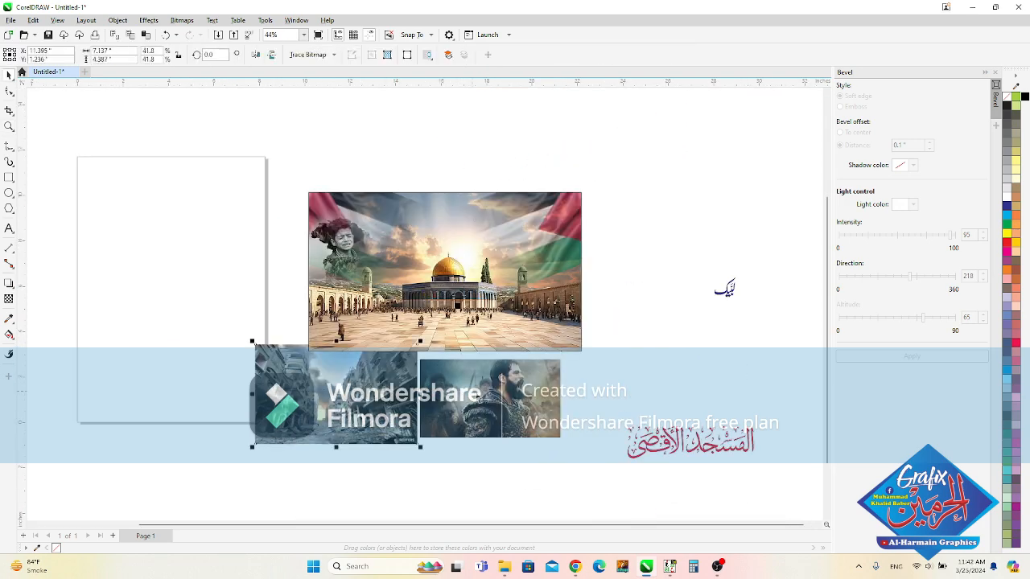
pyautogui.click(482, 398)
pyautogui.moveTo(500, 403); pyautogui.dragTo(522, 320)
pyautogui.press('z')
pyautogui.moveTo(408, 240); pyautogui.dragTo(610, 367)
pyautogui.hotkey('shift', 'pageup')
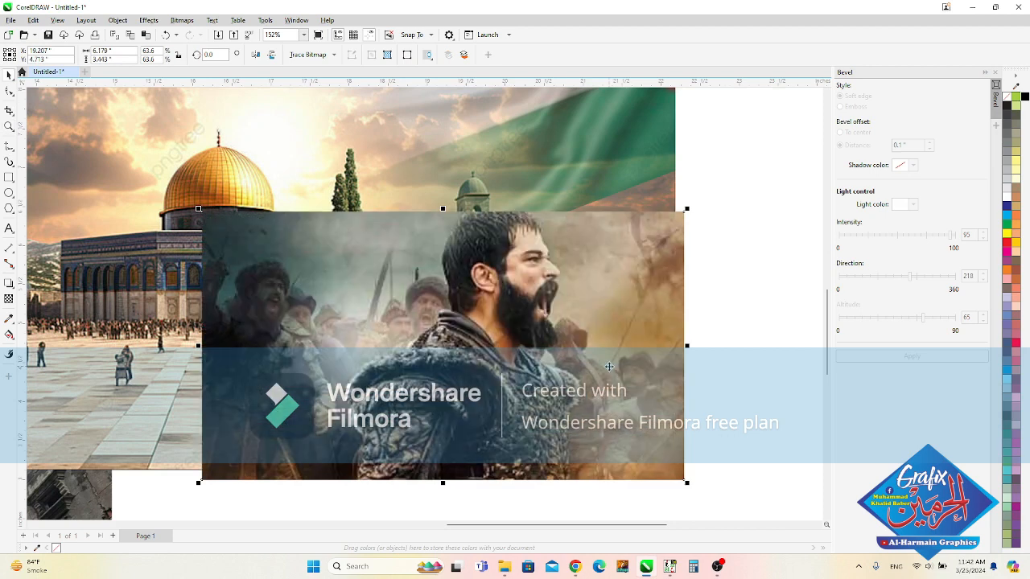
# Step: Apply a horizontal linear transparency to the warrior photo, fading it out toward the mosque on its left
pyautogui.click(9, 298)
pyautogui.moveTo(742, 363); pyautogui.dragTo(201, 330)
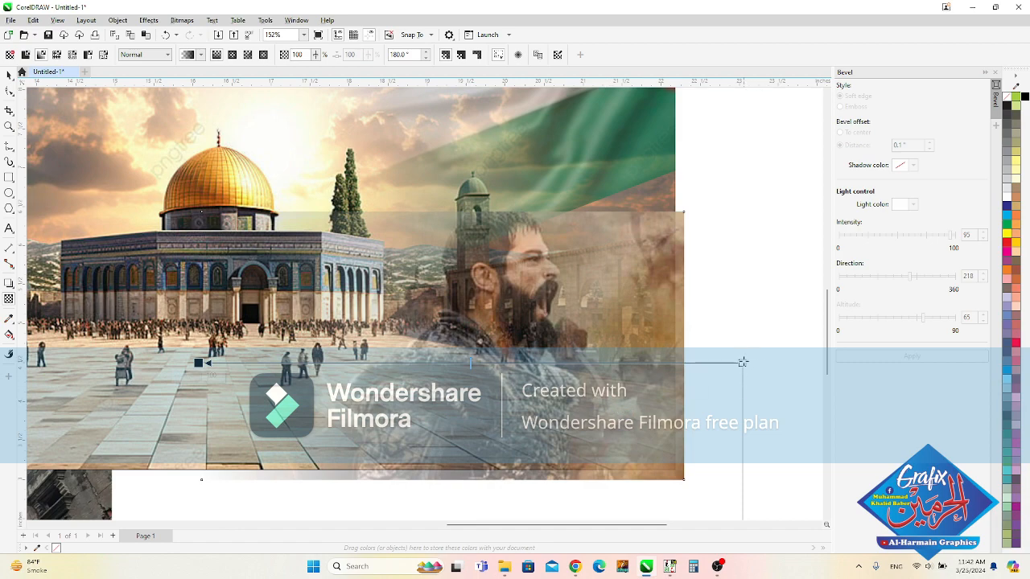
pyautogui.moveTo(742, 363); pyautogui.dragTo(609, 363)
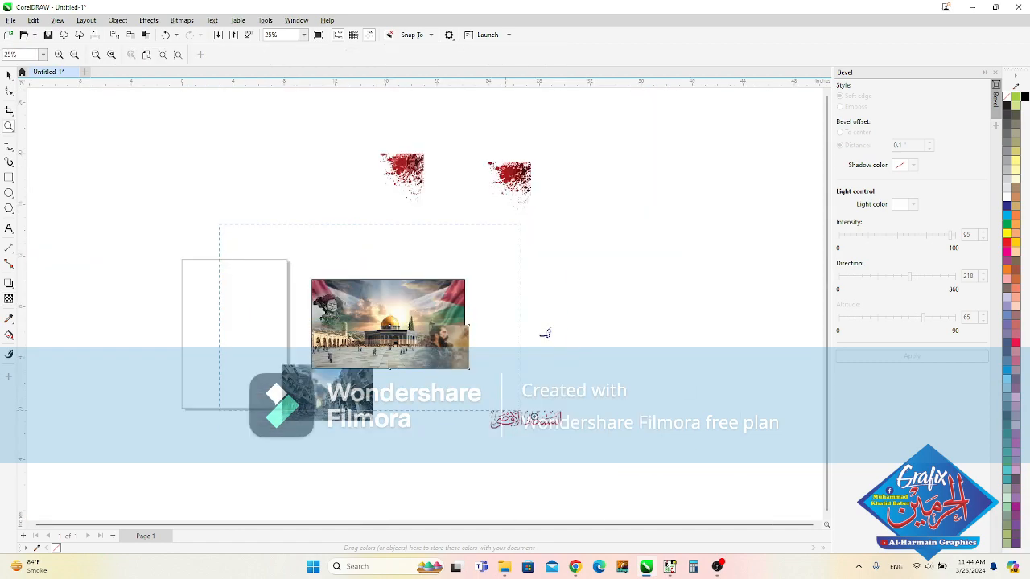
# Step: Refine the start and end of the warrior photo's horizontal fade so the figure stays solid and the left edge blends in
pyautogui.moveTo(520, 410); pyautogui.dragTo(565, 431)
pyautogui.press('space')
pyautogui.scroll(2, 526, 347)
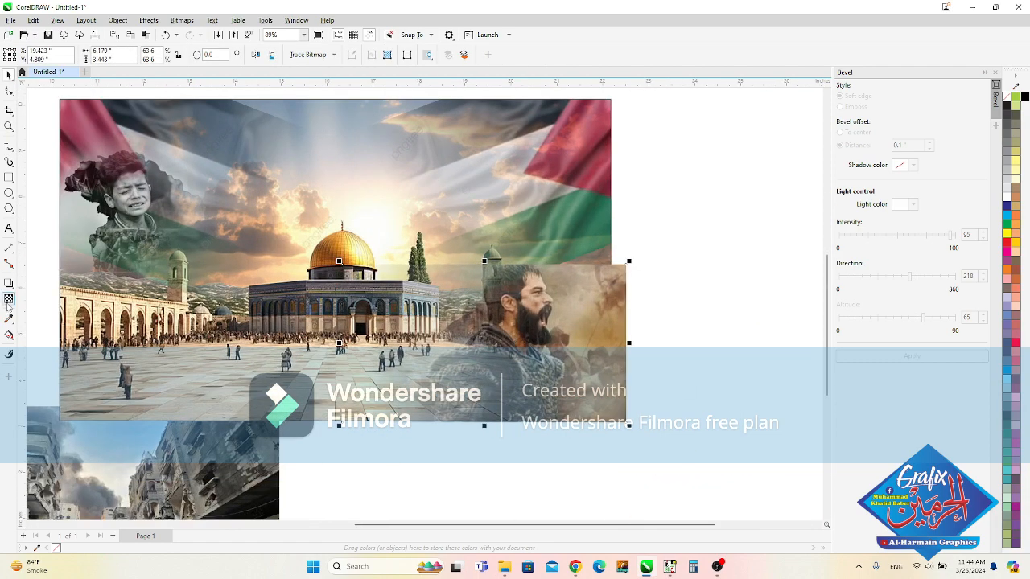
pyautogui.click(9, 299)
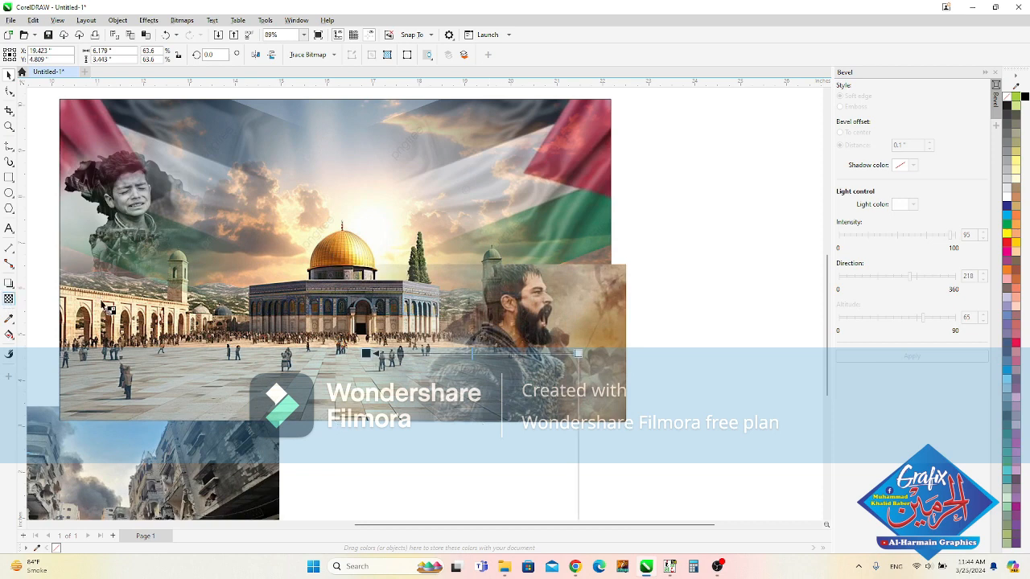
pyautogui.moveTo(559, 353); pyautogui.dragTo(531, 353)
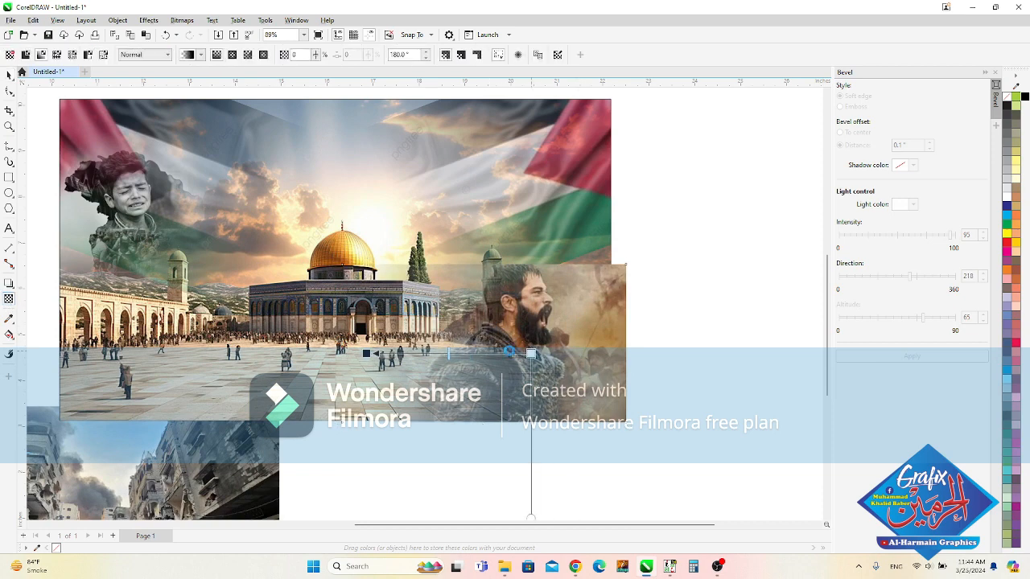
pyautogui.moveTo(367, 353)
pyautogui.mouseDown()
pyautogui.moveTo(283, 354)
pyautogui.moveTo(355, 353)
pyautogui.mouseUp()
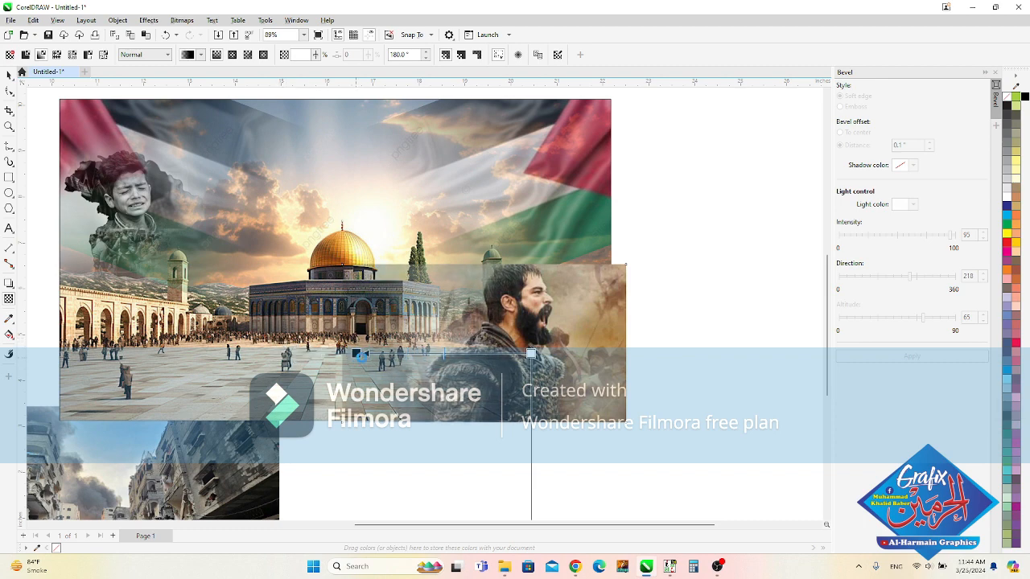
pyautogui.moveTo(531, 353); pyautogui.dragTo(561, 353)
pyautogui.press('space')
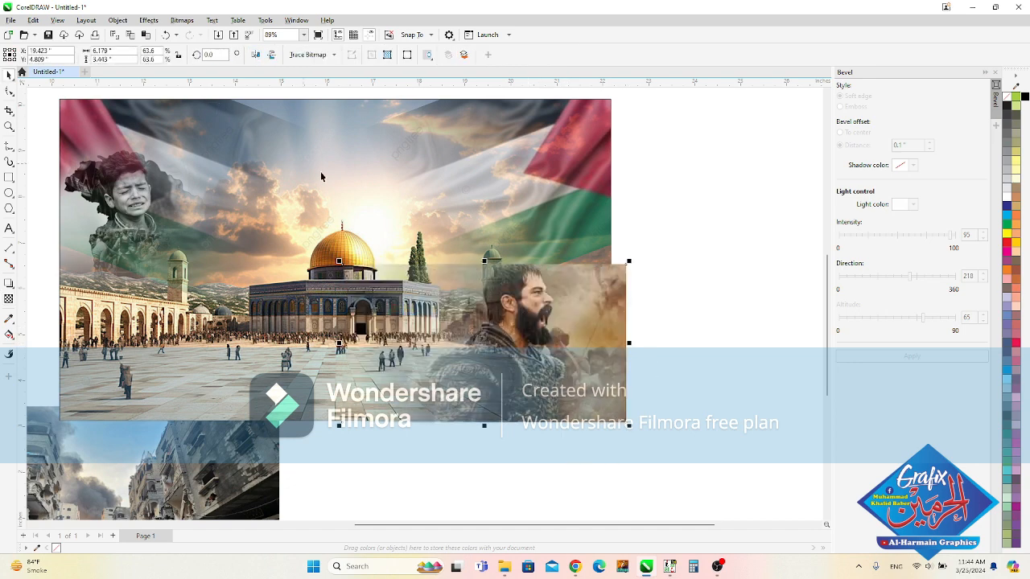
# Step: Try the warrior photo mirrored on the left side of the mosque picture, and undo the mirroring and the move
pyautogui.moveTo(521, 323); pyautogui.dragTo(242, 332)
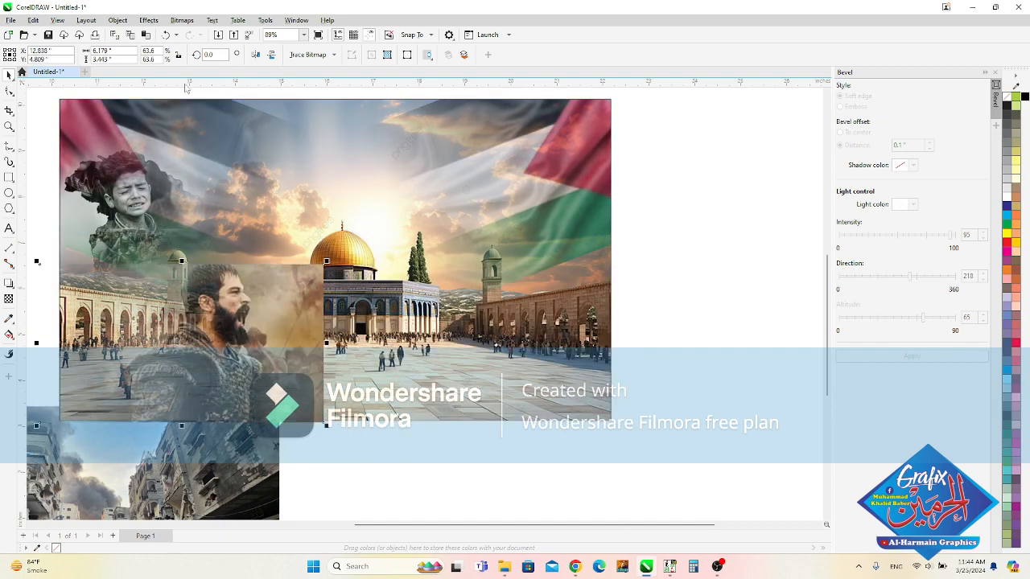
pyautogui.click(256, 57)
pyautogui.press('F2')
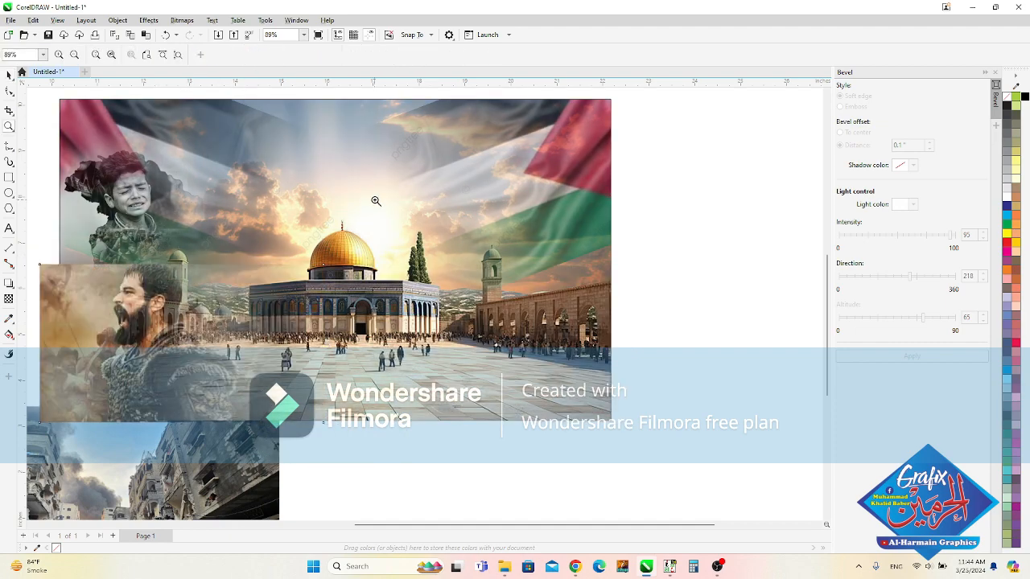
pyautogui.moveTo(388, 192); pyautogui.dragTo(23, 443)
pyautogui.scroll(-4, 277, 345)
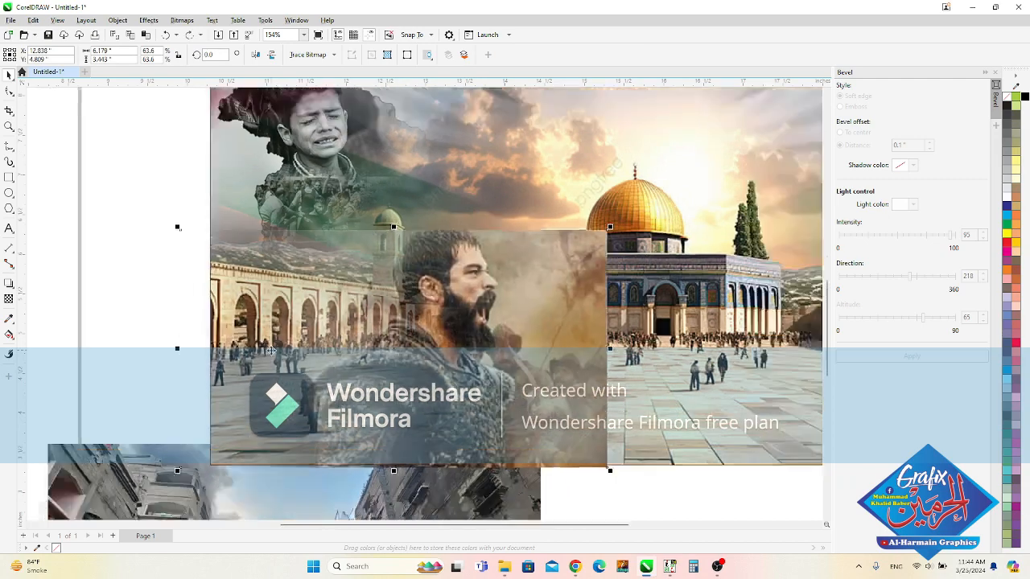
pyautogui.hotkey('ctrl', 'z')
pyautogui.hotkey('ctrl', 'z')
# Step: Convert the faded warrior photo to a CMYK bitmap with anti-aliasing and a transparent background
pyautogui.press('F2')
pyautogui.moveTo(293, 258); pyautogui.dragTo(611, 445)
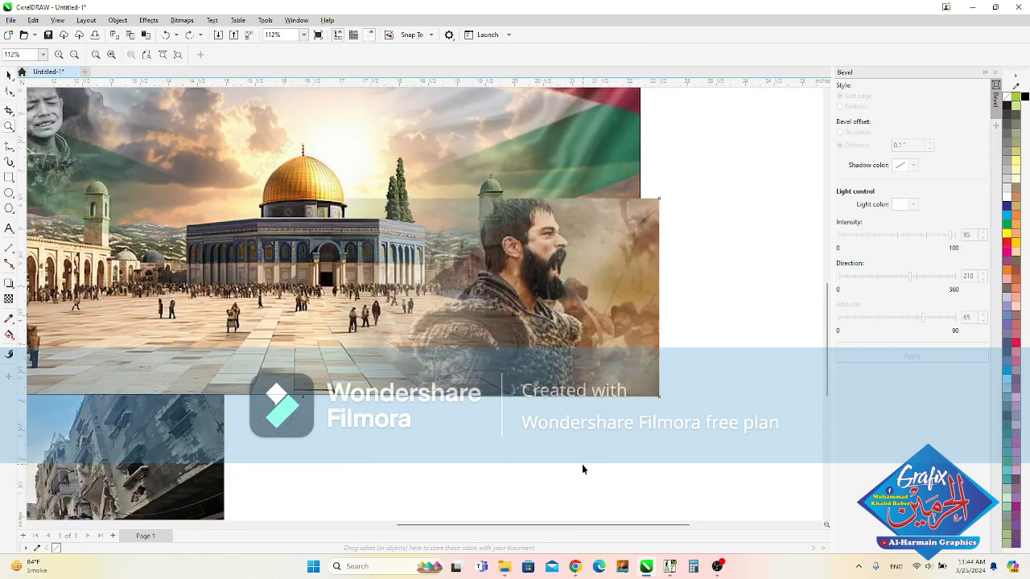
pyautogui.click(181, 20)
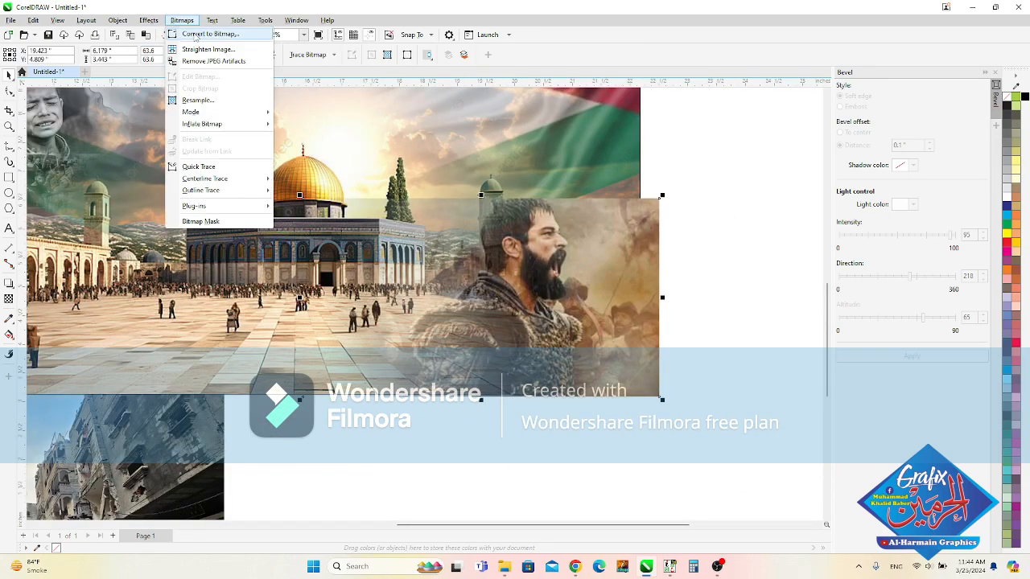
pyautogui.click(197, 33)
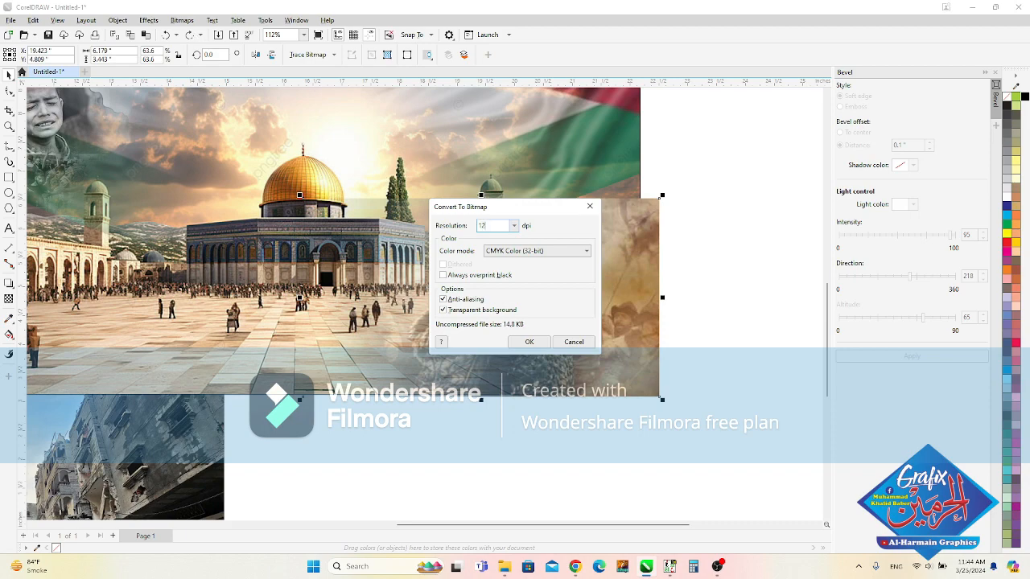
pyautogui.press('Return')
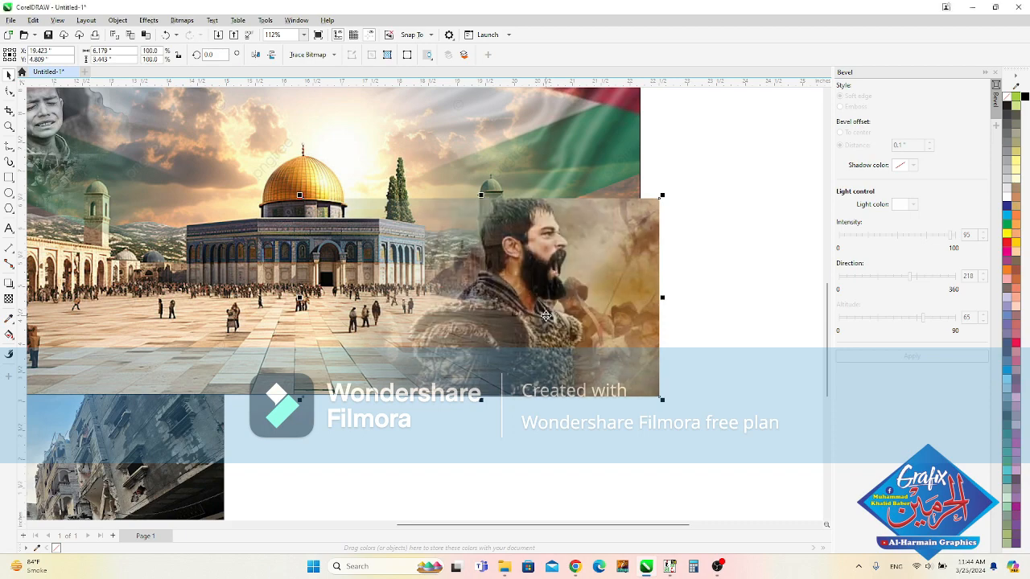
# Step: Apply a vertical linear transparency to the warrior photo, fading it out toward its top edge
pyautogui.press('F2')
pyautogui.moveTo(539, 458); pyautogui.dragTo(418, 339)
pyautogui.scroll(-4, 536, 346)
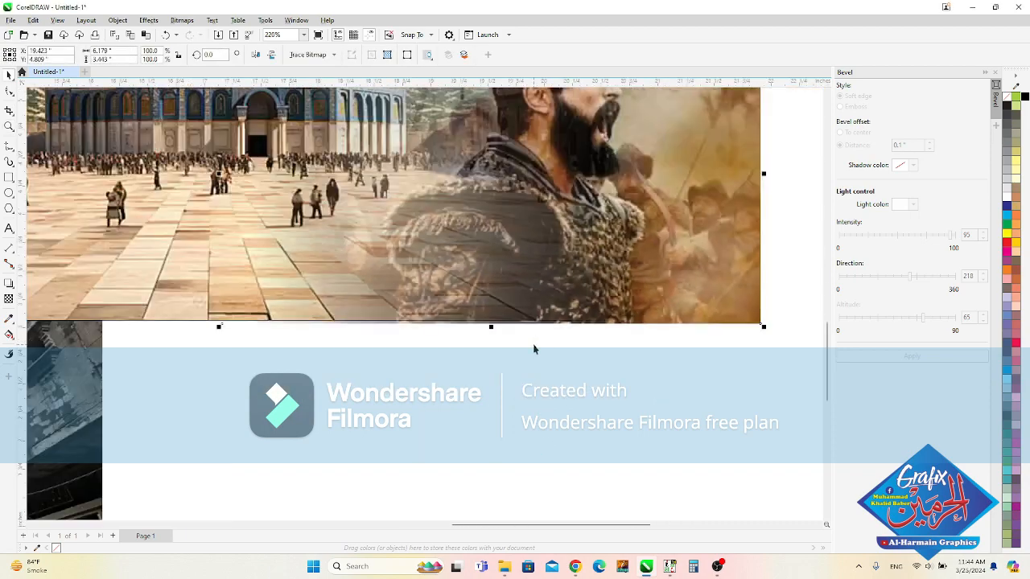
pyautogui.press('F2')
pyautogui.moveTo(385, 429); pyautogui.dragTo(750, 147)
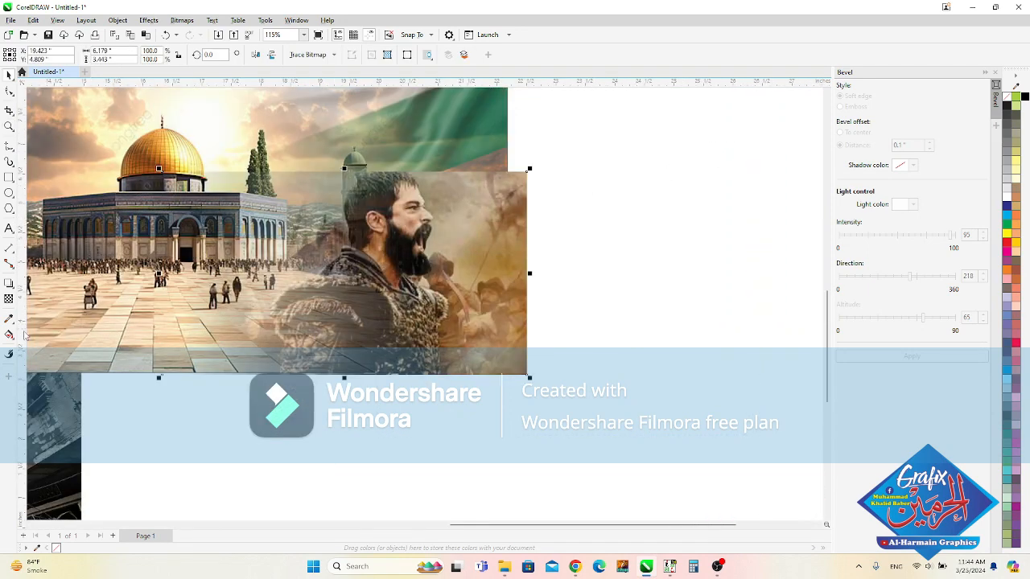
pyautogui.click(9, 299)
pyautogui.moveTo(350, 494); pyautogui.dragTo(351, 185)
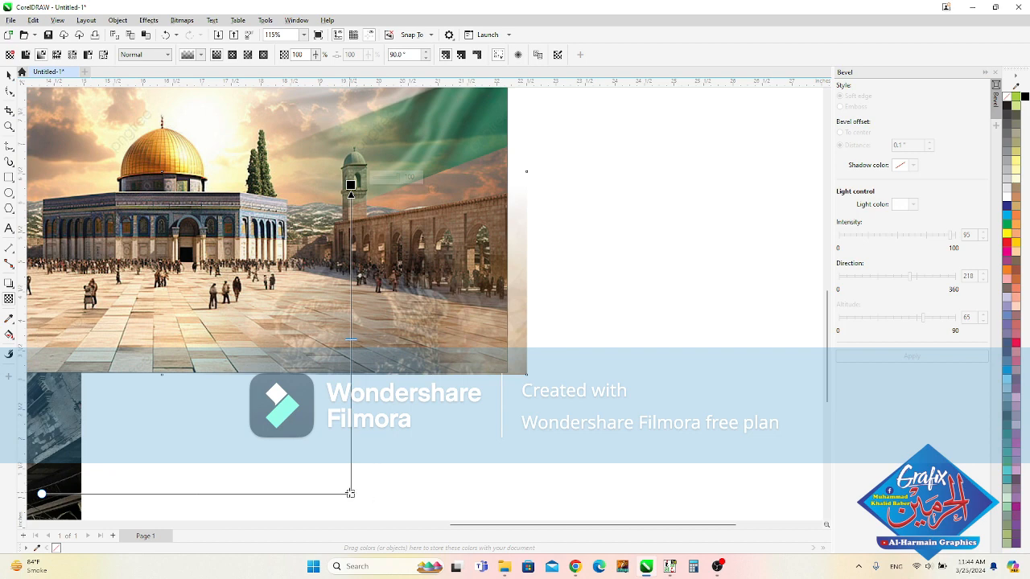
pyautogui.moveTo(350, 493); pyautogui.dragTo(350, 369)
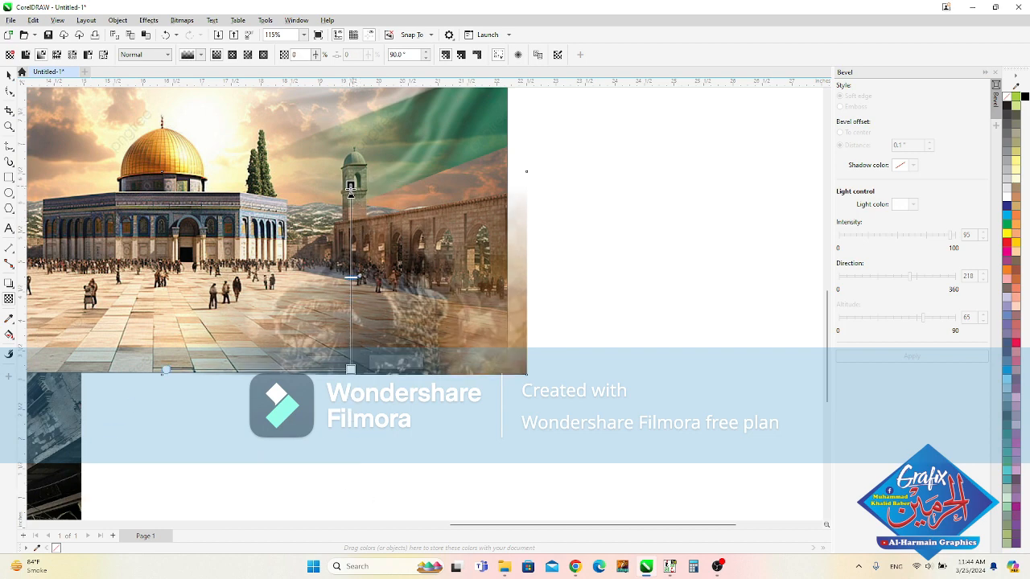
pyautogui.moveTo(351, 188); pyautogui.dragTo(349, 139)
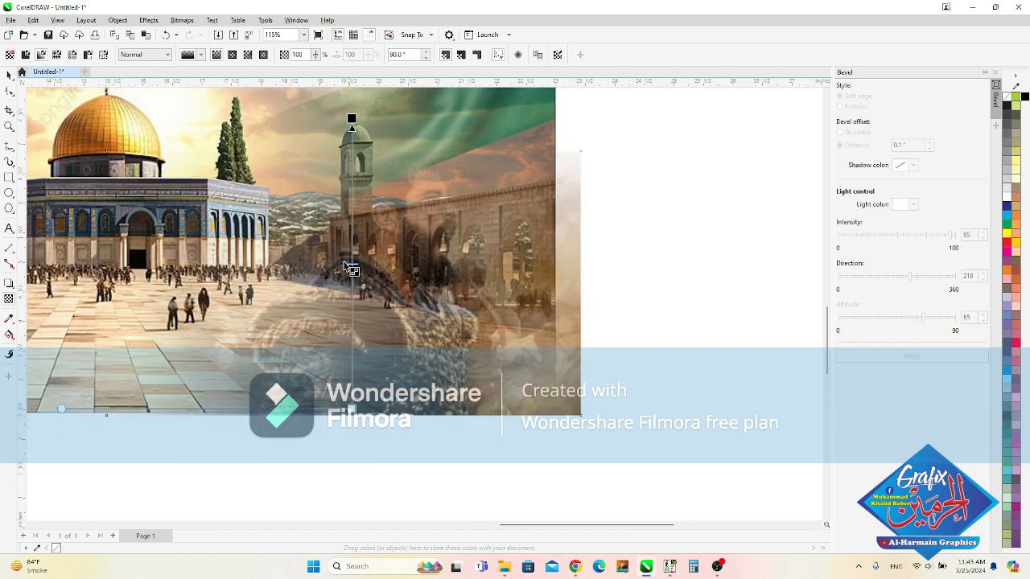
# Step: Refine the start and end of the warrior photo's vertical fade so the face shows while the top edge blends in
pyautogui.scroll(2, 351, 270)
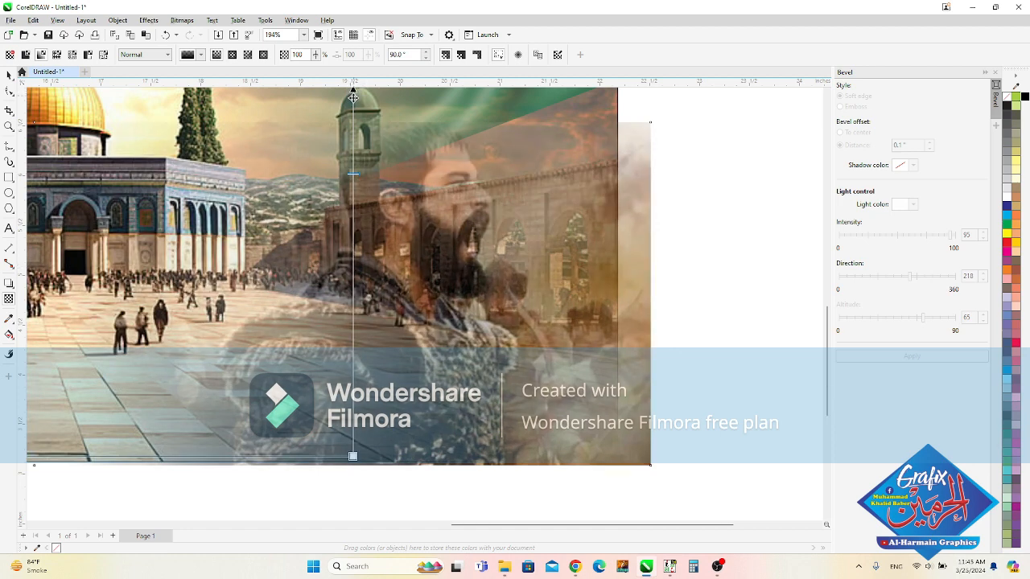
pyautogui.scroll(-2, 353, 97)
pyautogui.scroll(3, 353, 97)
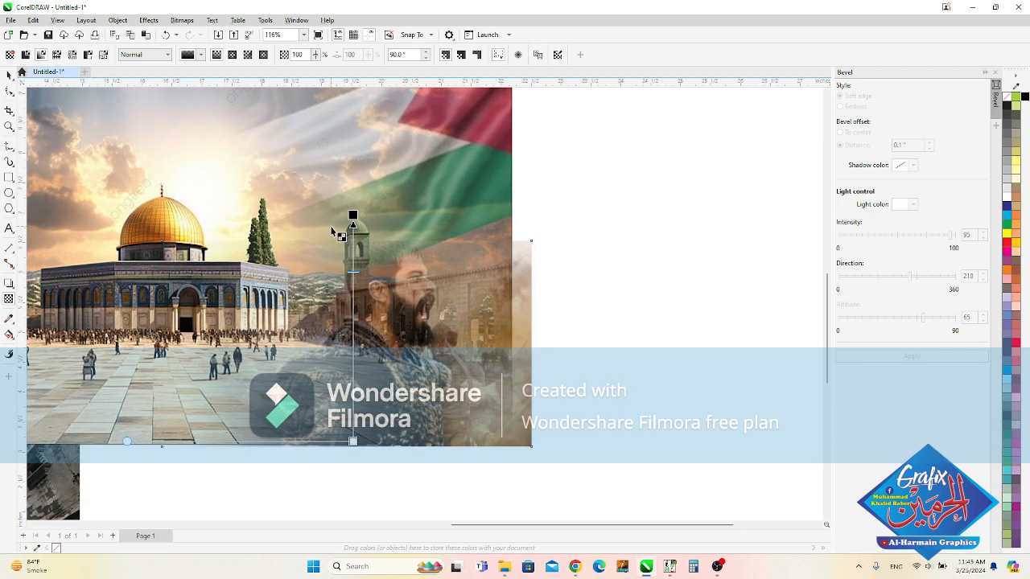
pyautogui.scroll(2, 353, 215)
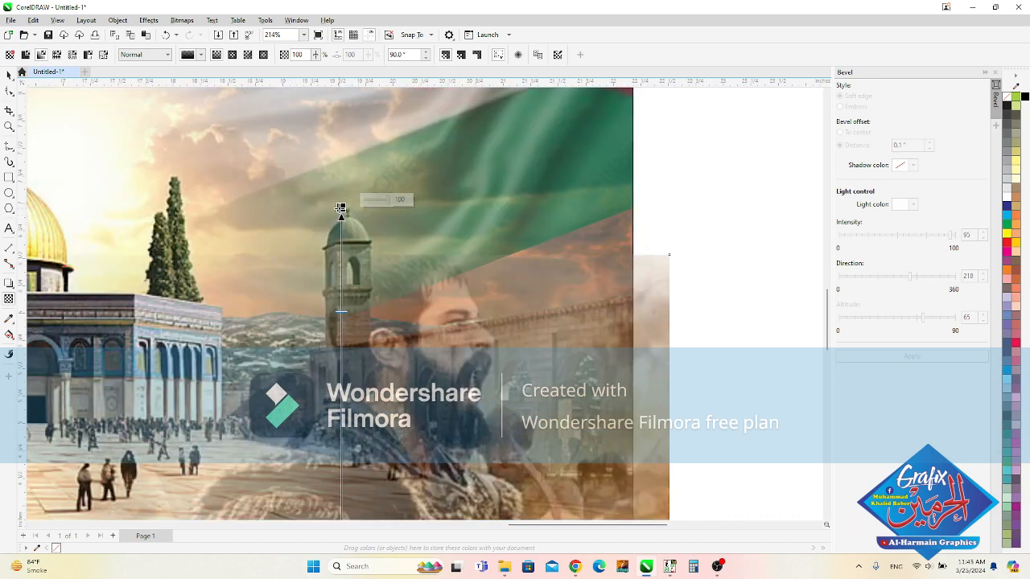
pyautogui.moveTo(340, 207); pyautogui.dragTo(340, 251)
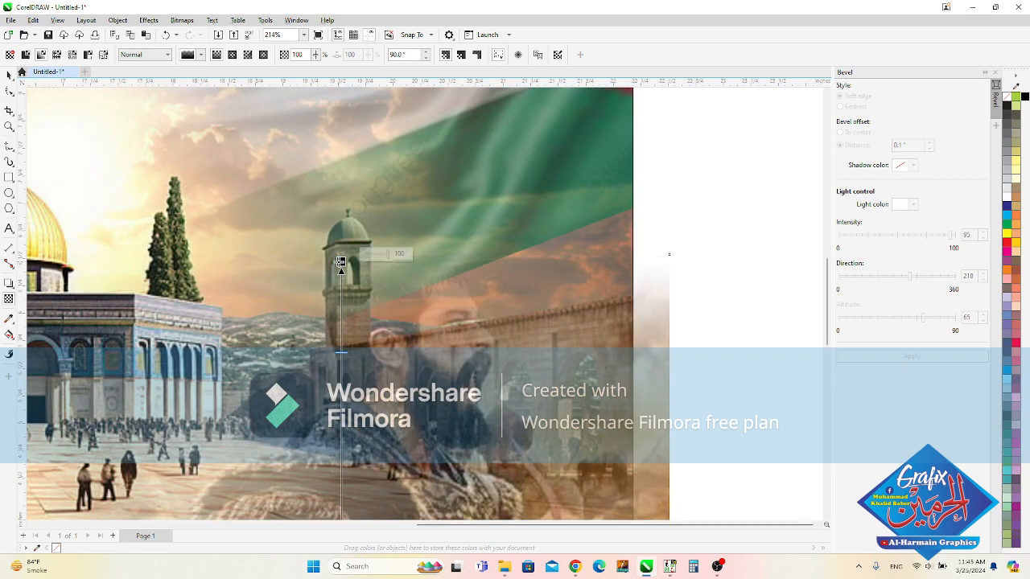
pyautogui.scroll(-2, 340, 261)
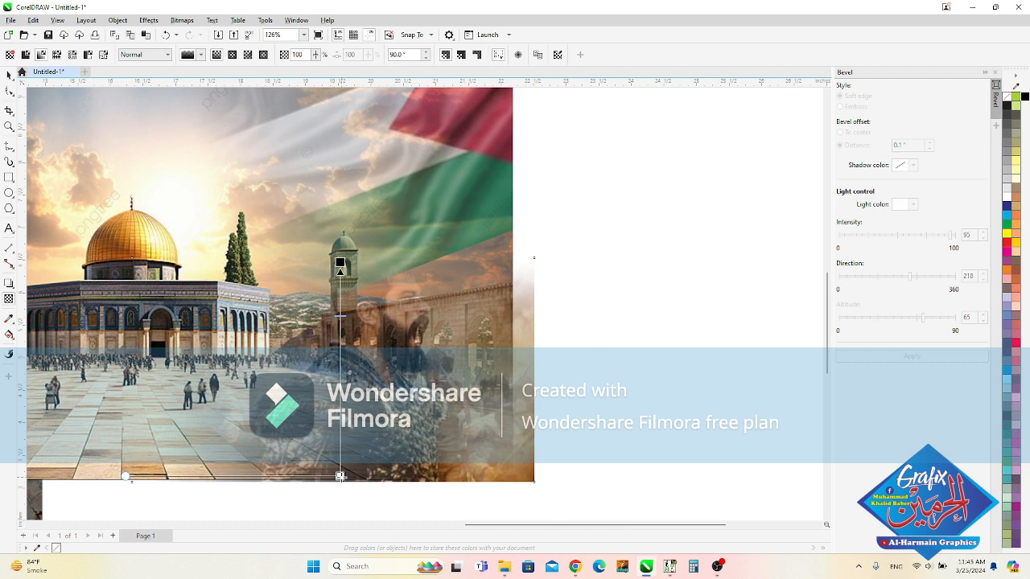
pyautogui.moveTo(341, 477); pyautogui.dragTo(352, 277)
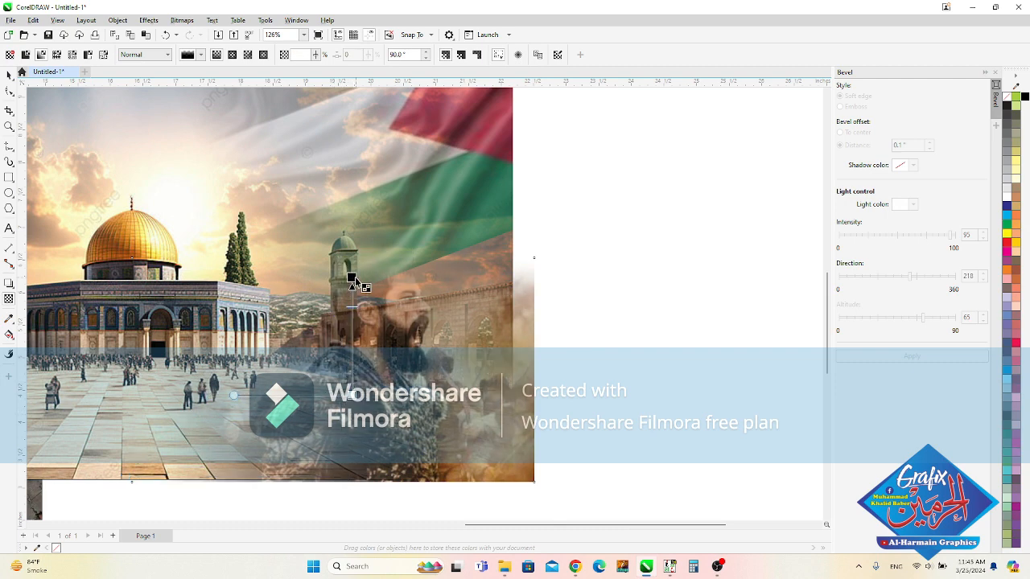
pyautogui.press('space')
# Step: Move the warrior photo left so its right edge lines up with the mosque picture's right edge
pyautogui.scroll(-3, 317, 327)
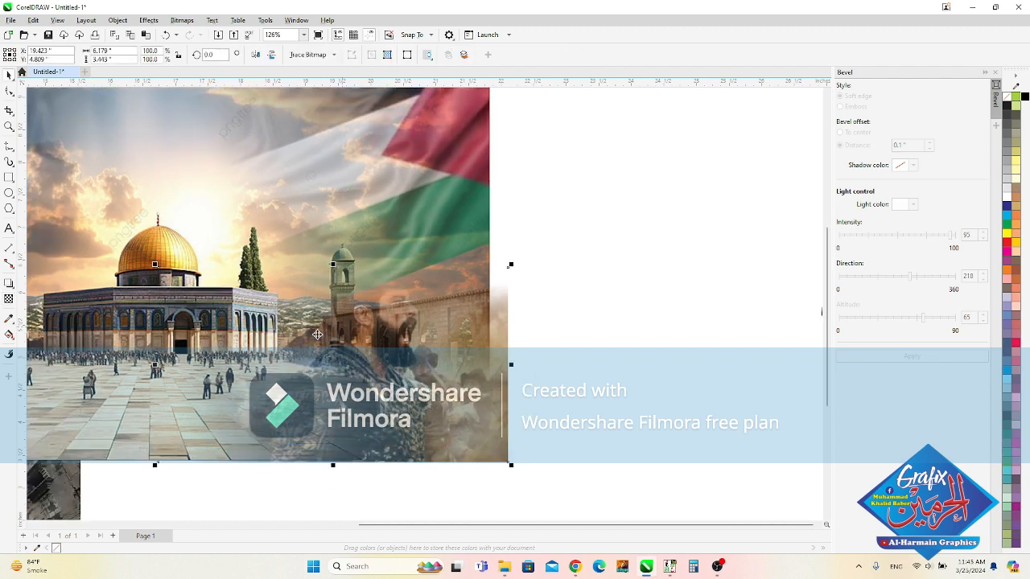
pyautogui.click(252, 270)
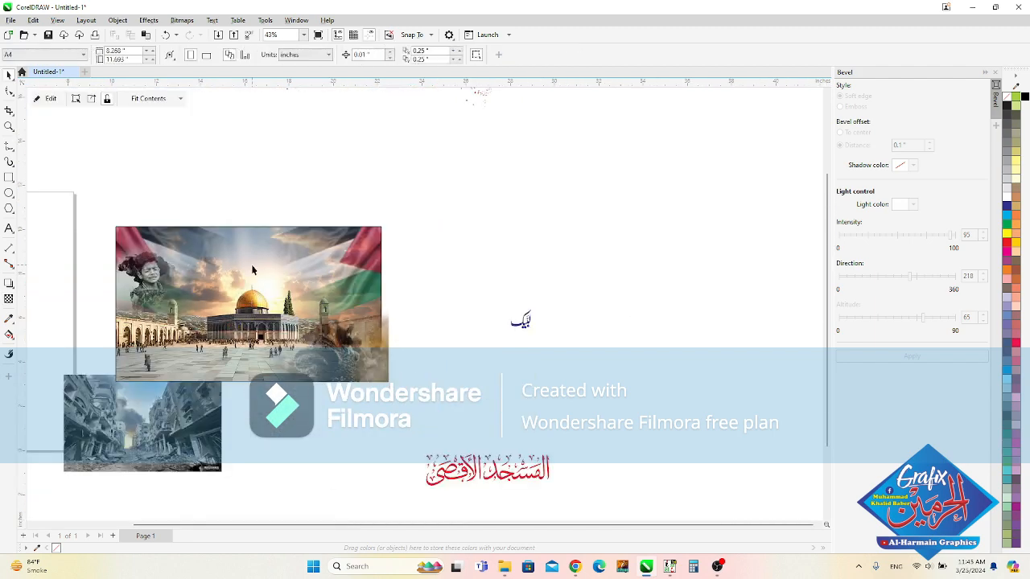
pyautogui.click(338, 351)
pyautogui.moveTo(337, 349); pyautogui.dragTo(335, 349)
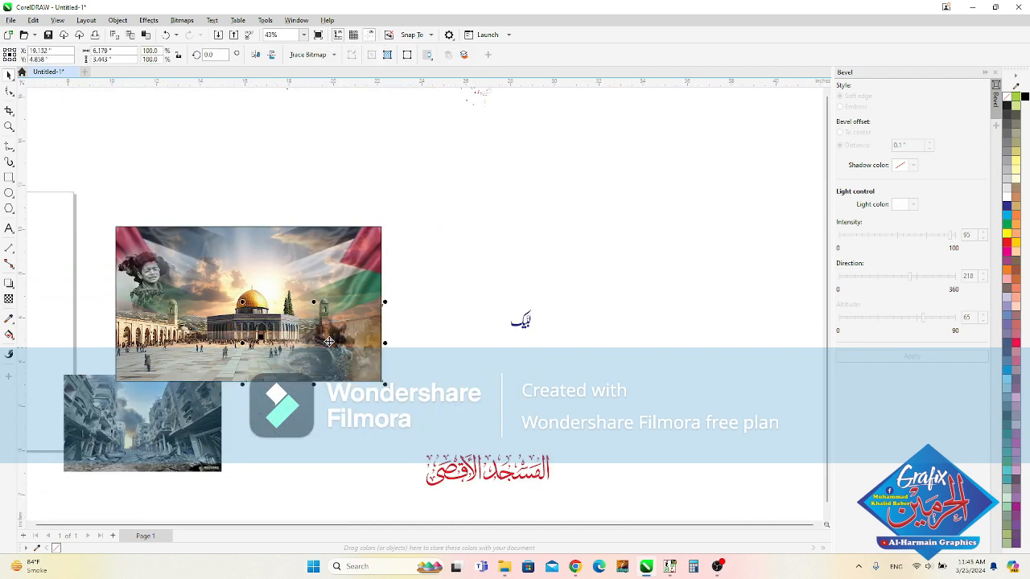
# Step: Move the ruined street photo onto the lower-left part of the mosque picture and bring it to the front
pyautogui.scroll(-2, 343, 319)
pyautogui.press('z')
pyautogui.moveTo(424, 228); pyautogui.dragTo(176, 412)
pyautogui.press('space')
pyautogui.moveTo(269, 438); pyautogui.dragTo(324, 342)
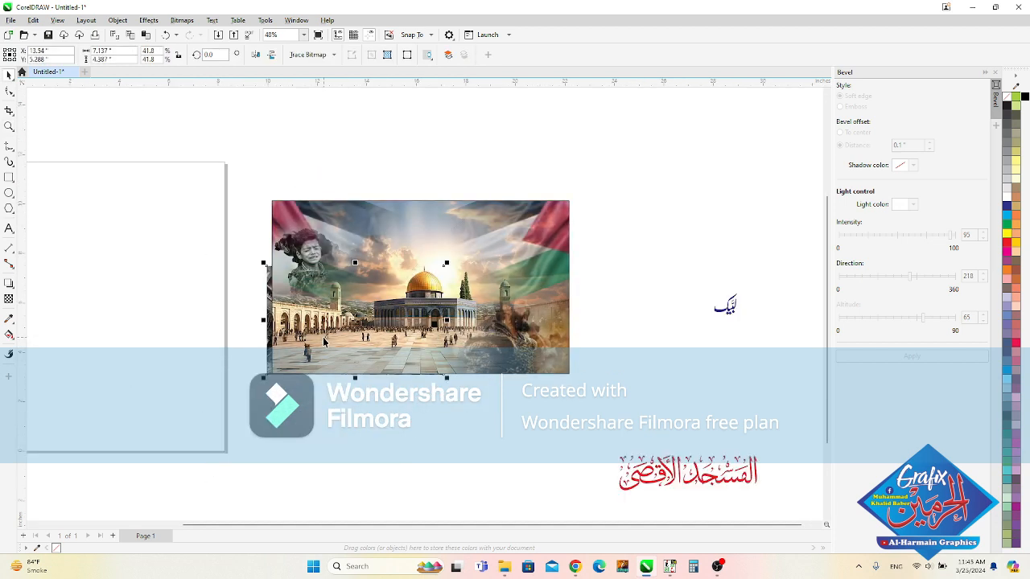
pyautogui.hotkey('shift', 'pageup')
pyautogui.press('z')
pyautogui.moveTo(225, 215); pyautogui.dragTo(577, 458)
pyautogui.press('space')
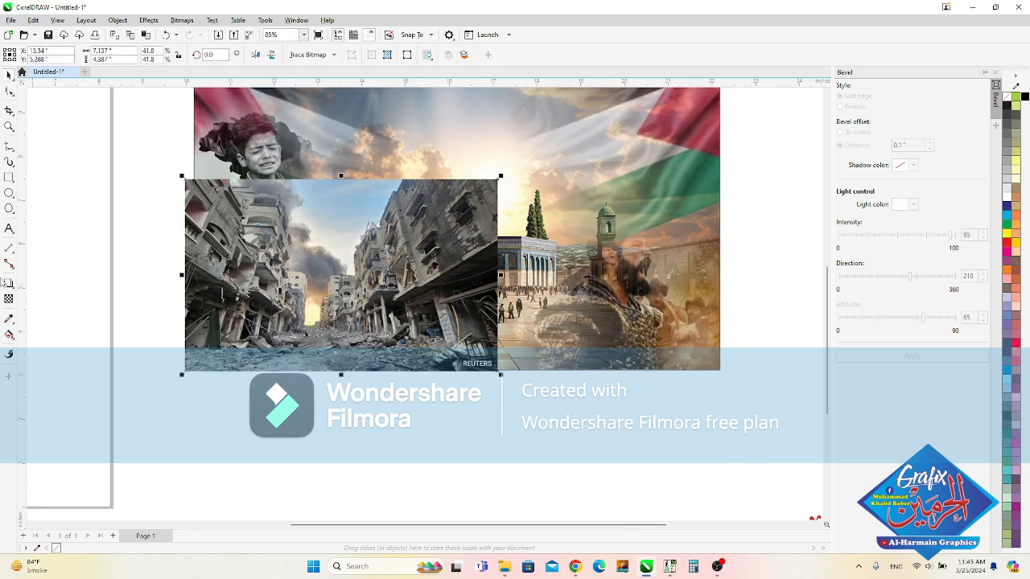
# Step: Fade the ruined street photo out toward the right with a linear transparency and convert it to a bitmap
pyautogui.moveTo(165, 275); pyautogui.dragTo(452, 276)
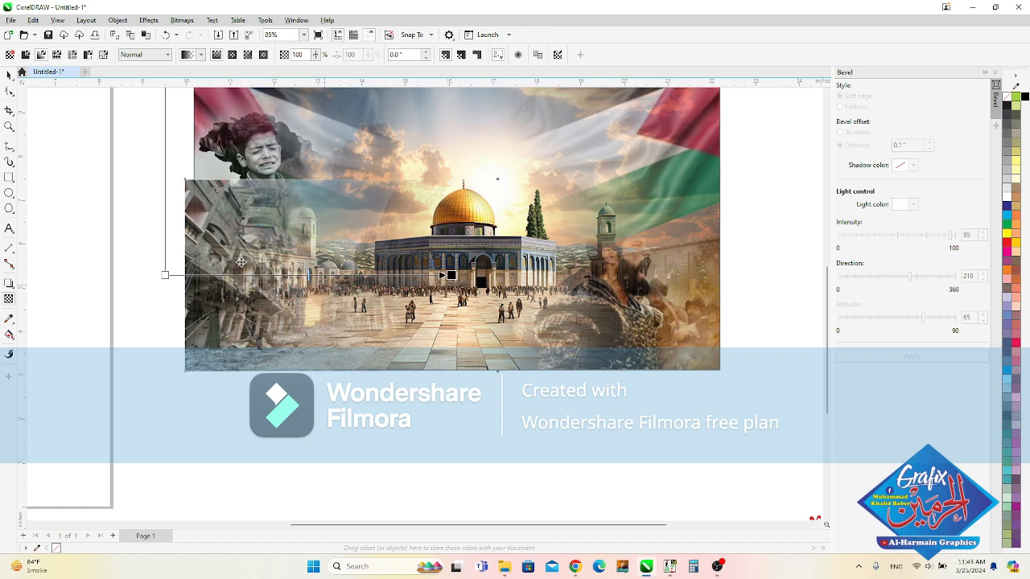
pyautogui.press('space')
pyautogui.click(182, 20)
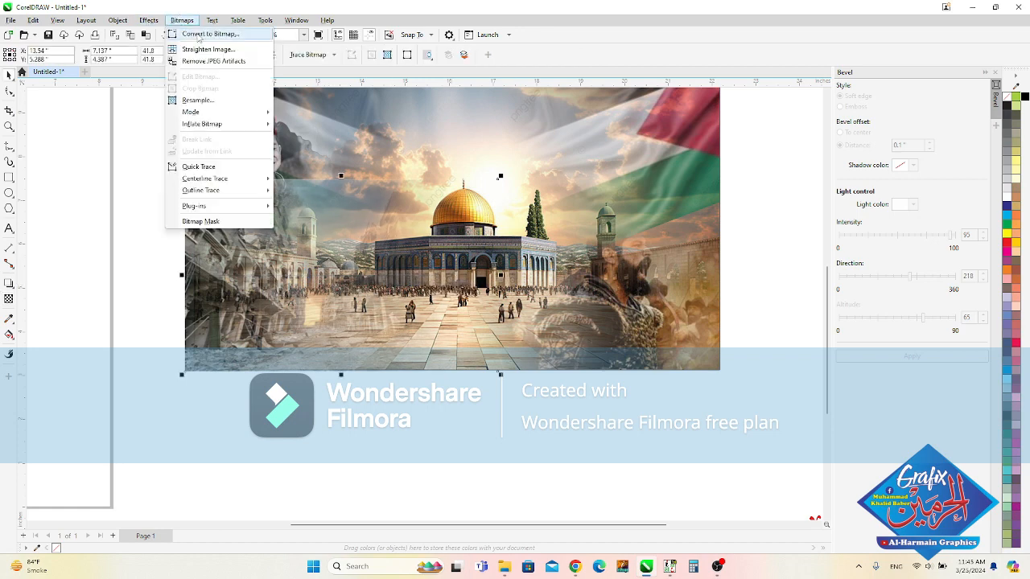
pyautogui.click(202, 34)
pyautogui.press('Return')
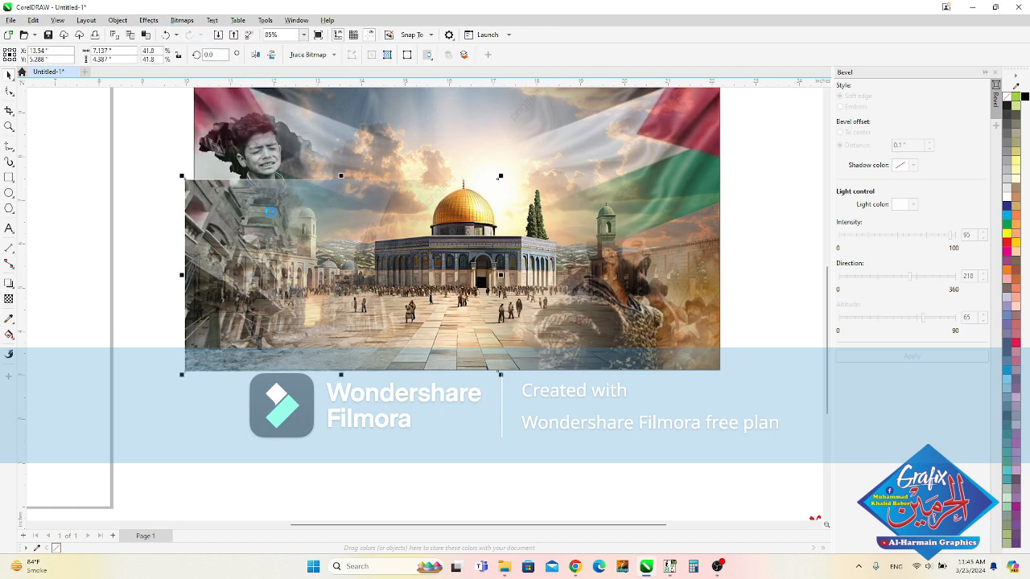
# Step: Add a vertical linear transparency to the ruined street photo, with a short fade toward the top near the minaret
pyautogui.press('space')
pyautogui.moveTo(322, 426); pyautogui.dragTo(338, 216)
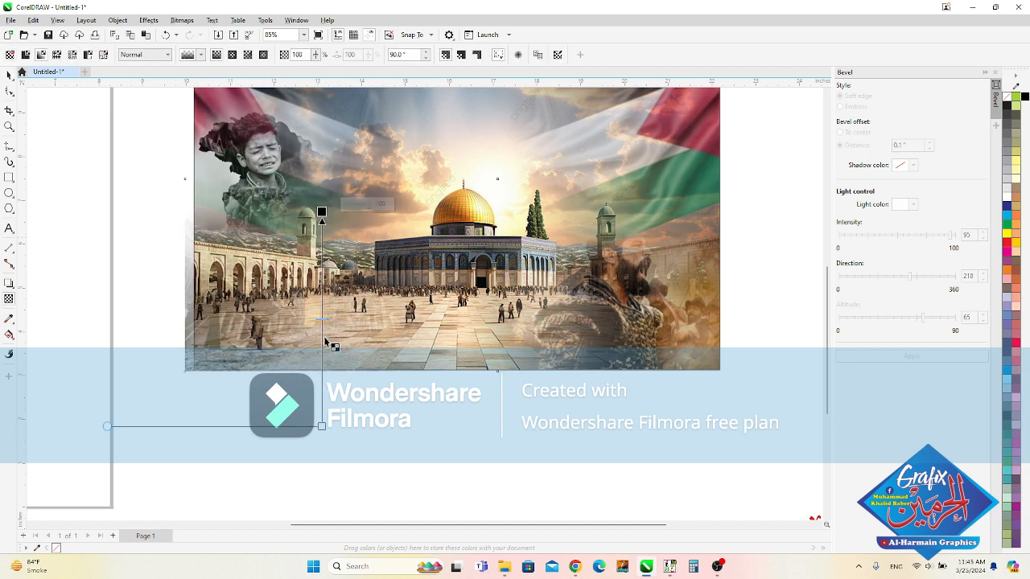
pyautogui.moveTo(322, 424); pyautogui.dragTo(321, 267)
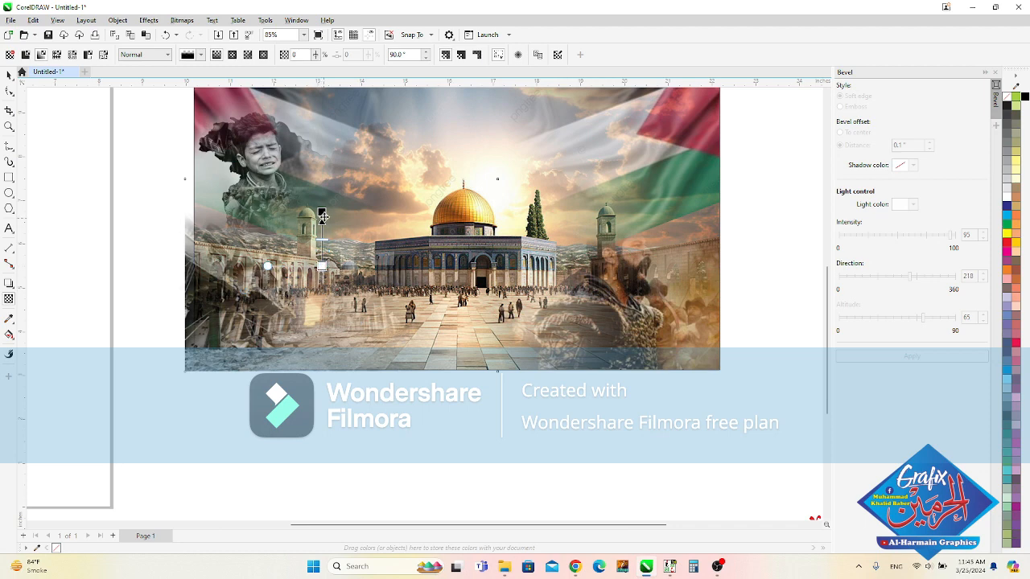
pyautogui.scroll(3, 325, 215)
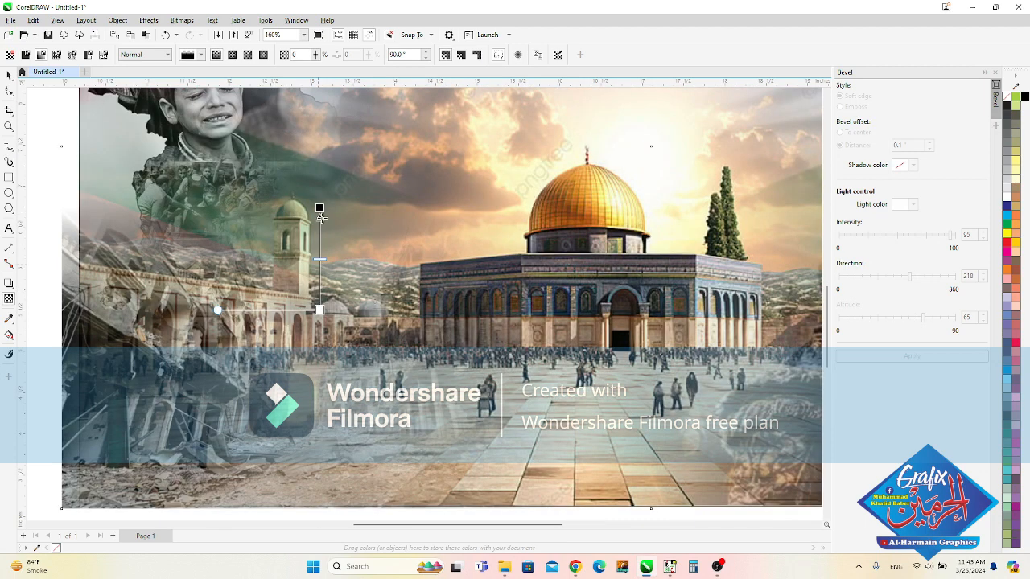
pyautogui.press('space')
# Step: Scale the ruined street photo to about 5.5 by 3.4 inches and fit it into the mosque picture's lower-left corner
pyautogui.scroll(-3, 215, 368)
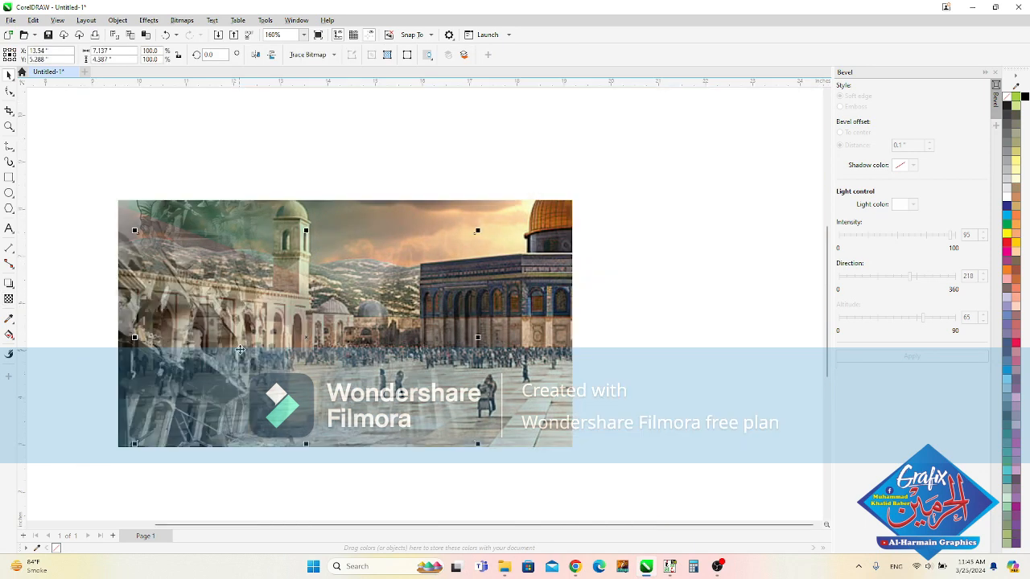
pyautogui.scroll(-2, 216, 368)
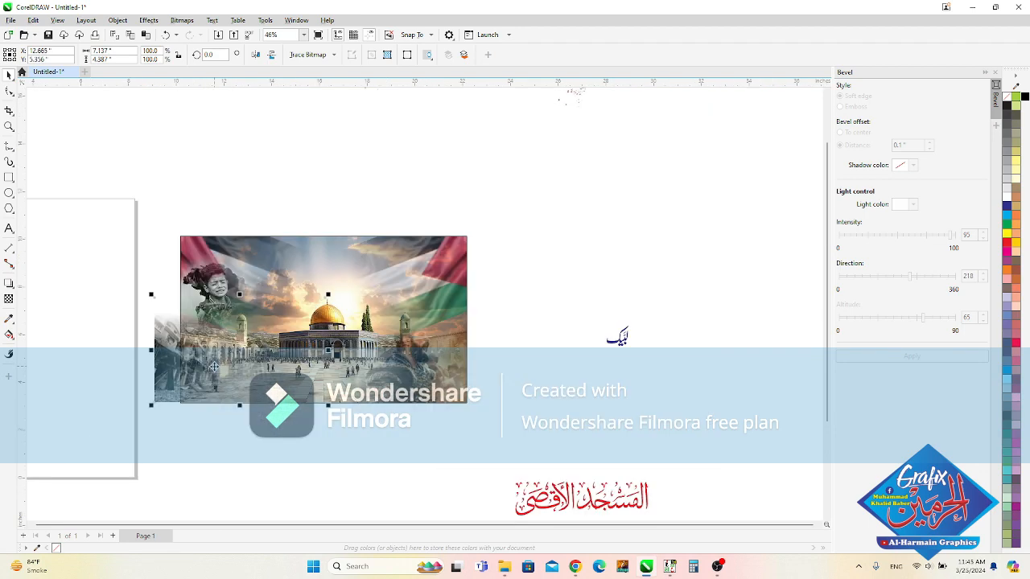
pyautogui.press('z')
pyautogui.moveTo(330, 389); pyautogui.dragTo(412, 421)
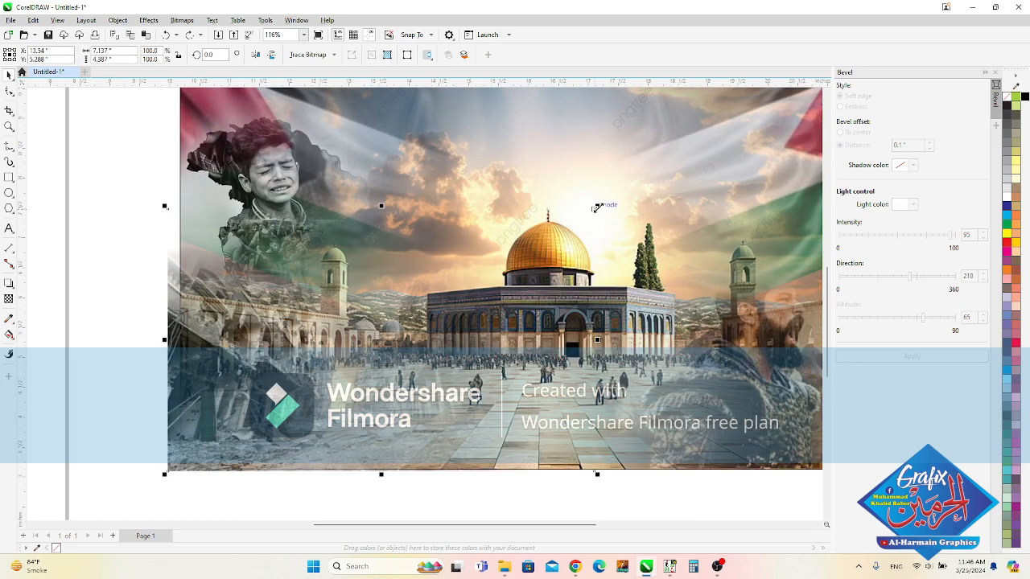
pyautogui.moveTo(597, 207); pyautogui.dragTo(499, 266)
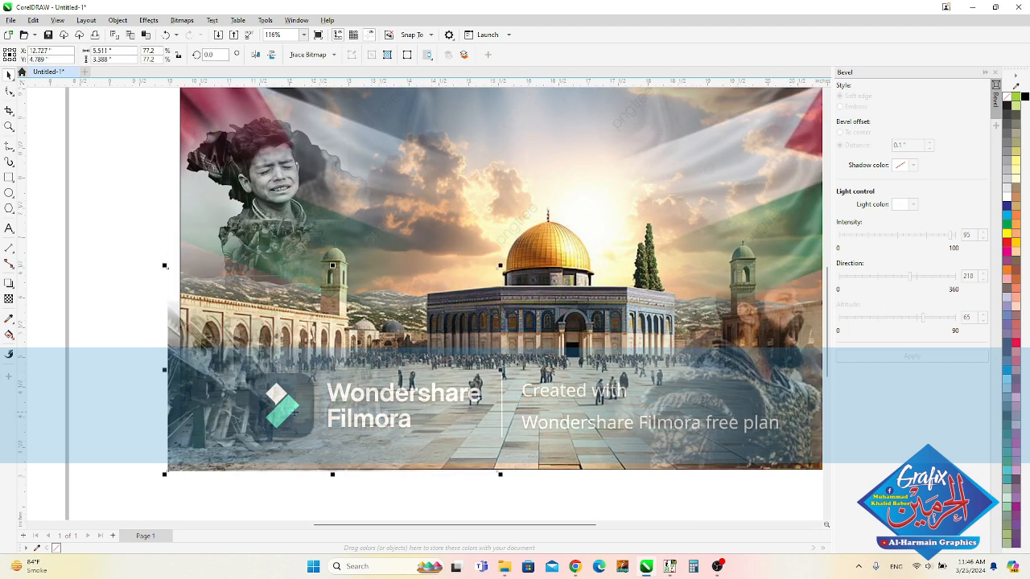
pyautogui.moveTo(294, 412)
pyautogui.mouseDown()
pyautogui.moveTo(314, 417)
pyautogui.moveTo(303, 417)
pyautogui.mouseUp()
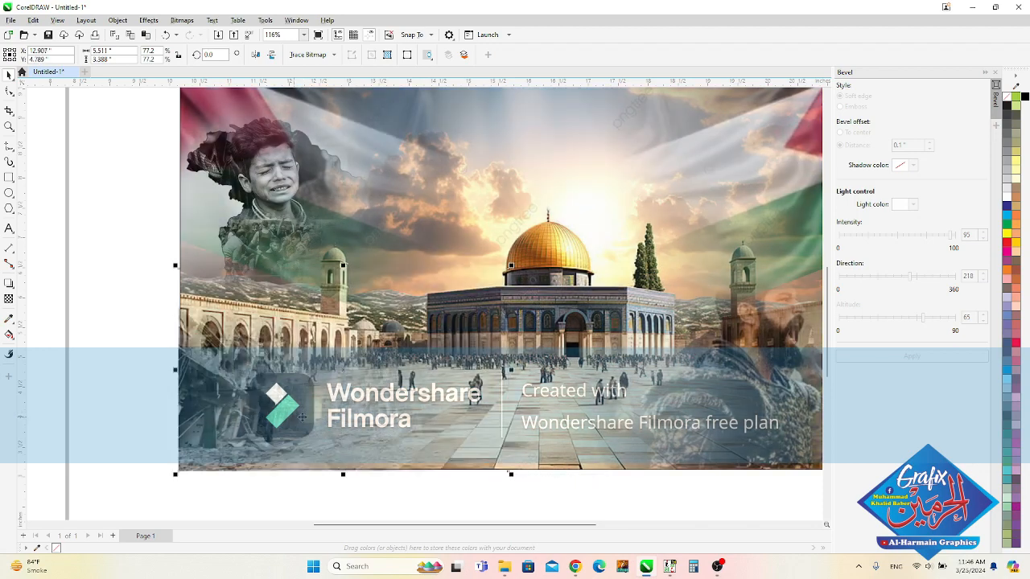
# Step: Move the left red blood splatter onto the mosque picture's upper-right corner and bring it to the front
pyautogui.click(592, 341)
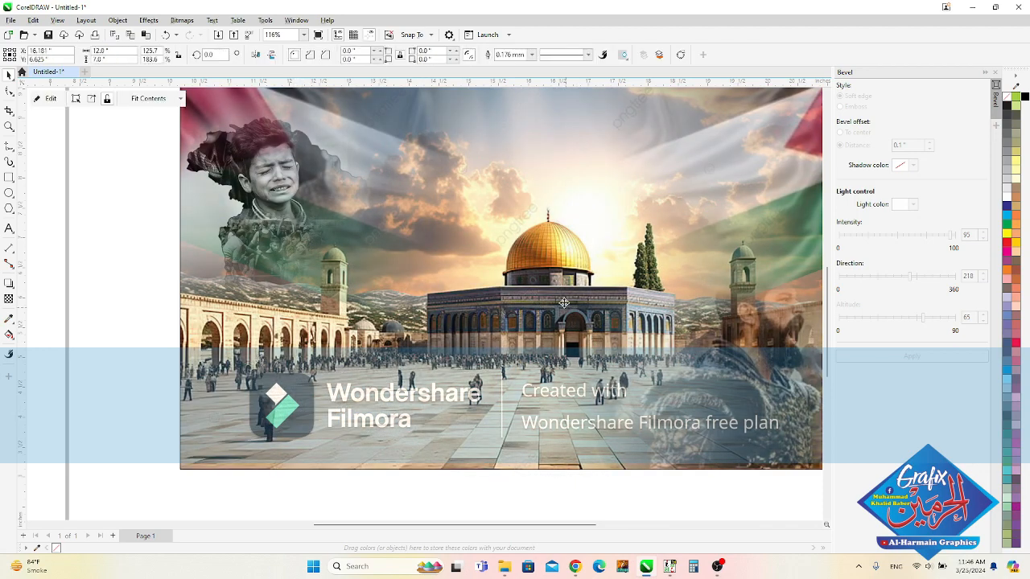
pyautogui.press('F4')
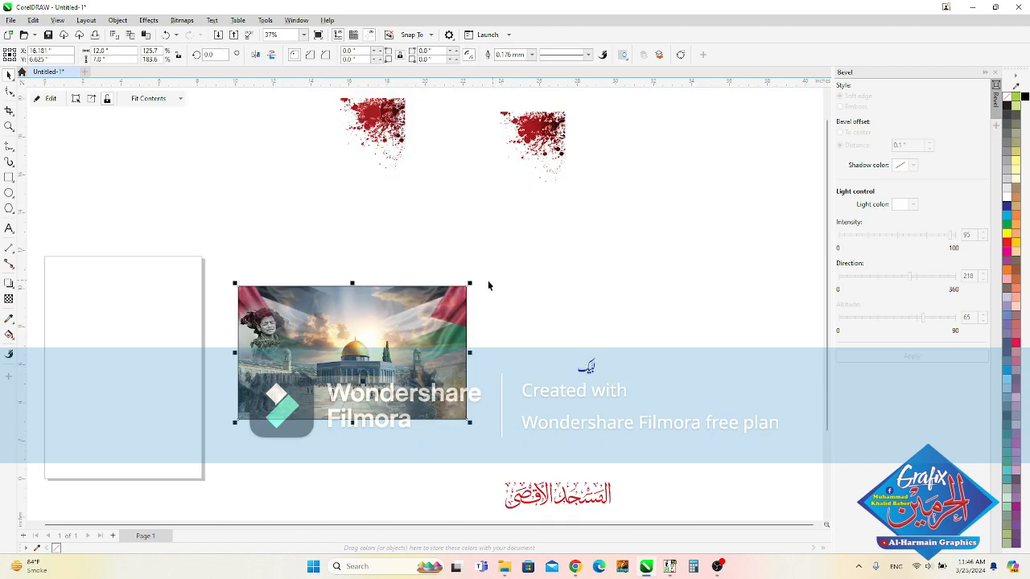
pyautogui.click(384, 126)
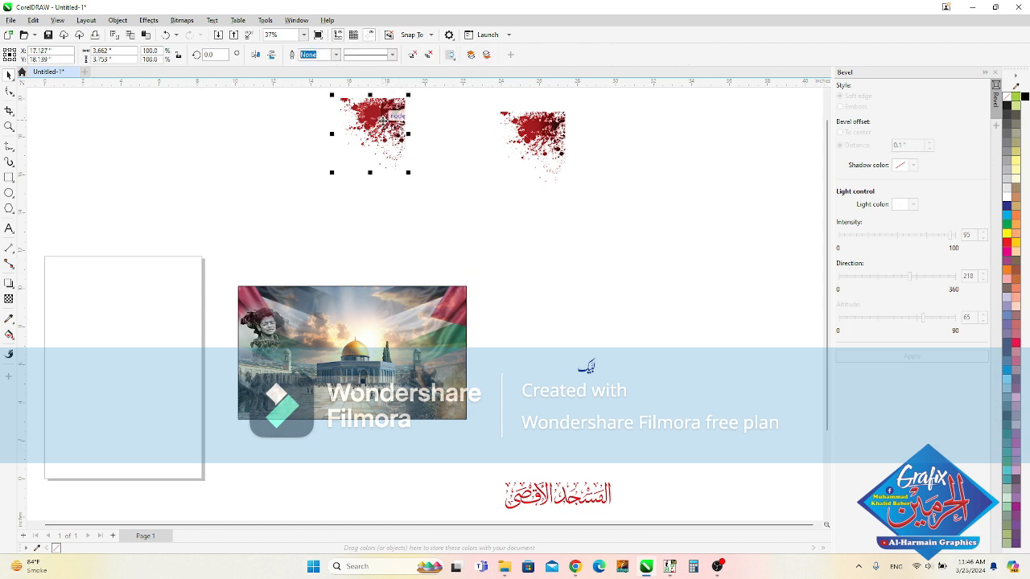
pyautogui.moveTo(383, 121); pyautogui.dragTo(445, 301)
pyautogui.press('F2')
pyautogui.moveTo(355, 255); pyautogui.dragTo(481, 379)
pyautogui.hotkey('shift', 'pageup')
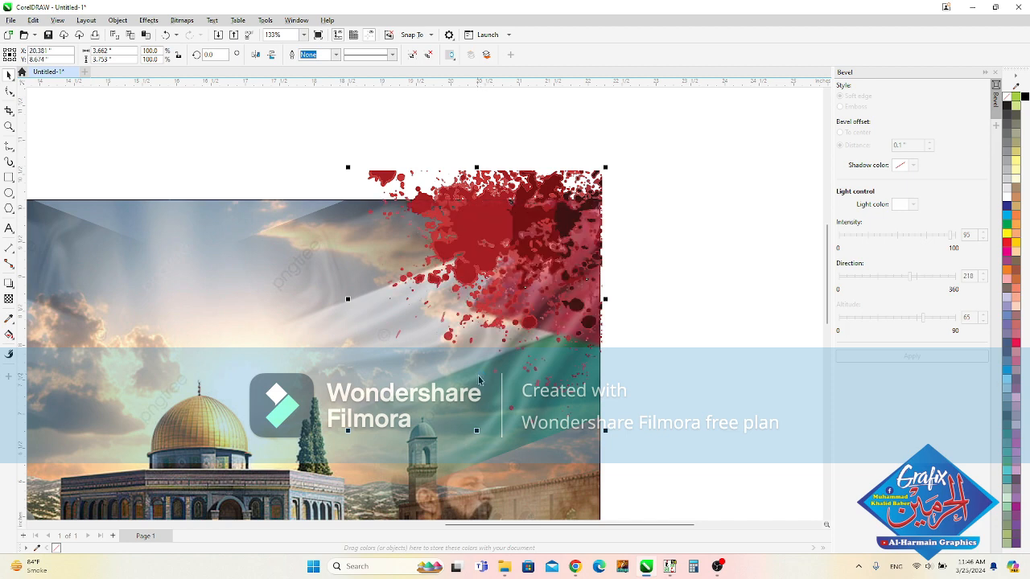
# Step: Scale the blood splatter to about 3.27 by 3.35 inches and shift it to cover the upper-right corner
pyautogui.moveTo(606, 432); pyautogui.dragTo(595, 420)
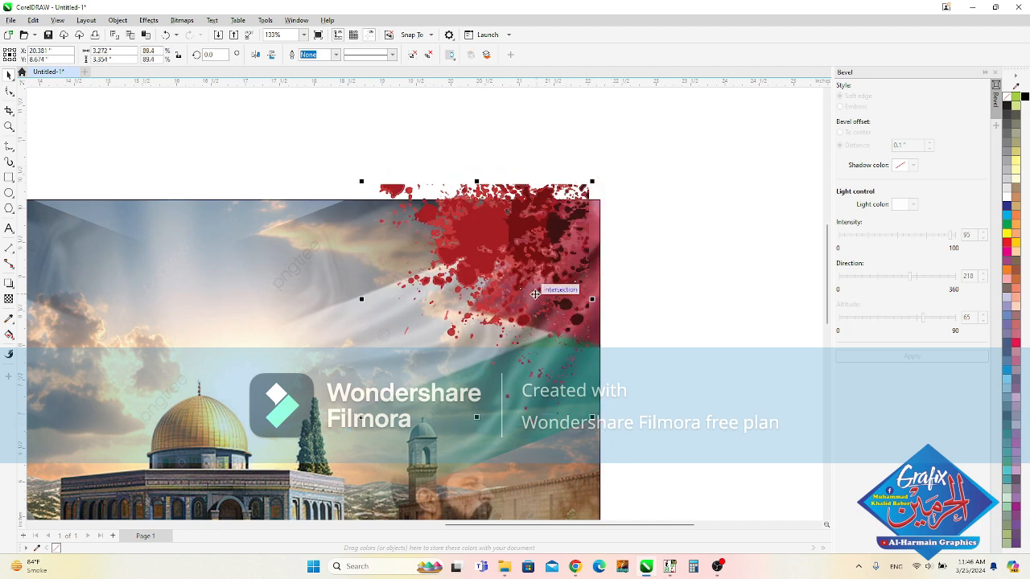
pyautogui.moveTo(535, 295); pyautogui.dragTo(550, 300)
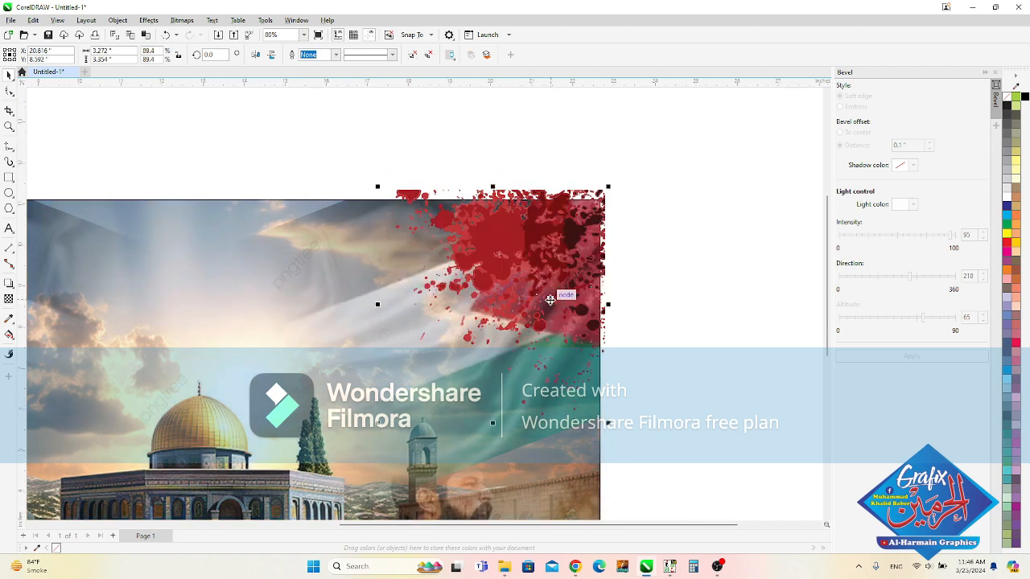
pyautogui.scroll(-2, 550, 299)
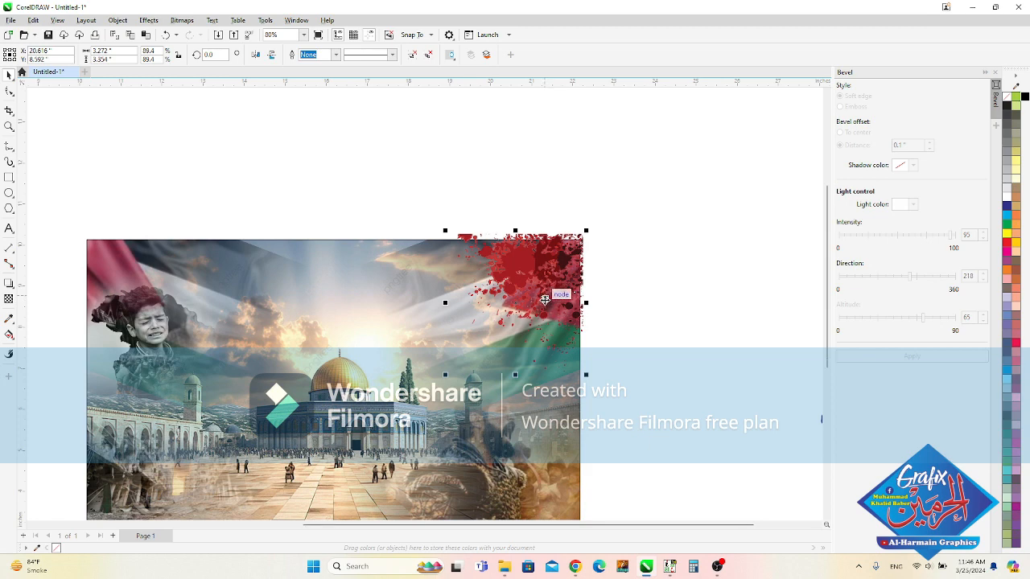
pyautogui.scroll(-1, 482, 366)
pyautogui.press('z')
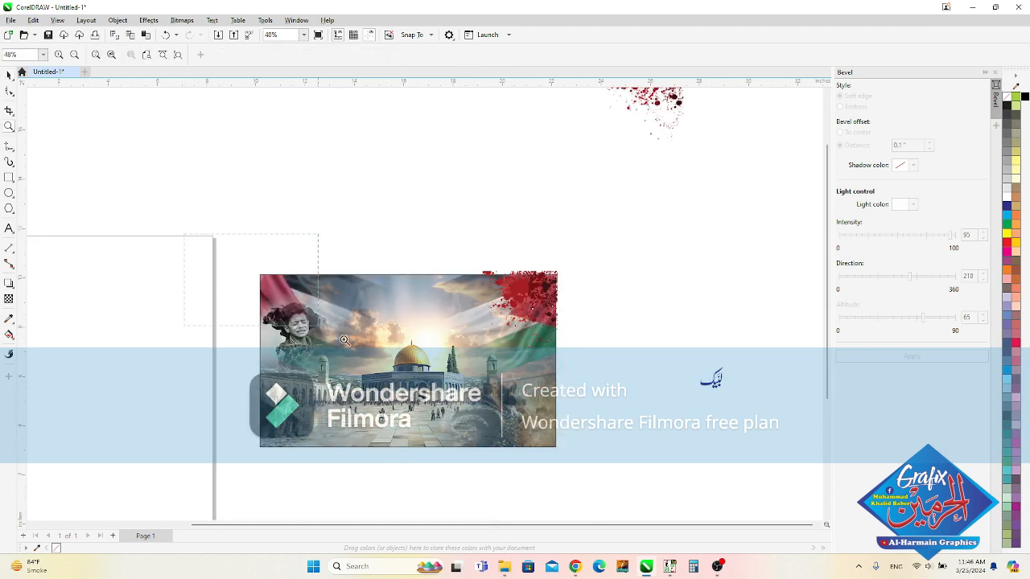
# Step: Enlarge the crying boy photo inside the mosque picture to about 6.68 by 6.59 inches and shift it toward the upper-left corner
pyautogui.moveTo(727, 491); pyautogui.dragTo(747, 491)
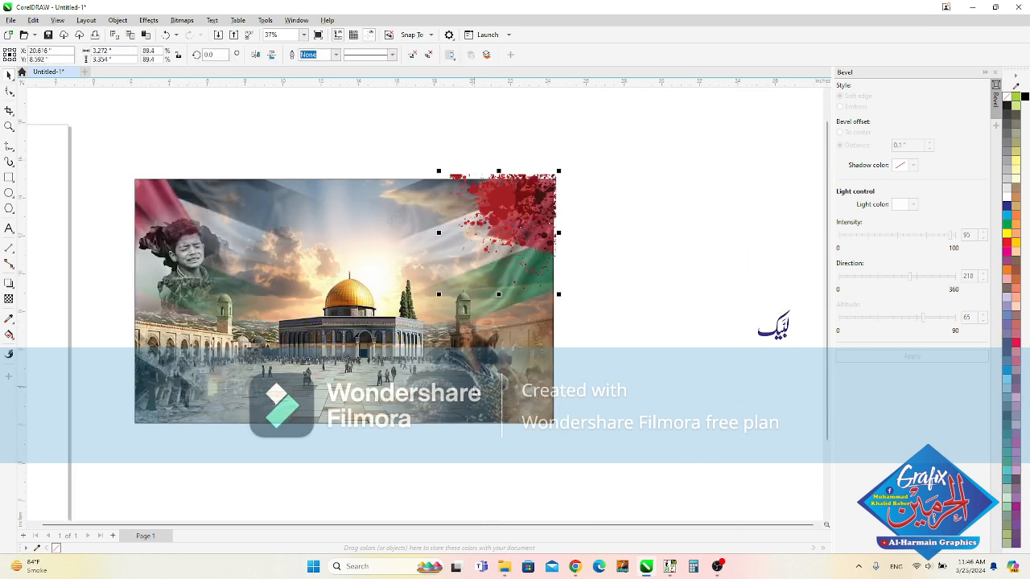
pyautogui.press('F3')
pyautogui.click(321, 376)
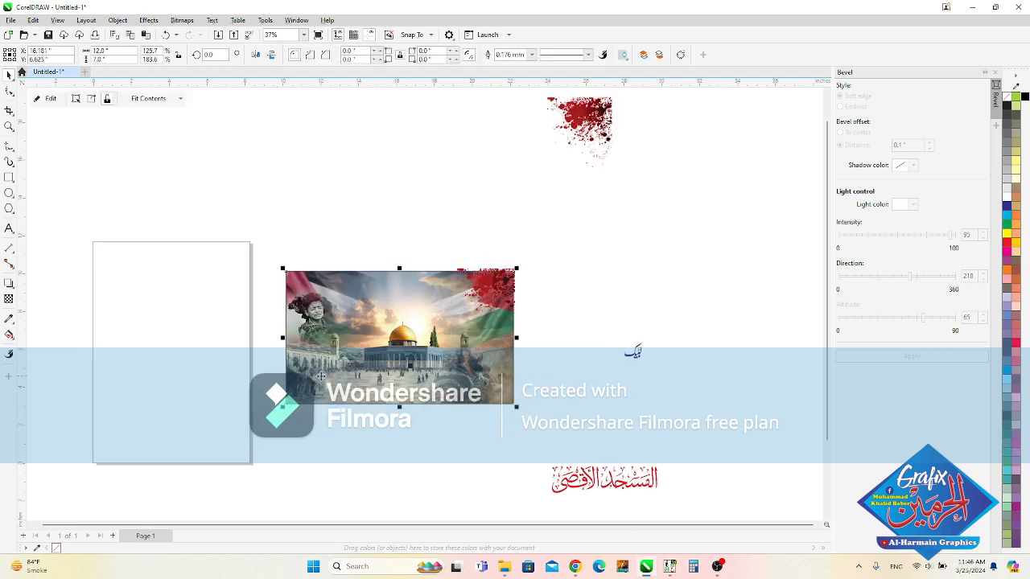
pyautogui.keyDown('ctrl'); pyautogui.click(315, 310); pyautogui.keyUp('ctrl')
pyautogui.press('F2')
pyautogui.moveTo(250, 251); pyautogui.dragTo(438, 409)
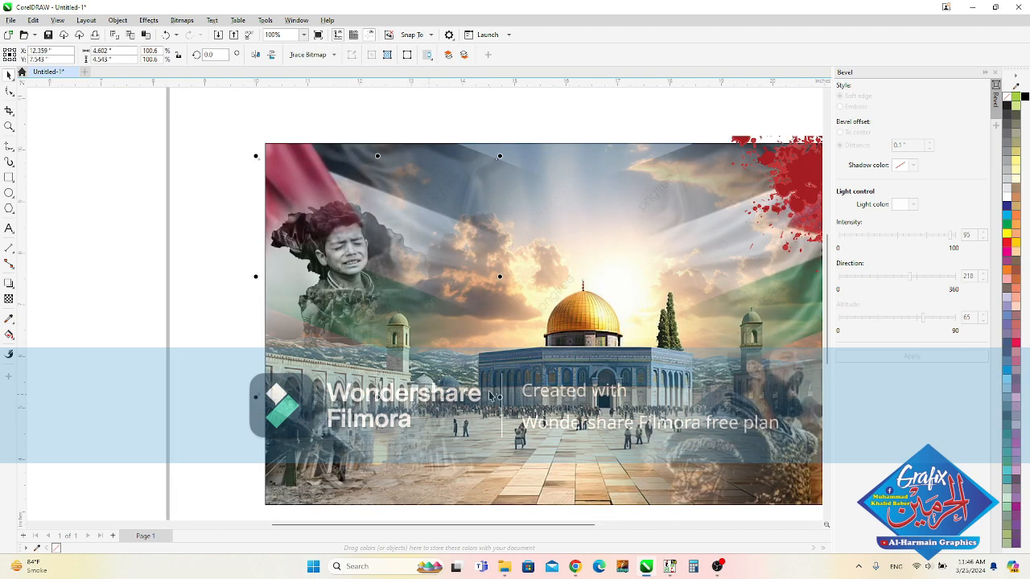
pyautogui.moveTo(499, 398); pyautogui.dragTo(606, 502)
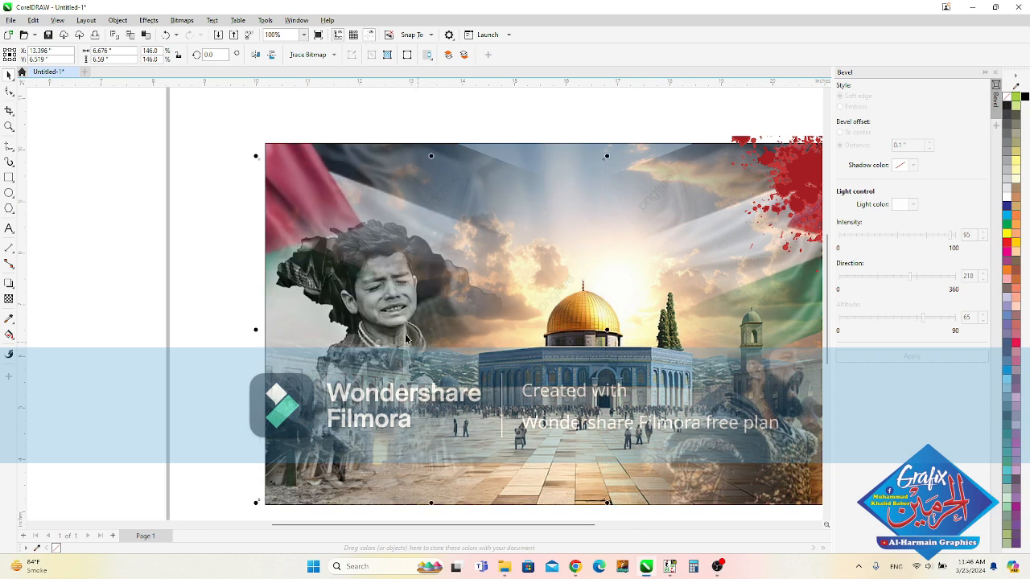
pyautogui.moveTo(389, 319); pyautogui.dragTo(385, 282)
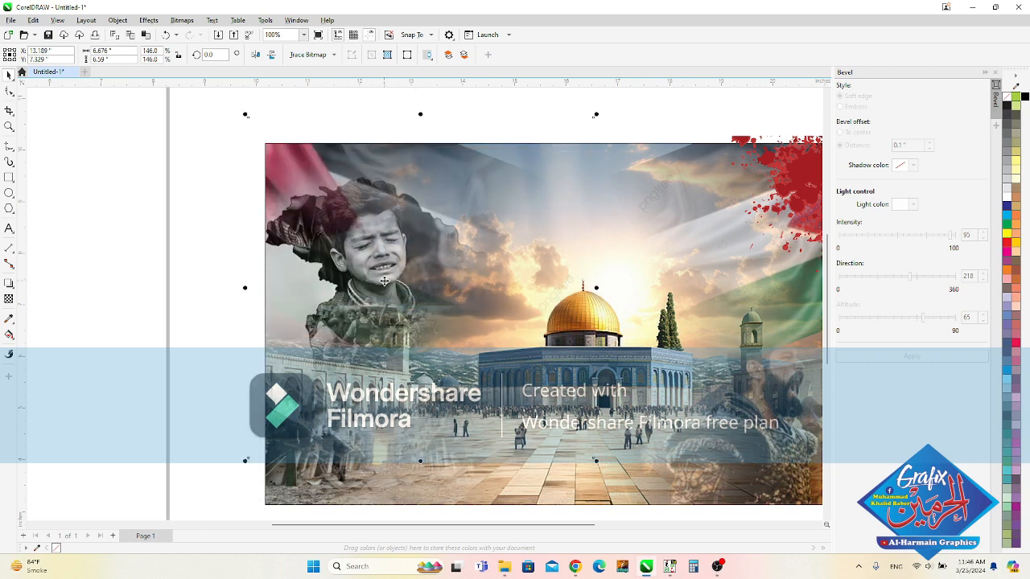
pyautogui.scroll(-2, 259, 305)
pyautogui.click(198, 315)
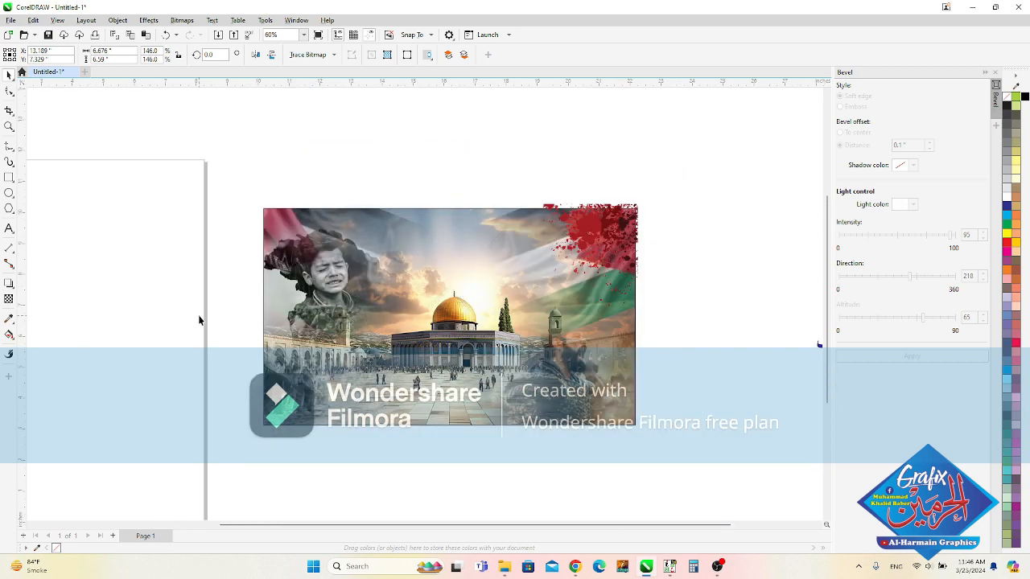
# Step: Remove the red blood splatter from the mosque picture's upper-right corner
pyautogui.scroll(-2, 248, 316)
pyautogui.click(450, 294)
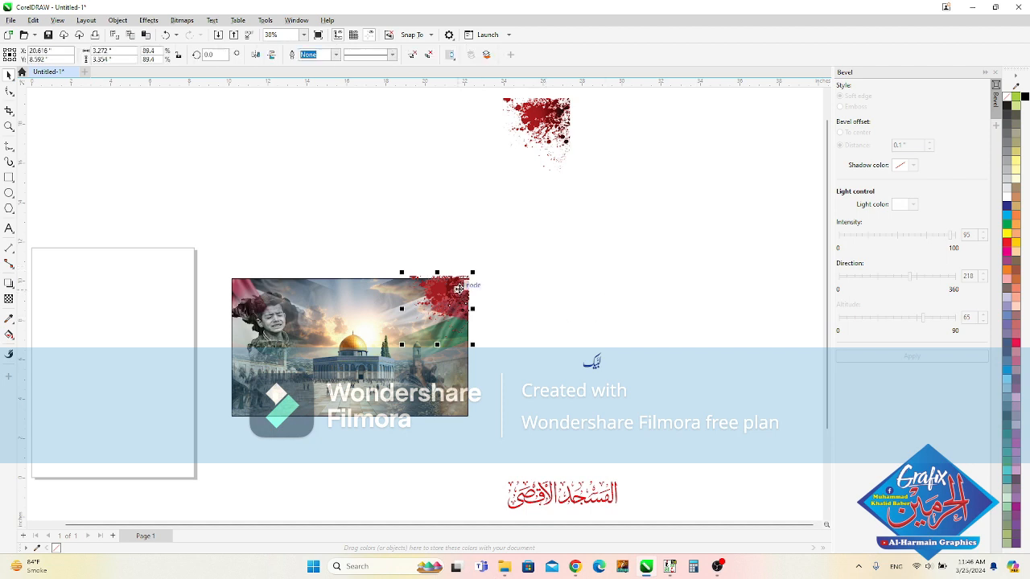
pyautogui.hotkey('ctrl', '1')
pyautogui.click(372, 240)
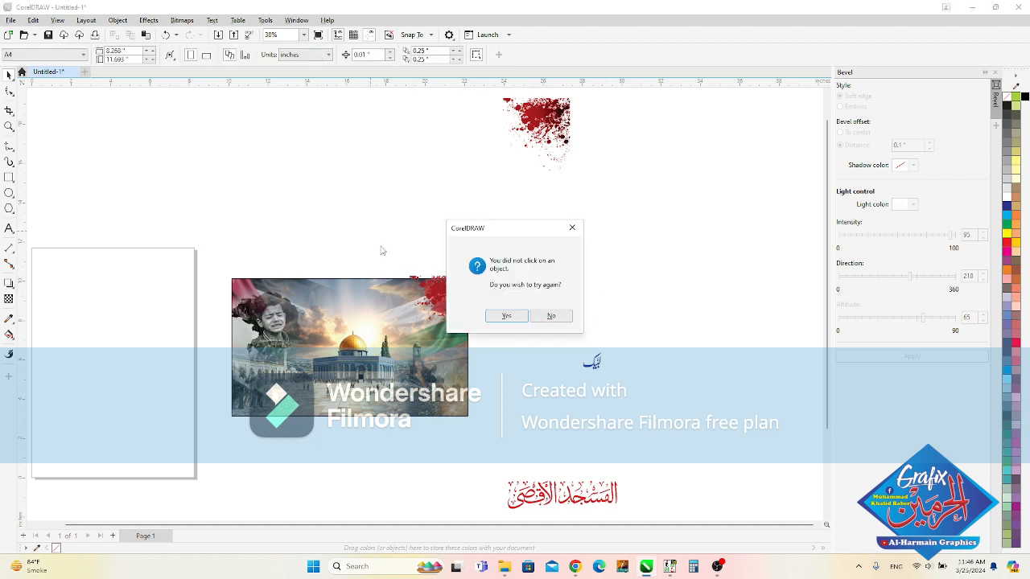
pyautogui.click(541, 317)
pyautogui.moveTo(461, 297); pyautogui.dragTo(475, 228)
pyautogui.press('Delete')
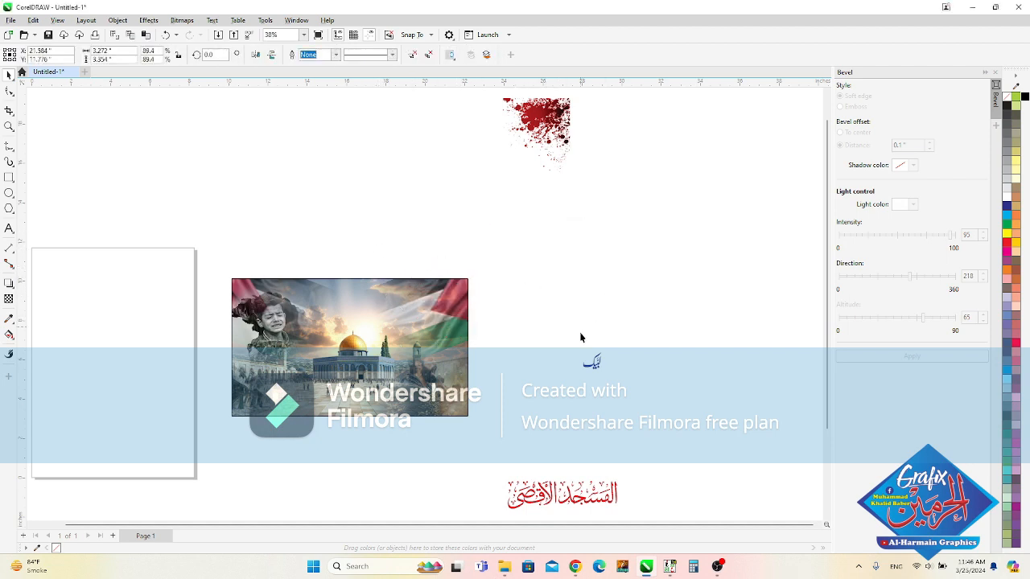
# Step: Place the blue and red Arabic calligraphy side by side on the mosque picture, low across the paved courtyard
pyautogui.moveTo(561, 336); pyautogui.dragTo(649, 405)
pyautogui.moveTo(592, 361); pyautogui.dragTo(356, 378)
pyautogui.keyDown('shift'); pyautogui.click(588, 500); pyautogui.keyUp('shift')
pyautogui.press('F2')
pyautogui.moveTo(211, 309); pyautogui.dragTo(500, 421)
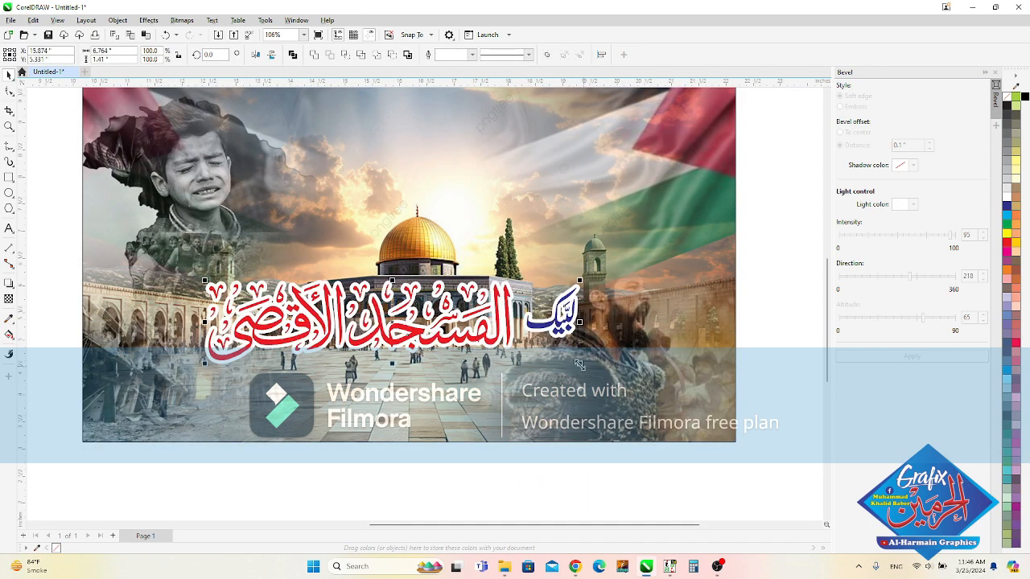
pyautogui.moveTo(484, 336); pyautogui.dragTo(484, 410)
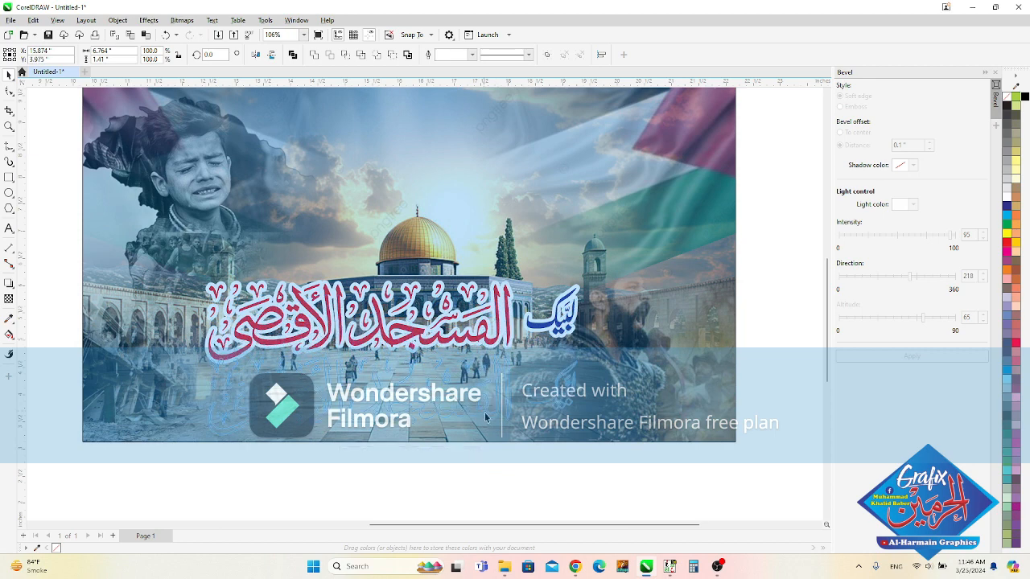
# Step: Move the small blue word just above the right end of the large red calligraphy and select both
pyautogui.click(453, 474)
pyautogui.moveTo(563, 397); pyautogui.dragTo(506, 336)
pyautogui.press('z')
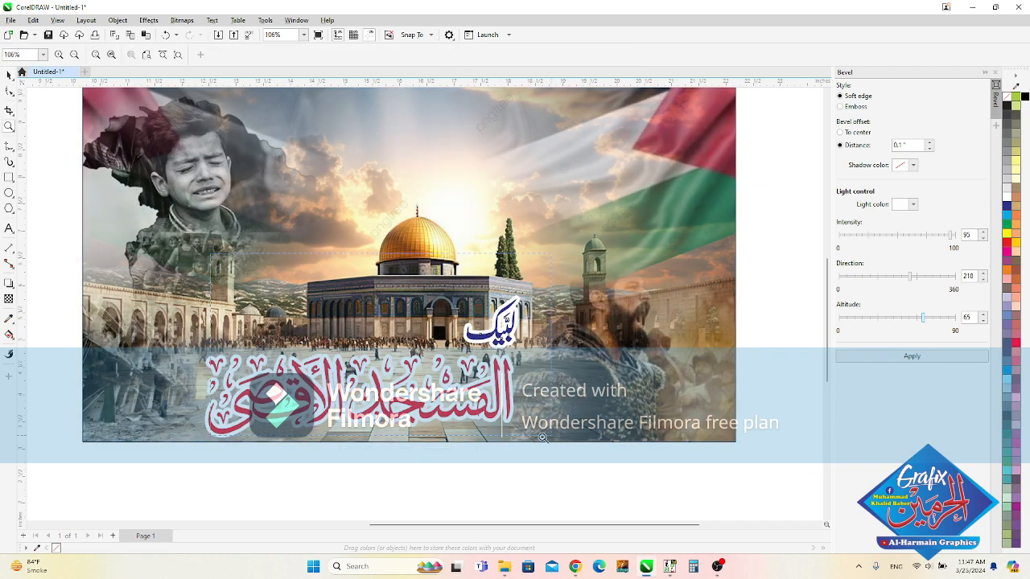
pyautogui.moveTo(516, 432); pyautogui.dragTo(518, 420)
pyautogui.keyDown('shift'); pyautogui.click(509, 435); pyautogui.keyUp('shift')
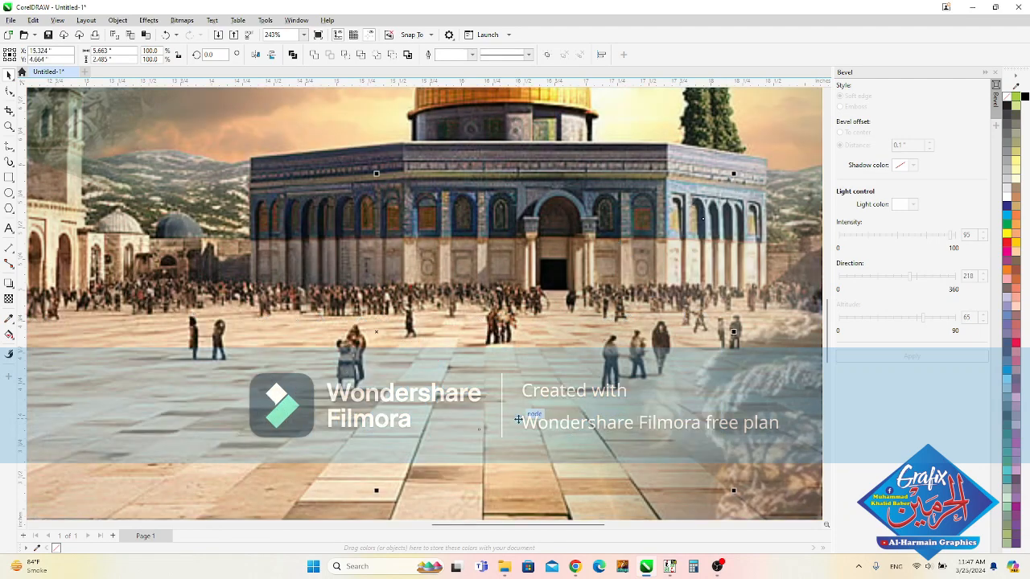
pyautogui.scroll(-3, 518, 419)
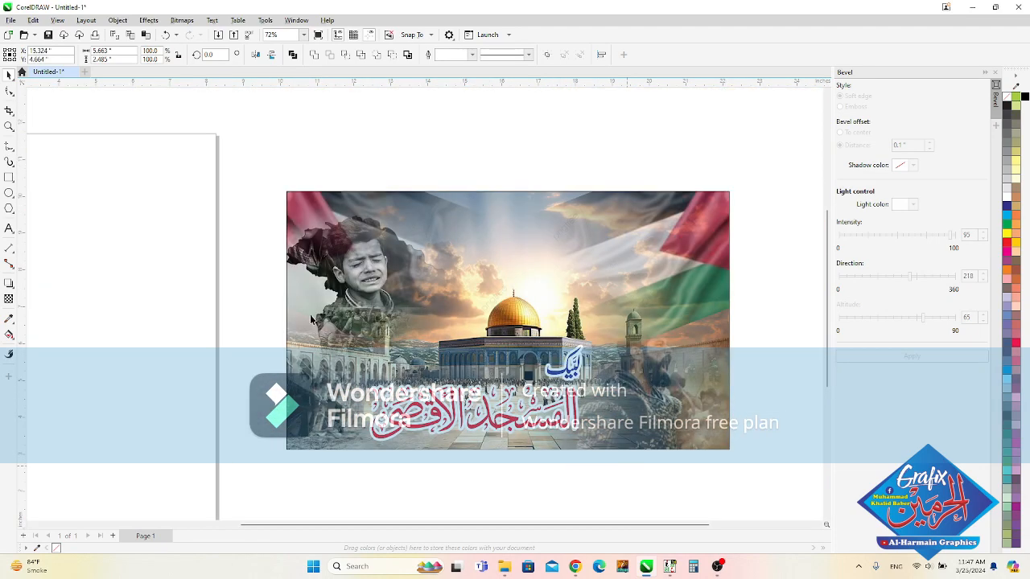
# Step: Sample a tan colour from the courtyard paving and apply it to the large red calligraphy's fill and outline
pyautogui.press('z')
pyautogui.moveTo(281, 291); pyautogui.dragTo(657, 499)
pyautogui.press('space')
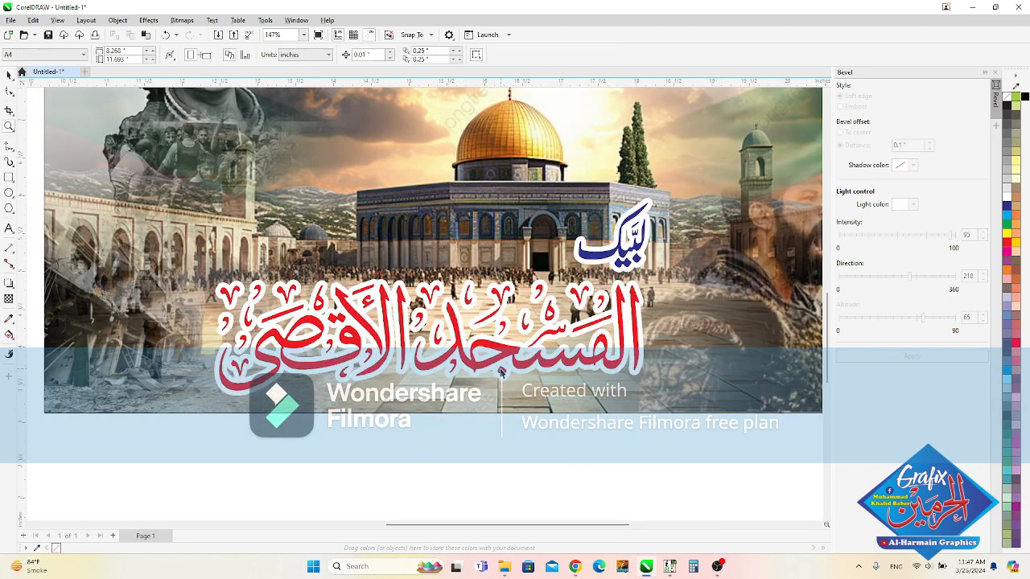
pyautogui.click(500, 372)
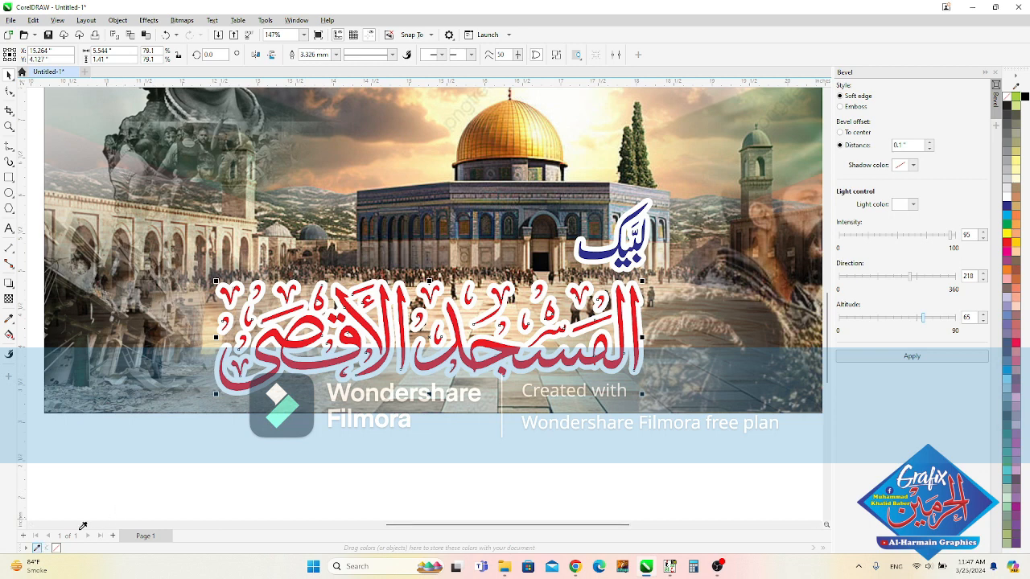
pyautogui.click(505, 395)
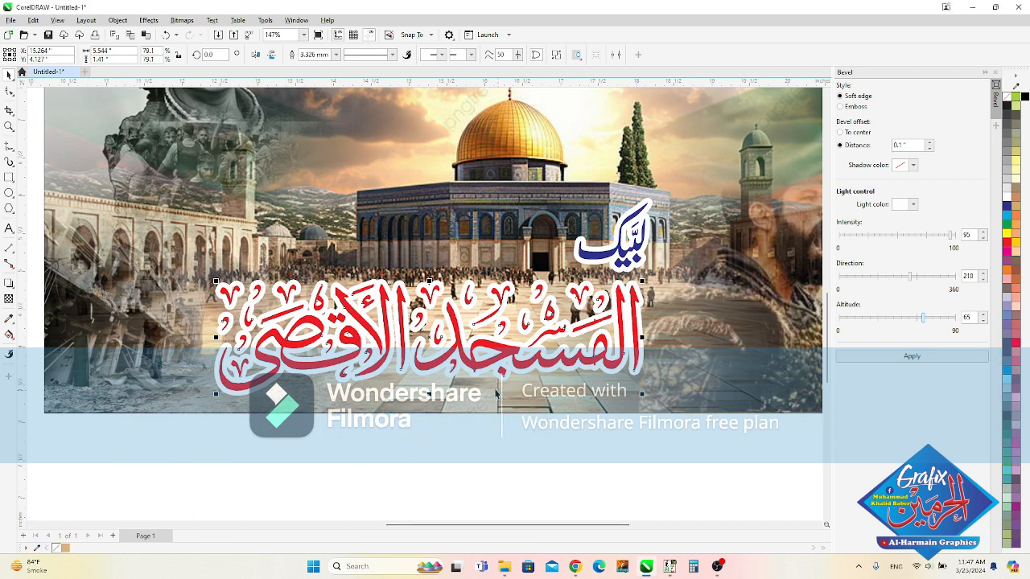
pyautogui.scroll(2, 475, 384)
pyautogui.scroll(2, 455, 344)
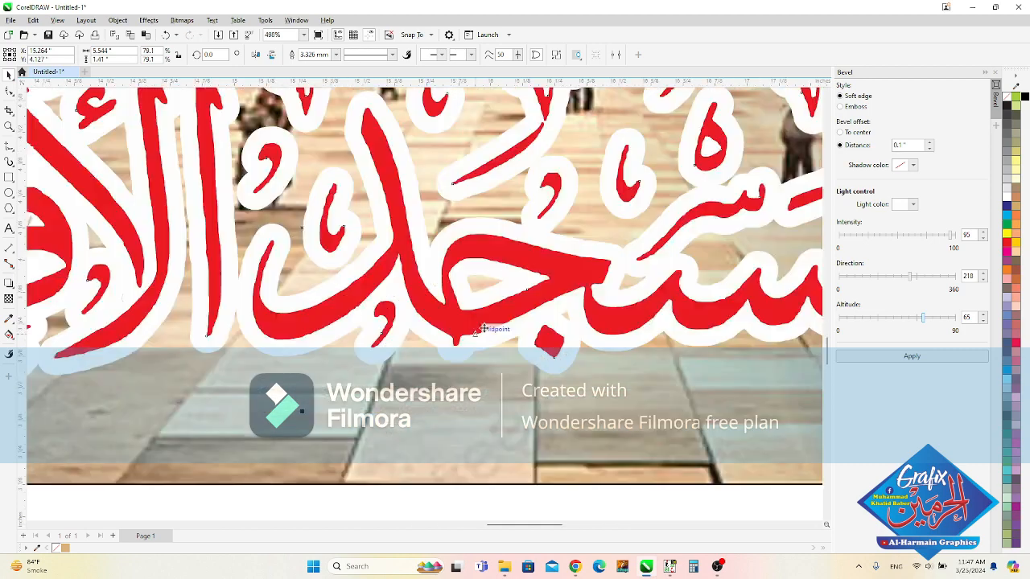
pyautogui.scroll(-2, 486, 329)
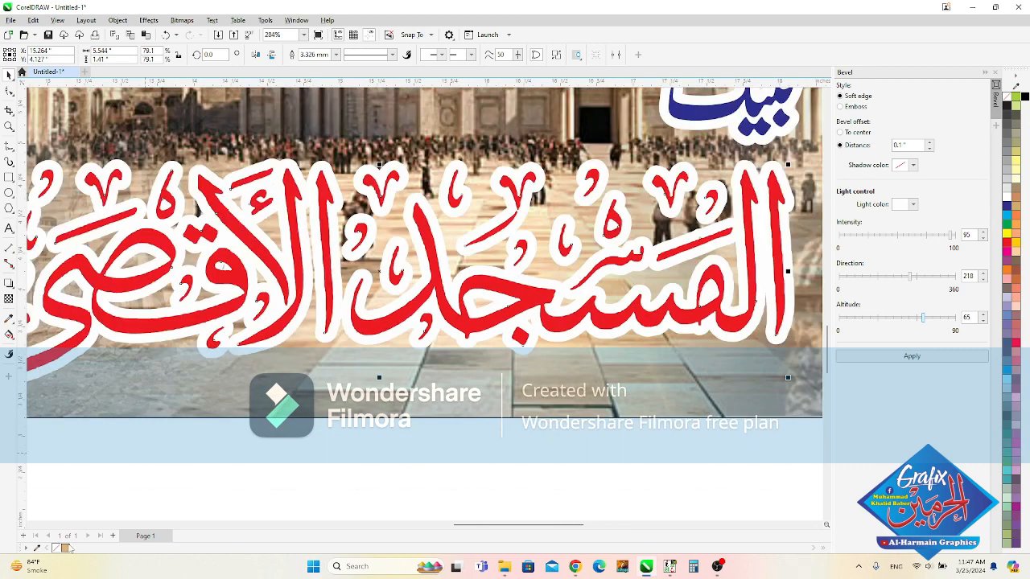
pyautogui.click(66, 548)
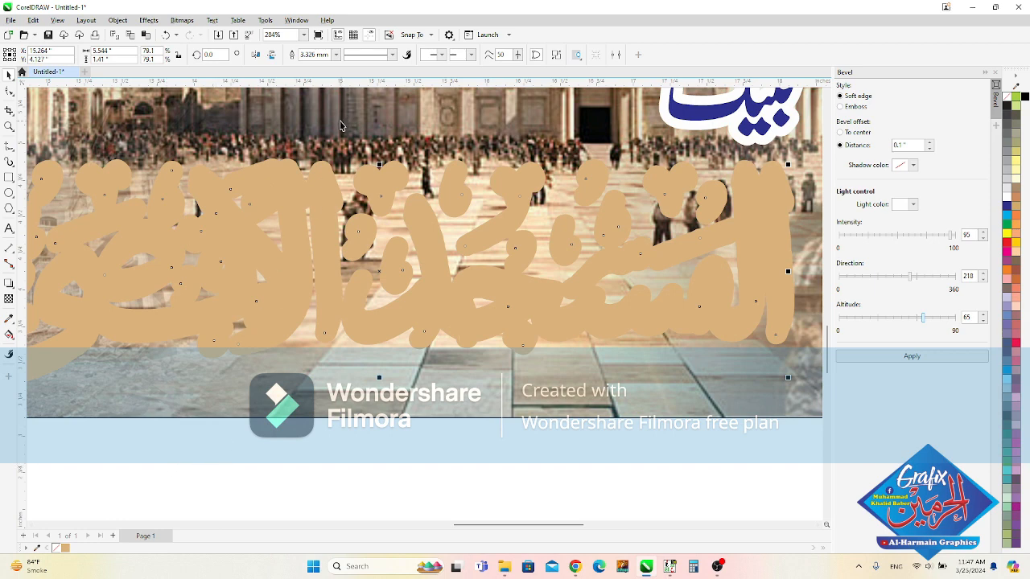
# Step: Set the calligraphy outline to 10 points and give the small blue word the same tan fill and outline
pyautogui.press('F12')
pyautogui.click(461, 223)
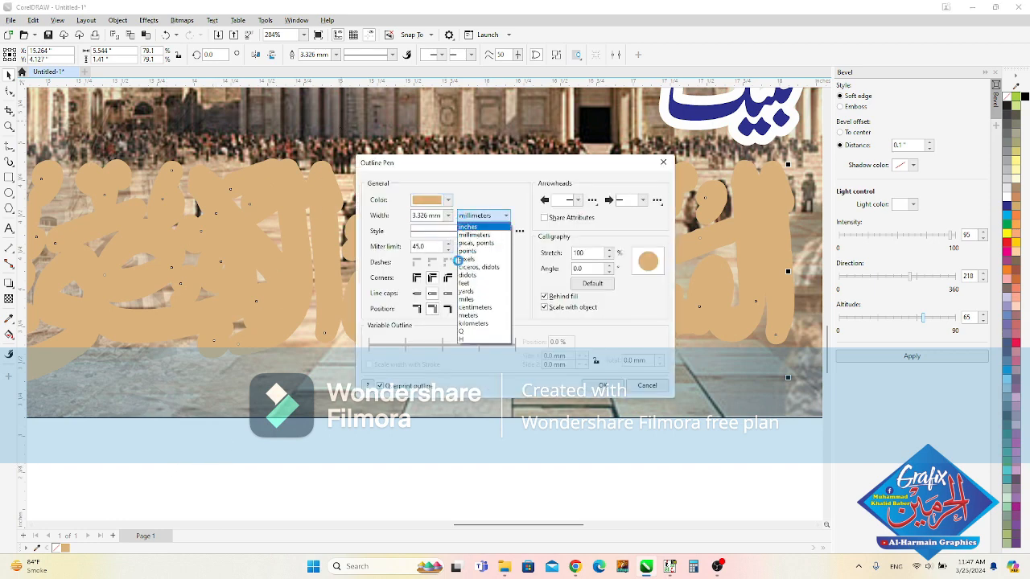
pyautogui.click(480, 258)
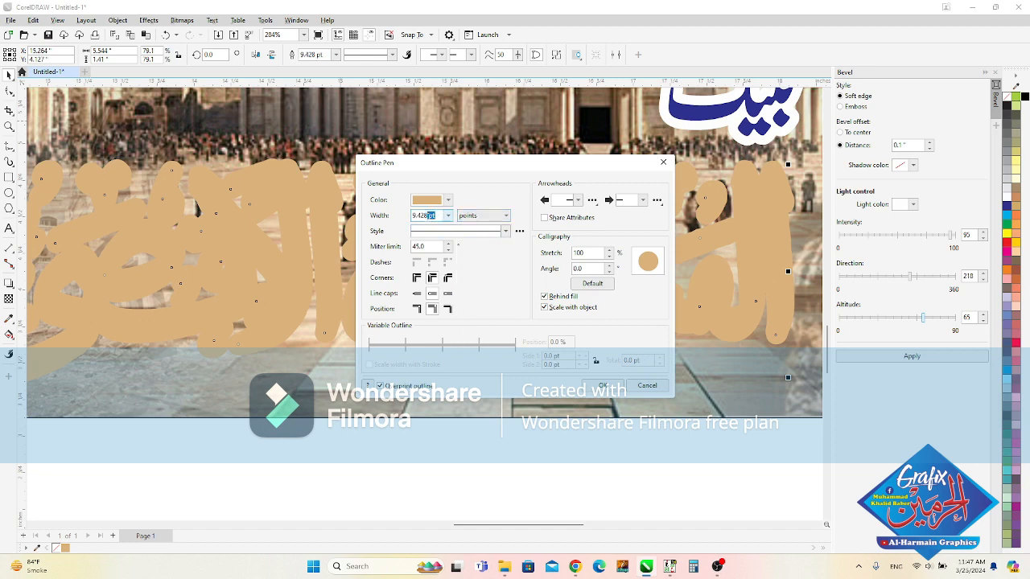
pyautogui.press('Return')
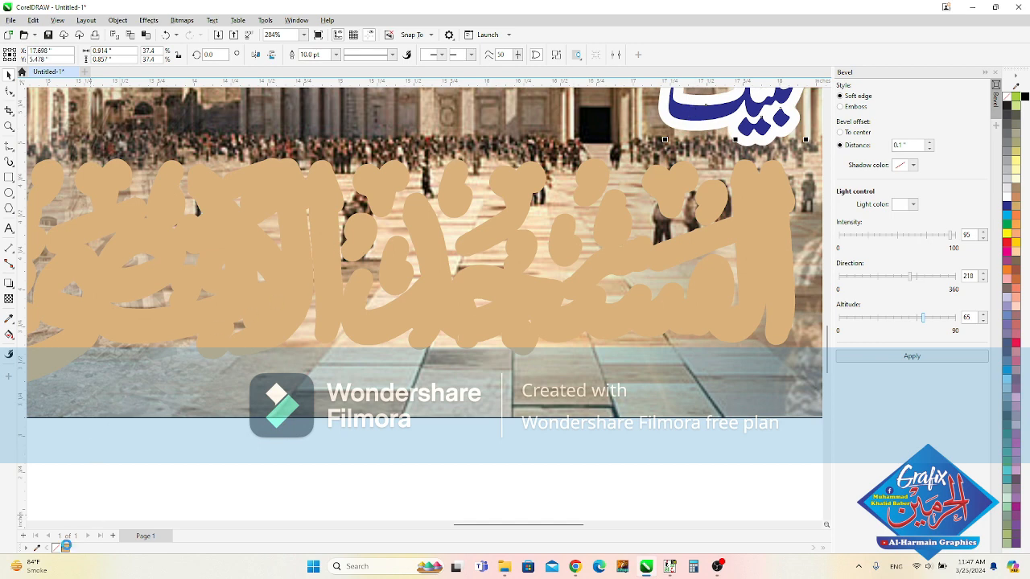
pyautogui.rightClick(66, 546)
pyautogui.click(66, 546)
pyautogui.scroll(-3, 330, 405)
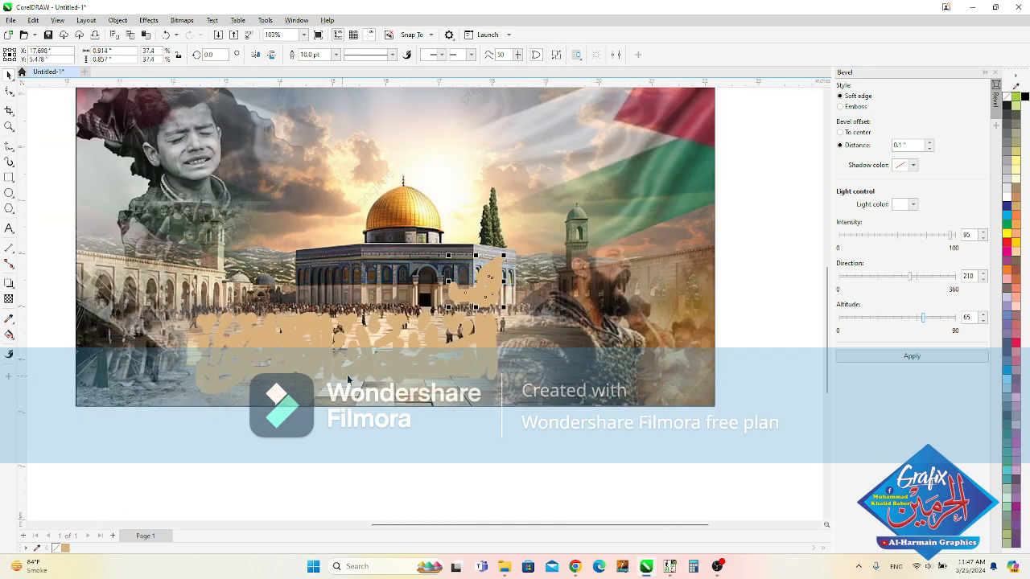
# Step: Set the outline of both calligraphy pieces to 8 points and colour it white
pyautogui.click(347, 367)
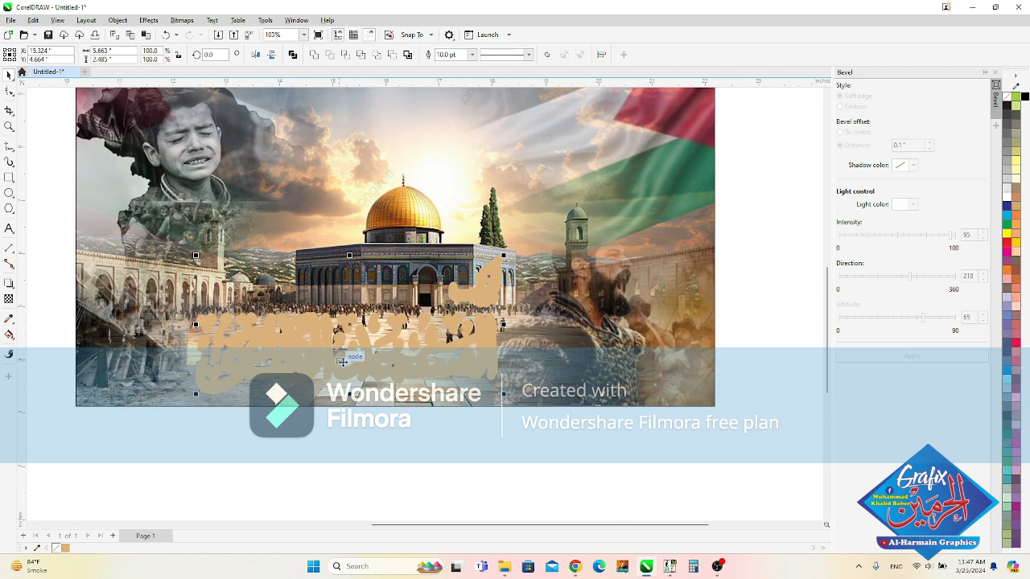
pyautogui.press('F12')
pyautogui.write('8')
pyautogui.press('Return')
pyautogui.rightClick(1005, 201)
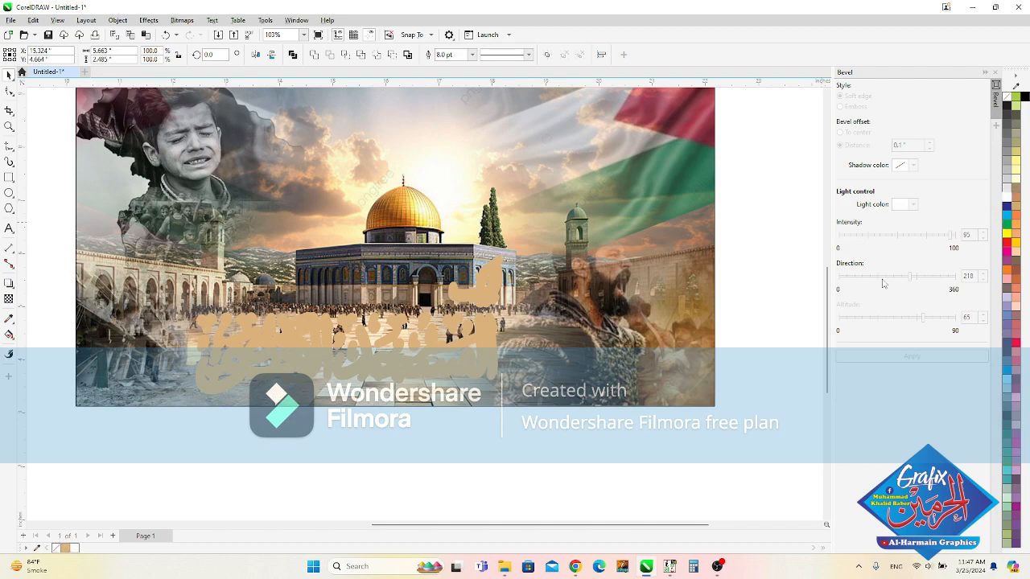
pyautogui.click(580, 451)
# Step: Sample the orange of the golden dome and fill the large calligraphy with it
pyautogui.click(426, 375)
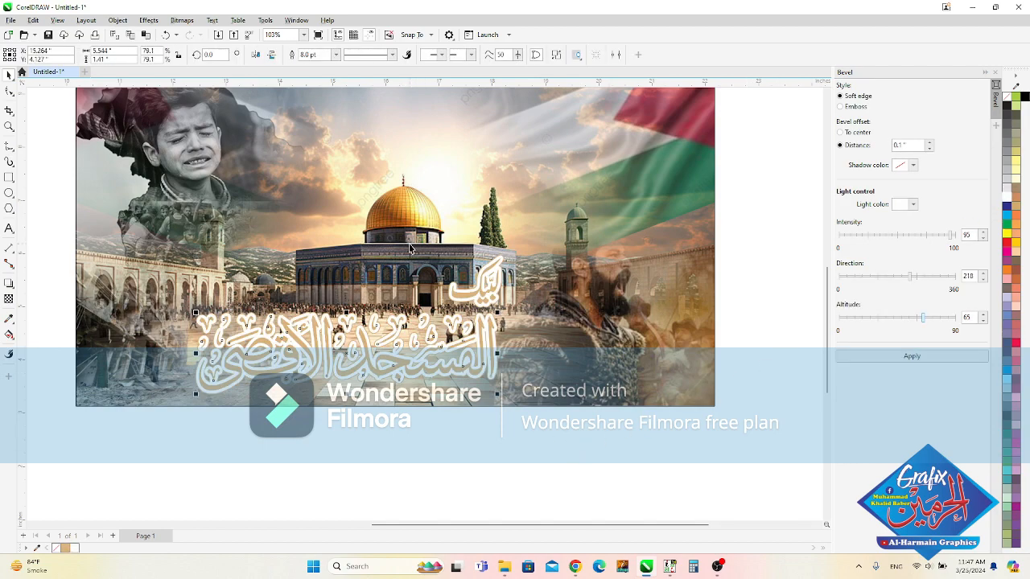
pyautogui.hotkey('ctrl', 'e')
pyautogui.press('Escape')
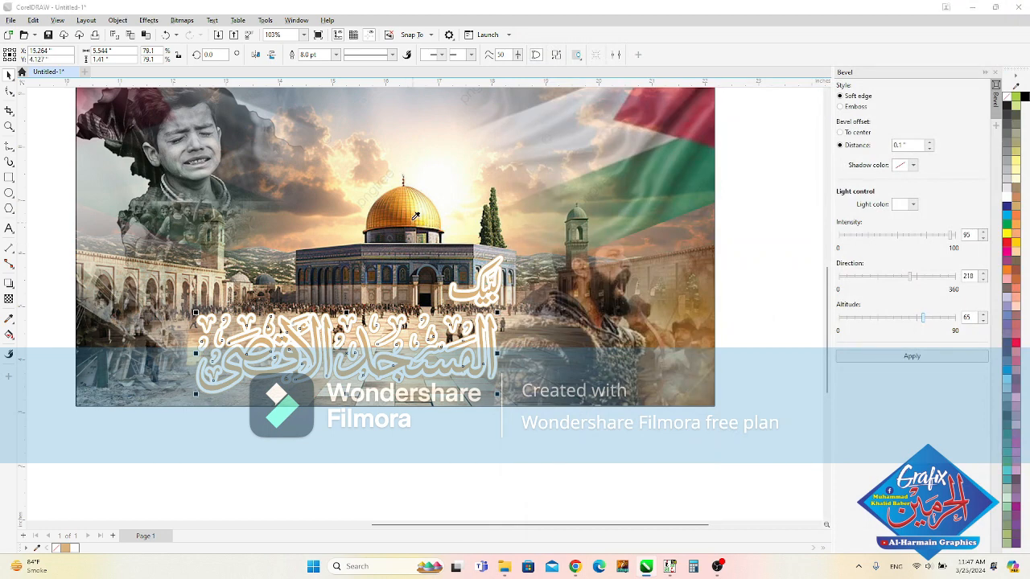
pyautogui.press('Delete')
pyautogui.hotkey('ctrl', 'z')
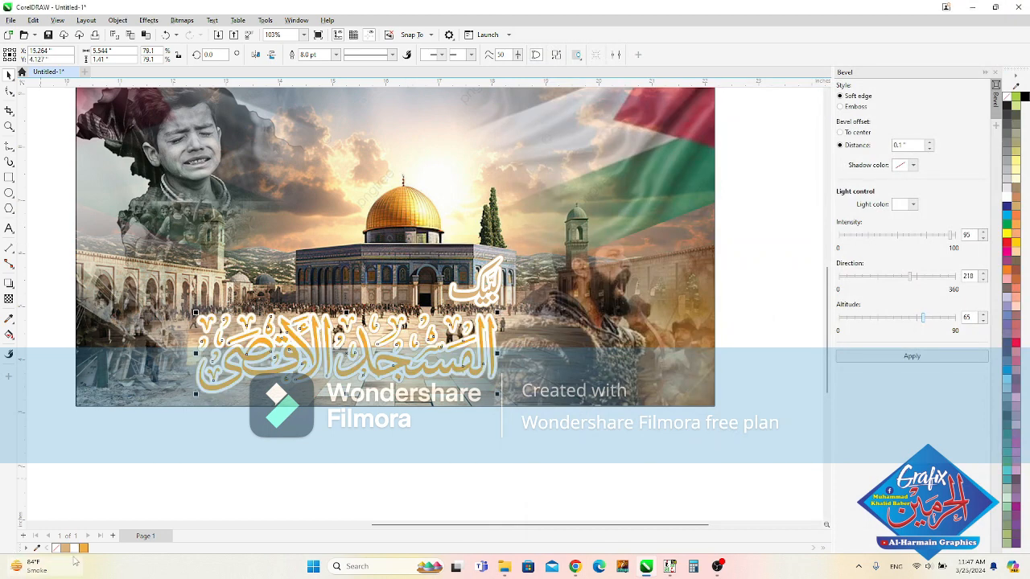
# Step: Fill the large calligraphy with red, keeping its white outline
pyautogui.press('z')
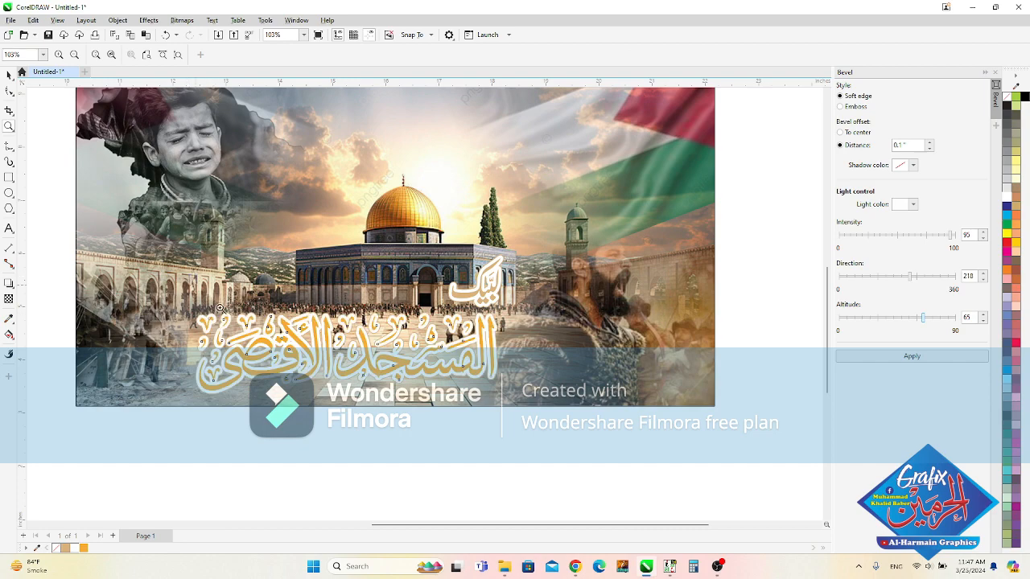
pyautogui.moveTo(512, 481); pyautogui.dragTo(520, 486)
pyautogui.click(520, 486)
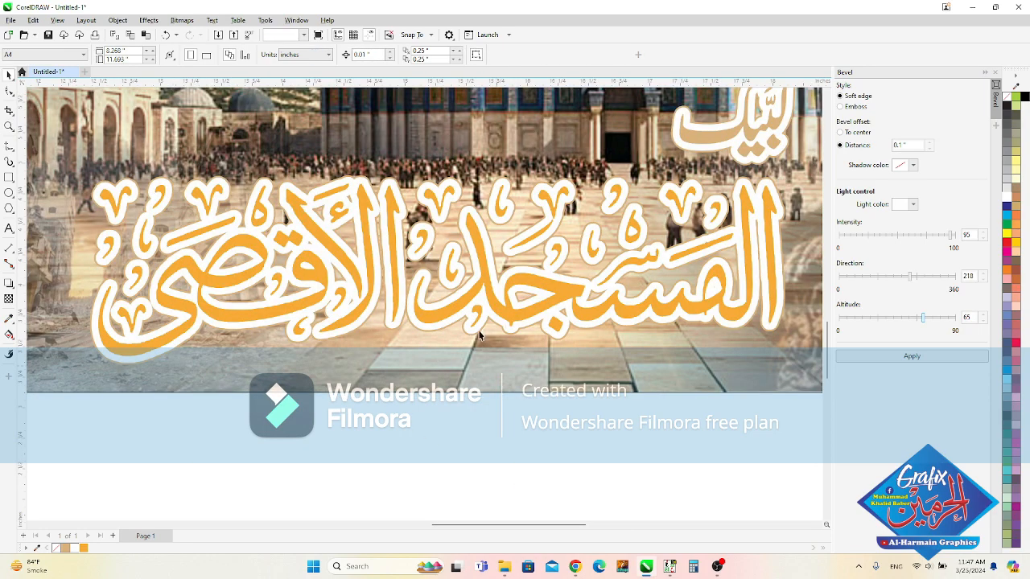
pyautogui.click(457, 310)
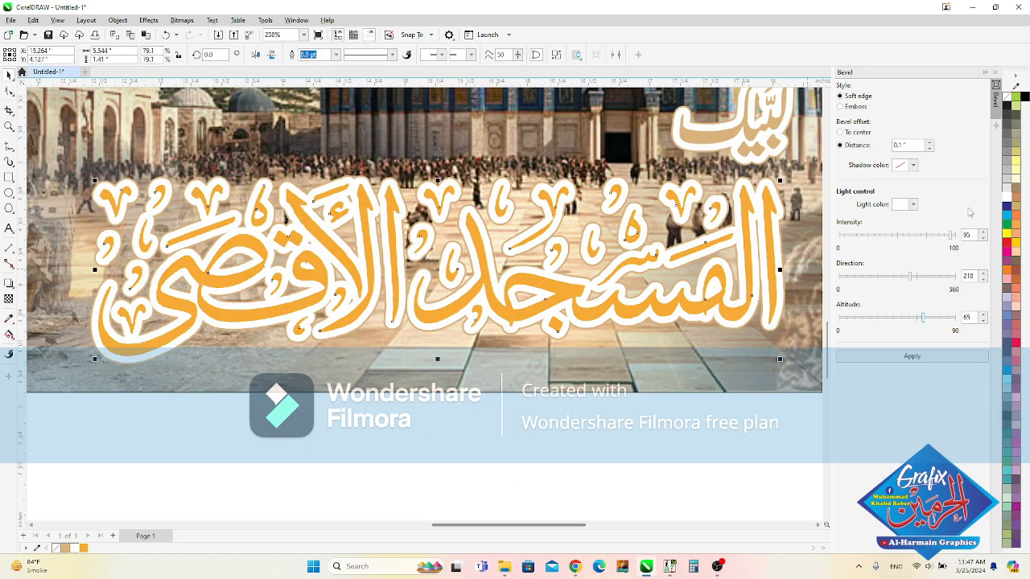
pyautogui.scroll(-3, 597, 249)
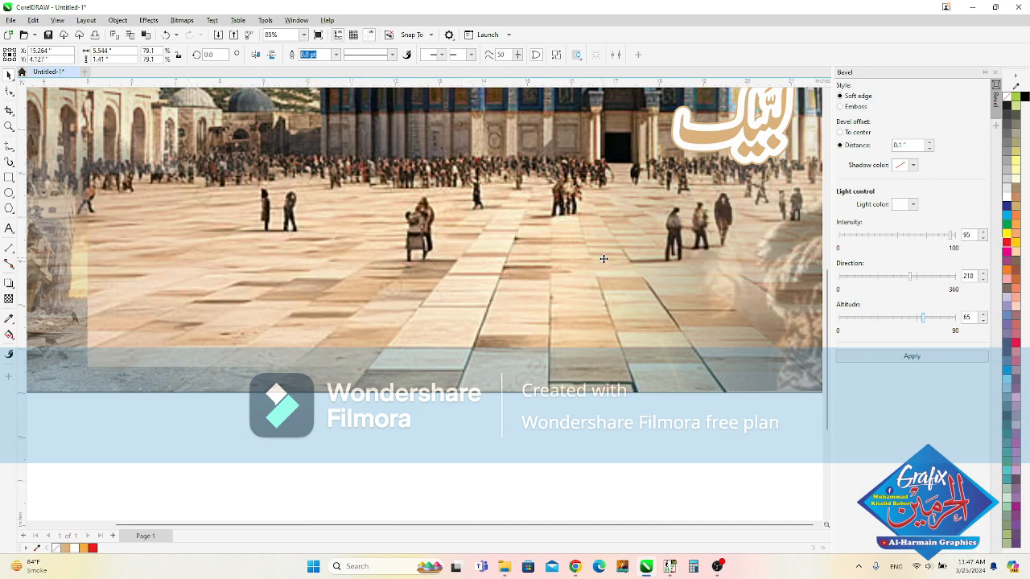
# Step: Fill the small calligraphy word with dark blue, keeping its white outline
pyautogui.press('F2')
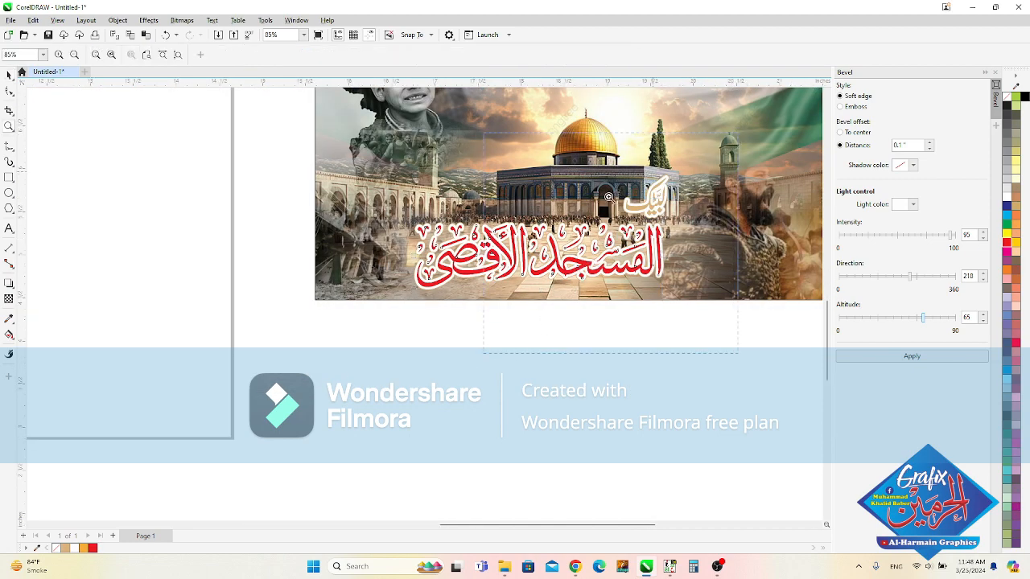
pyautogui.click(604, 222)
pyautogui.click(473, 232)
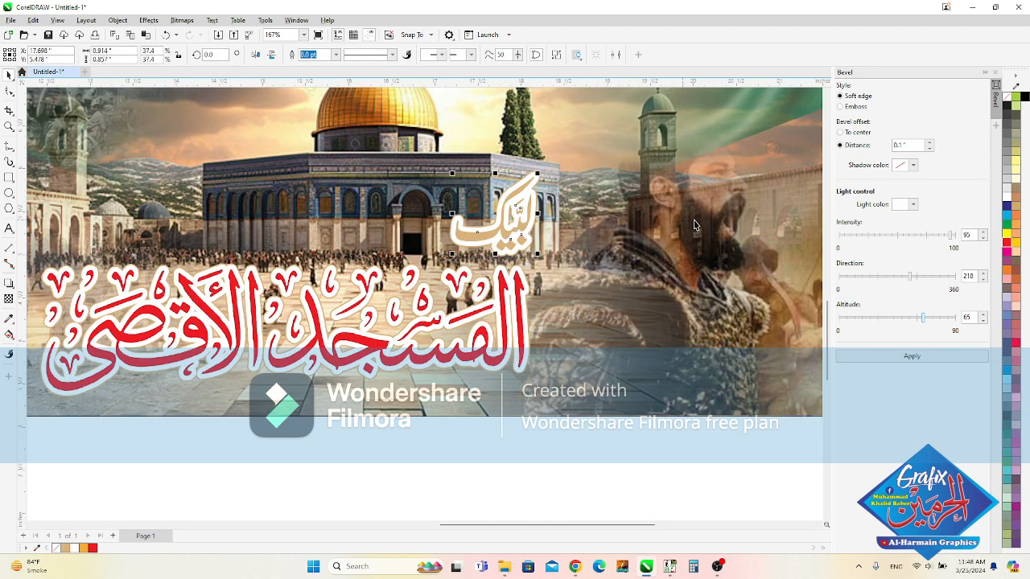
pyautogui.click(1007, 207)
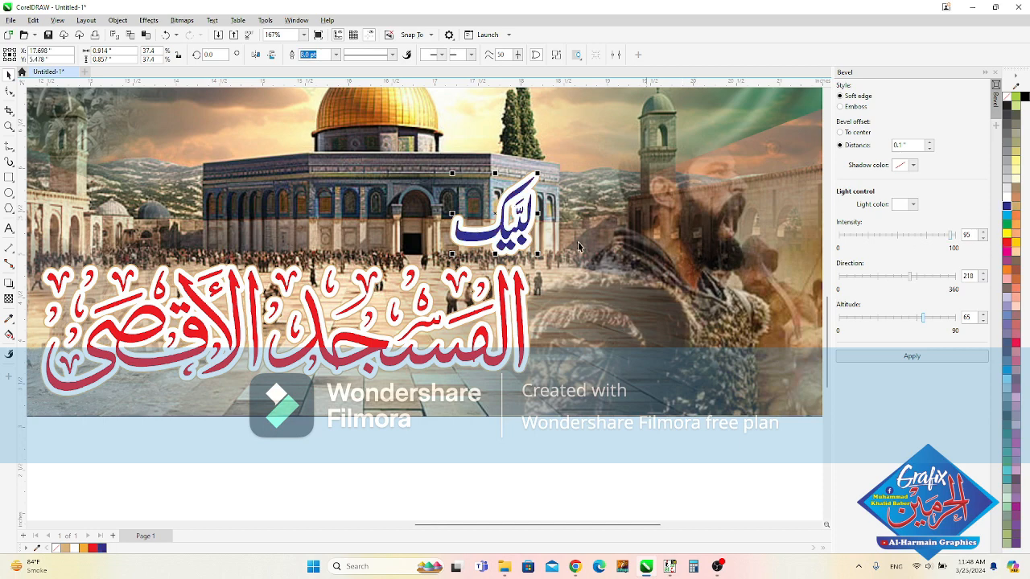
# Step: Place a copy of the large red calligraphy in the sky above the dome and enlarge it to about 8.64 inches wide
pyautogui.scroll(-3, 573, 243)
pyautogui.moveTo(454, 288); pyautogui.dragTo(494, 154)
pyautogui.press('F2')
pyautogui.moveTo(276, 234); pyautogui.dragTo(746, 73)
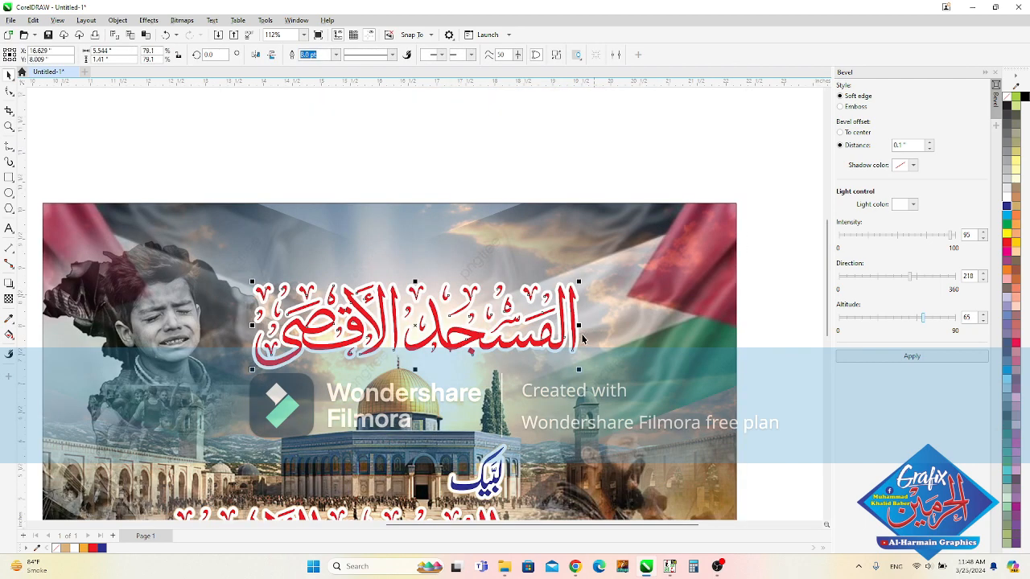
pyautogui.moveTo(576, 369); pyautogui.dragTo(669, 404)
# Step: Apply a uniform transparency of 64 to the enlarged calligraphy copy
pyautogui.click(9, 300)
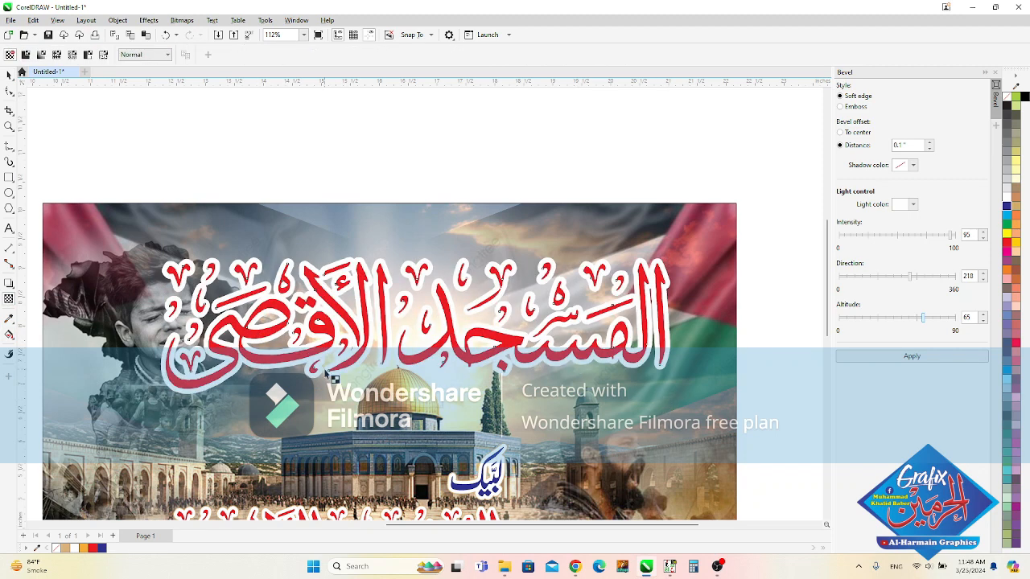
pyautogui.click(405, 409)
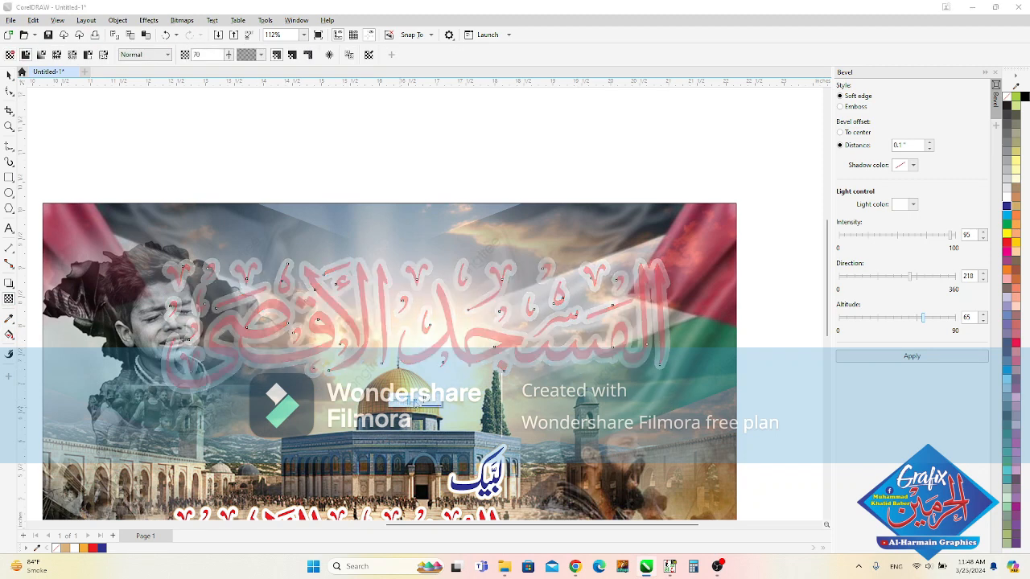
pyautogui.moveTo(410, 403); pyautogui.dragTo(408, 400)
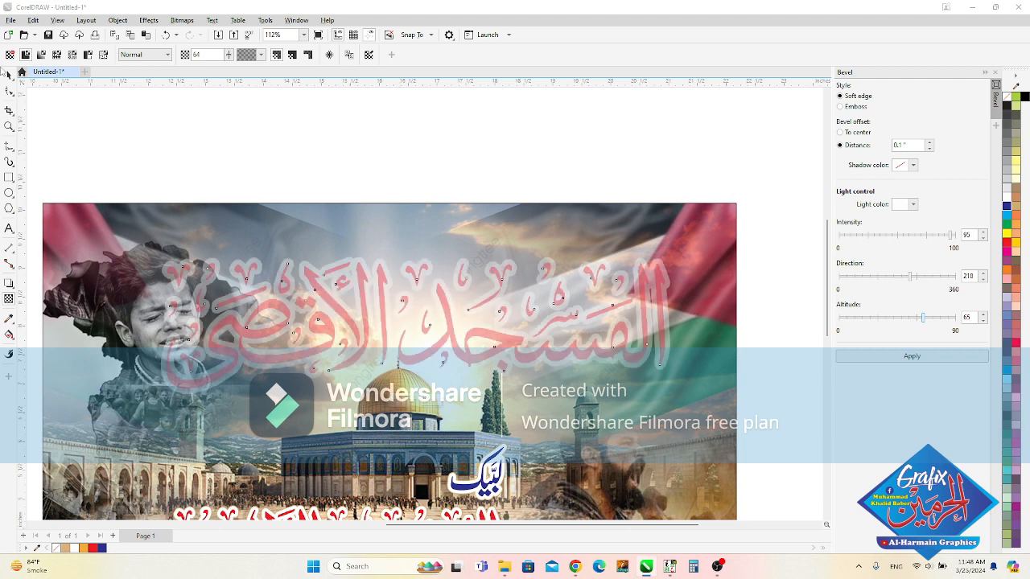
# Step: Fill the faded calligraphy copy with tan and remove its outline
pyautogui.click(9, 74)
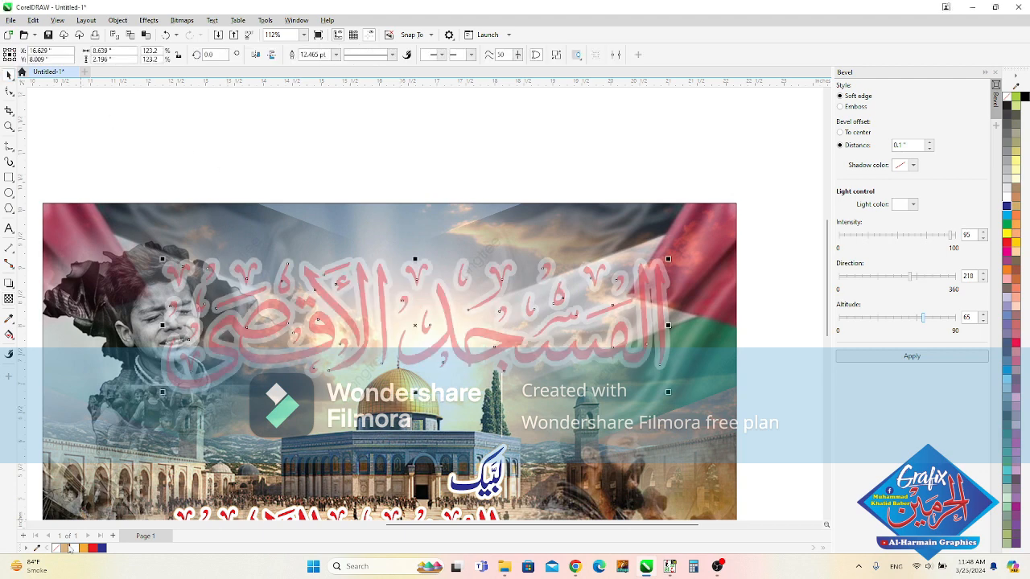
pyautogui.click(64, 549)
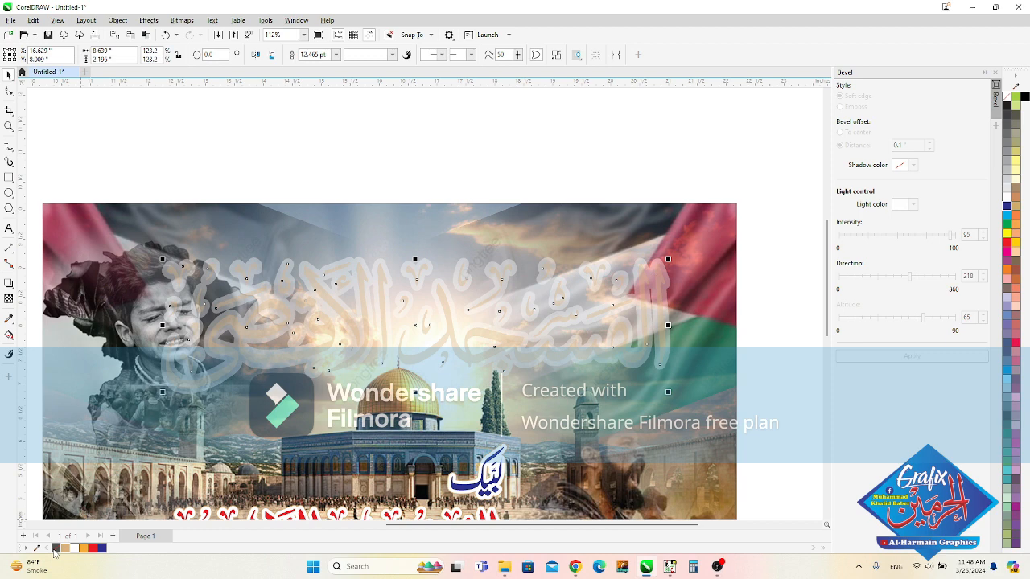
pyautogui.rightClick(54, 551)
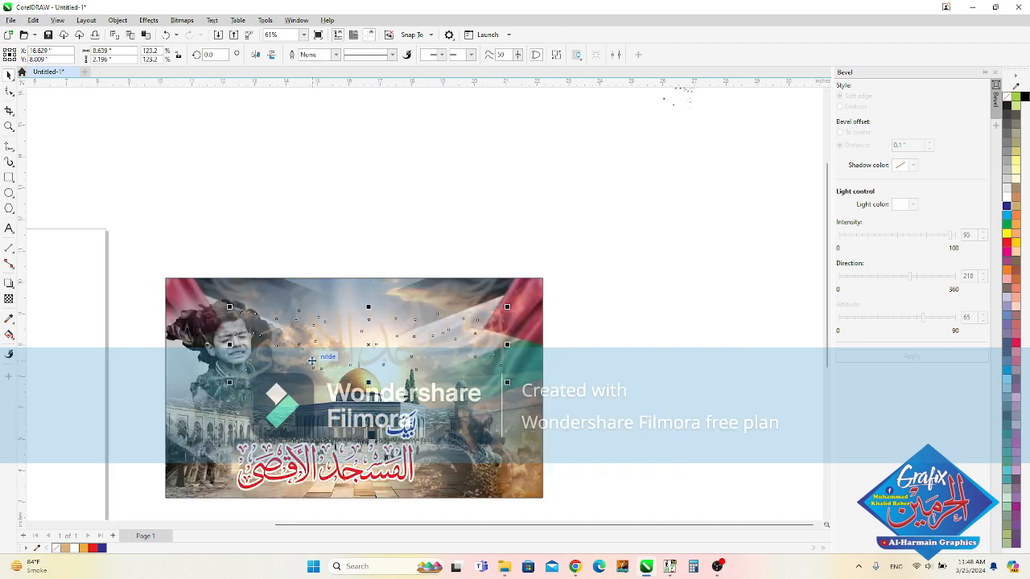
# Step: Move the tan calligraphy down over the dome and set its transparency to 50
pyautogui.scroll(-2, 312, 367)
pyautogui.moveTo(311, 367); pyautogui.dragTo(312, 402)
pyautogui.scroll(2, 338, 387)
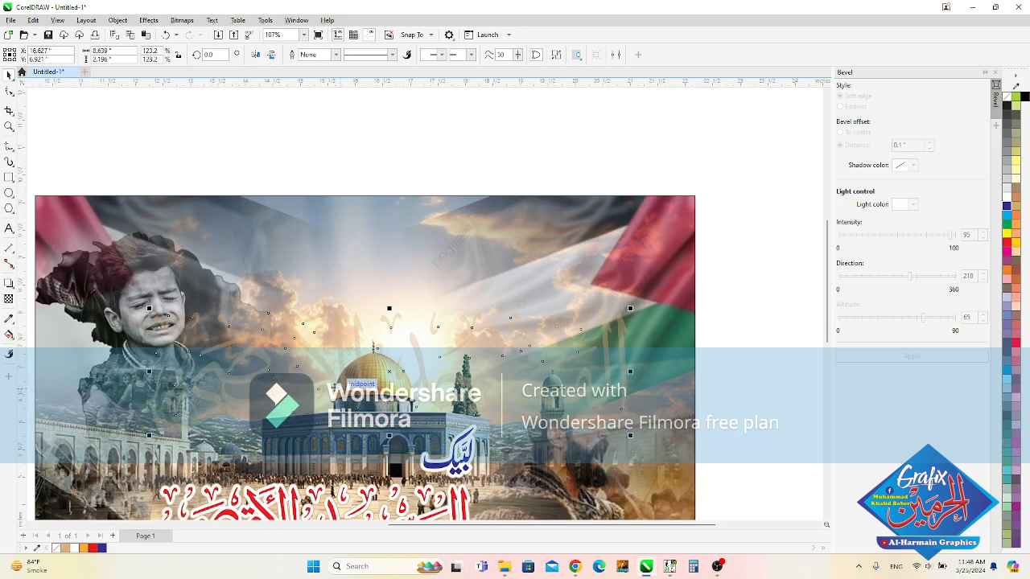
pyautogui.click(7, 301)
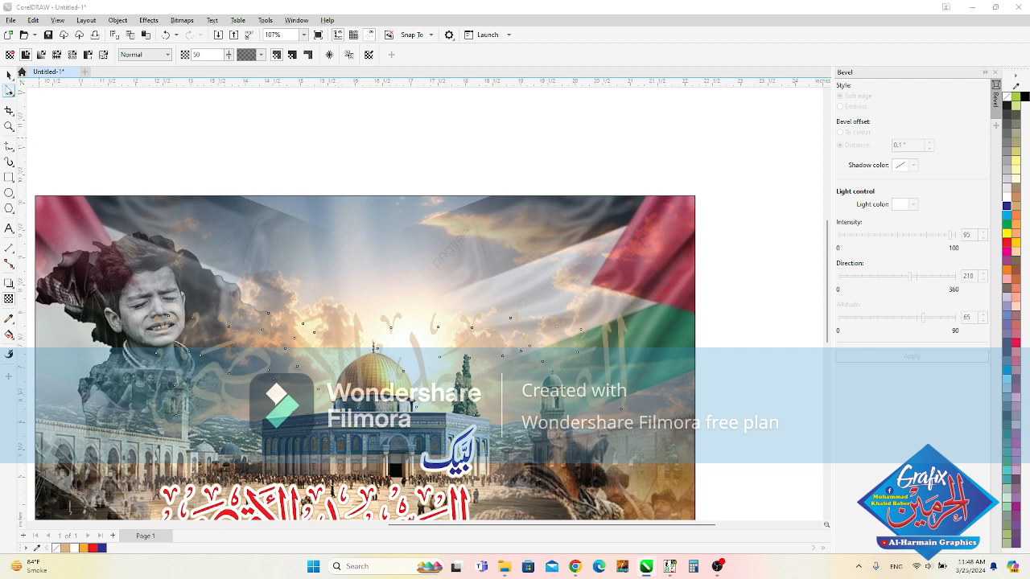
# Step: Move the tan calligraphy to the poster's upper edge and rotate it about 15.7 degrees counterclockwise
pyautogui.click(8, 74)
pyautogui.moveTo(394, 376); pyautogui.dragTo(374, 274)
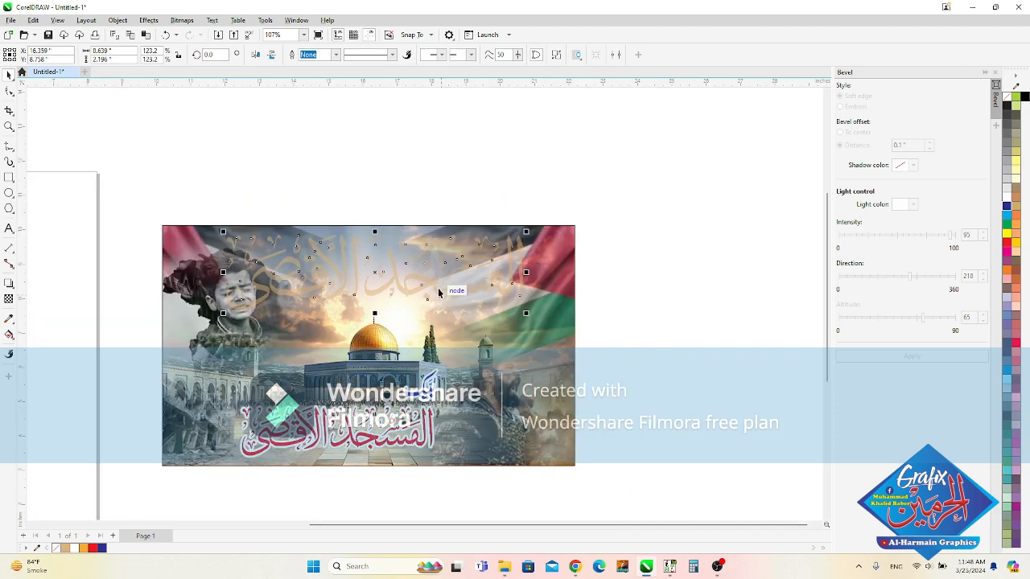
pyautogui.click(438, 292)
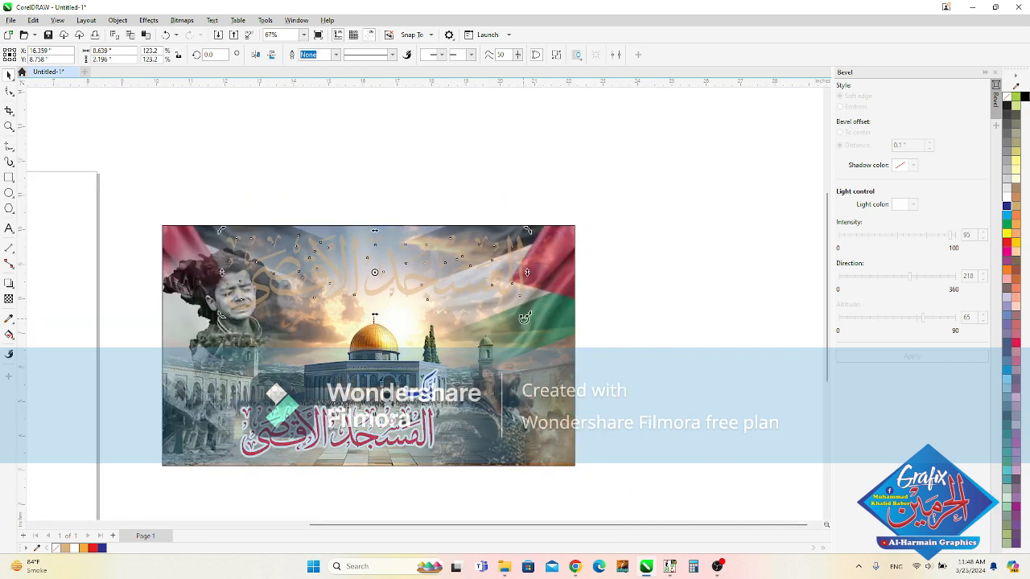
pyautogui.moveTo(524, 318); pyautogui.dragTo(519, 277)
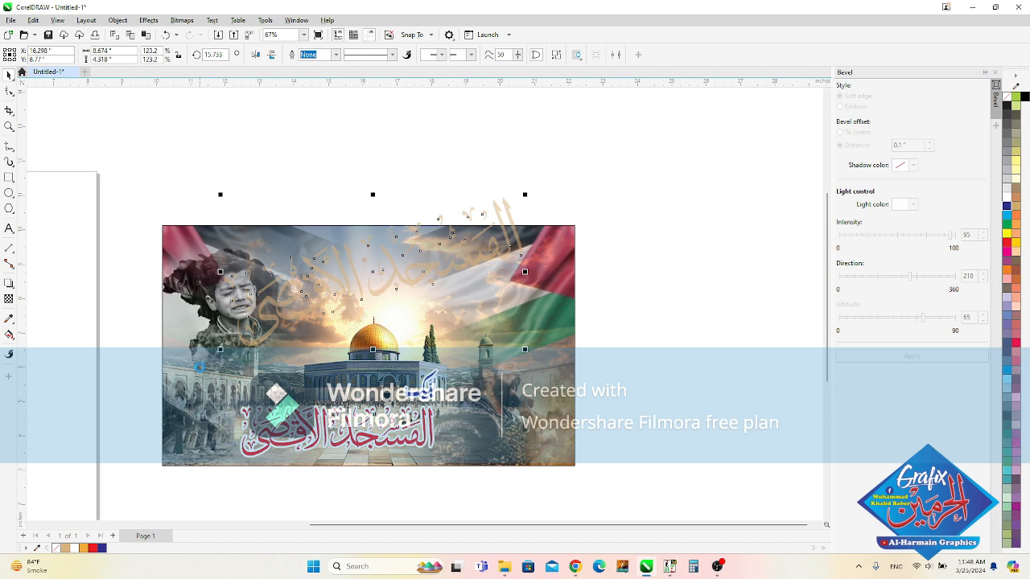
# Step: Cut the rotated tan calligraphy, paste it inside the poster's frame and shift it over the flag at the poster's right edge
pyautogui.press('Delete')
pyautogui.hotkey('ctrl', 'z')
pyautogui.hotkey('ctrl', 'x')
pyautogui.click(564, 369)
pyautogui.hotkey('ctrl', 'v')
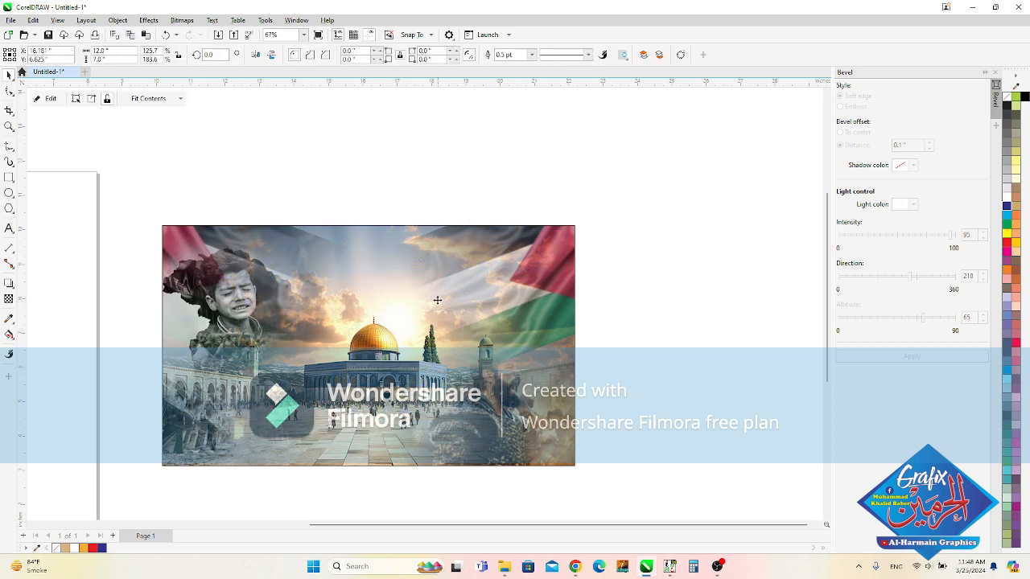
pyautogui.keyDown('ctrl'); pyautogui.click(409, 284); pyautogui.keyUp('ctrl')
pyautogui.moveTo(435, 283); pyautogui.dragTo(608, 291)
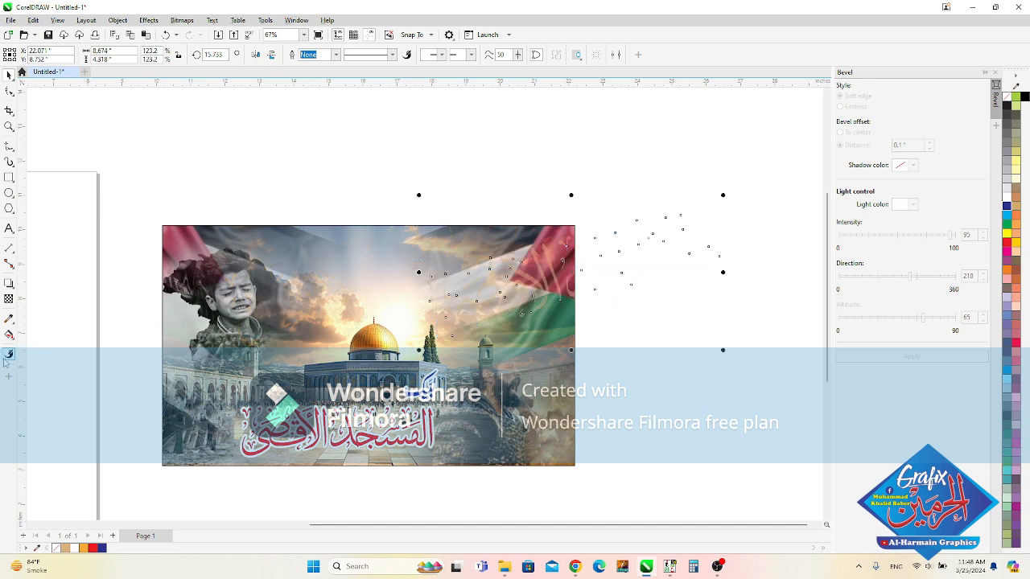
# Step: Set the clipped tan calligraphy's transparency to 40 and place a copy of it over the poster's lower-left area
pyautogui.click(10, 300)
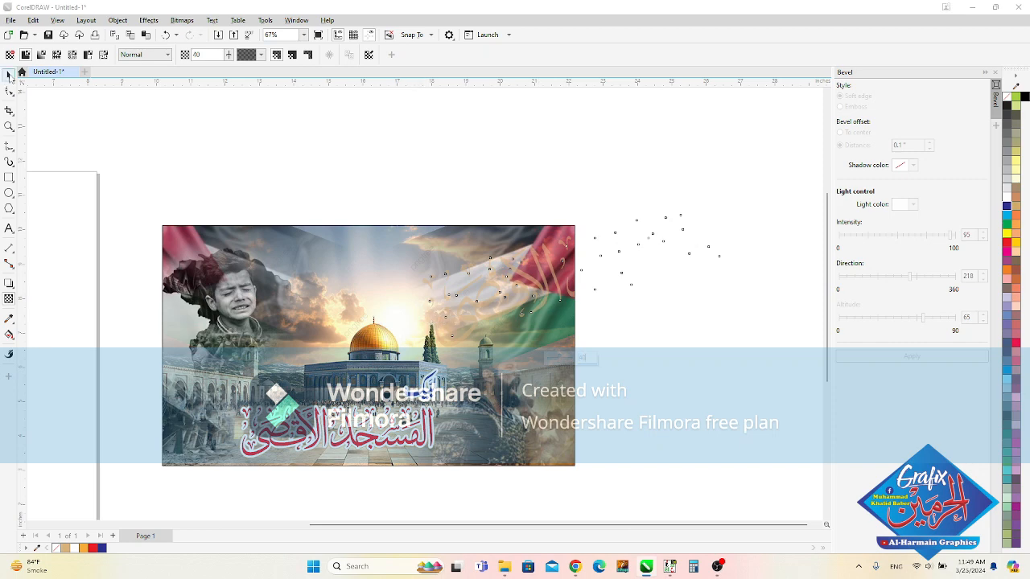
pyautogui.click(9, 75)
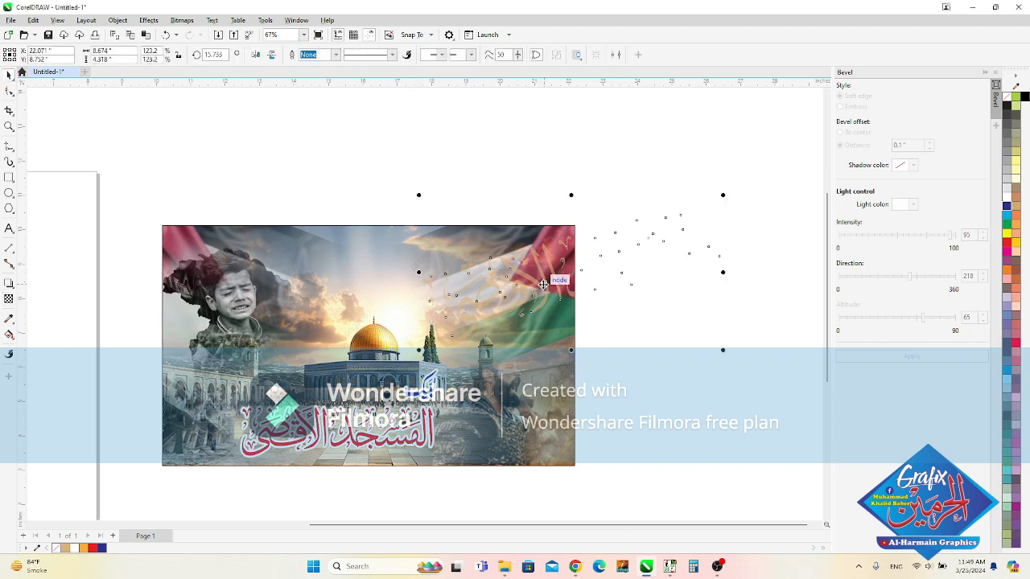
pyautogui.moveTo(544, 284); pyautogui.dragTo(137, 388)
pyautogui.rightClick(136, 388)
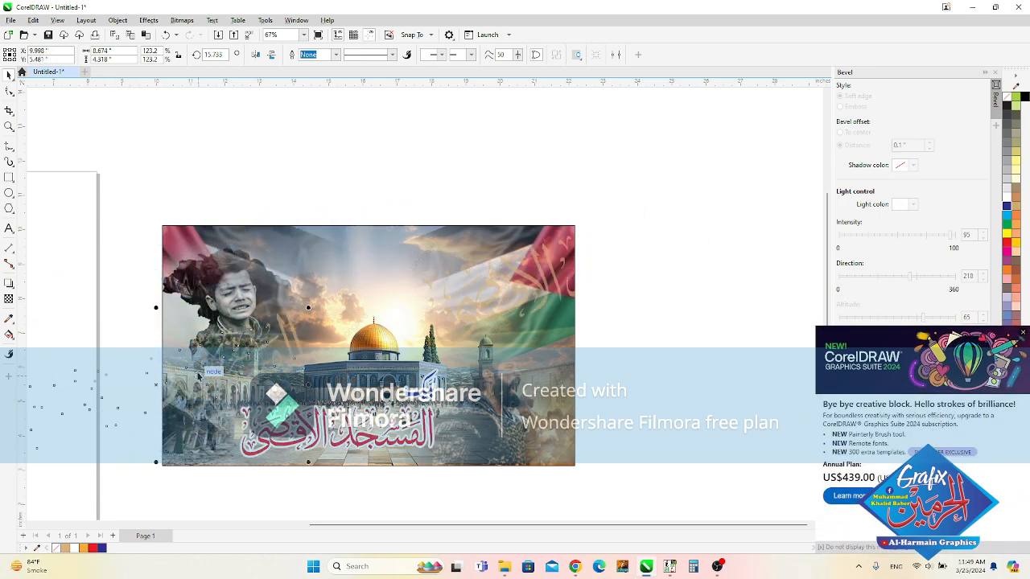
pyautogui.click(128, 215)
pyautogui.moveTo(477, 450); pyautogui.dragTo(603, 493)
pyautogui.hotkey('shift', 'F2')
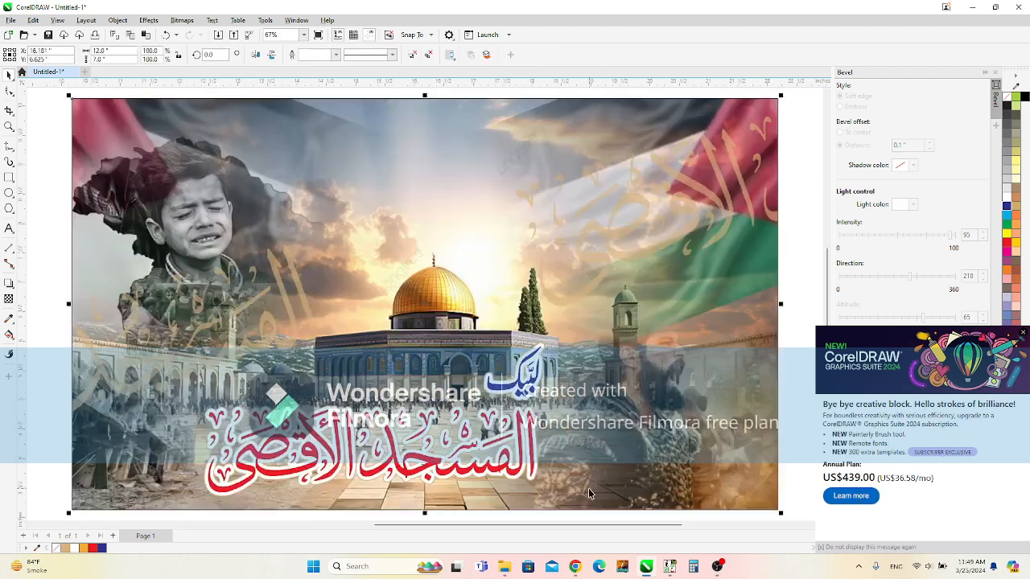